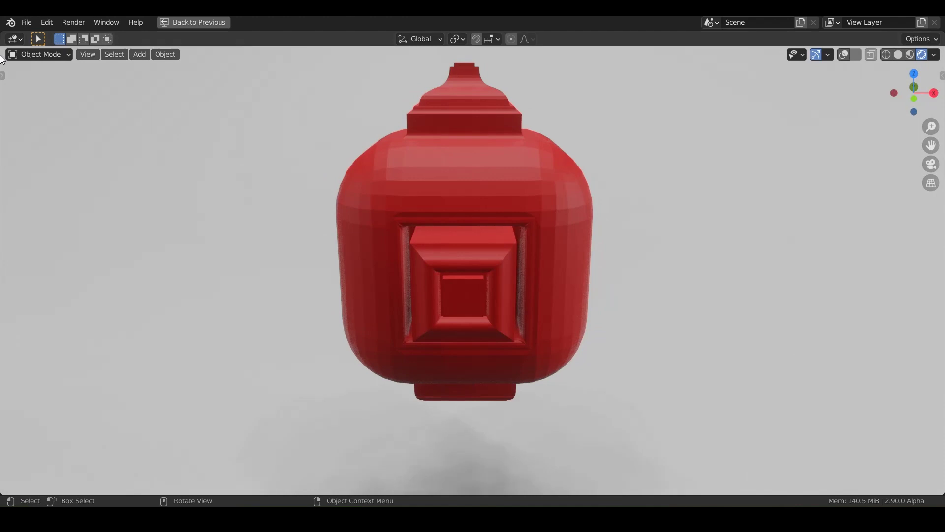
- Start a new file from the General template
{"action": "left_click", "coordinate": [29, 21]}
{"action": "mouse_move", "coordinate": [48, 41]}
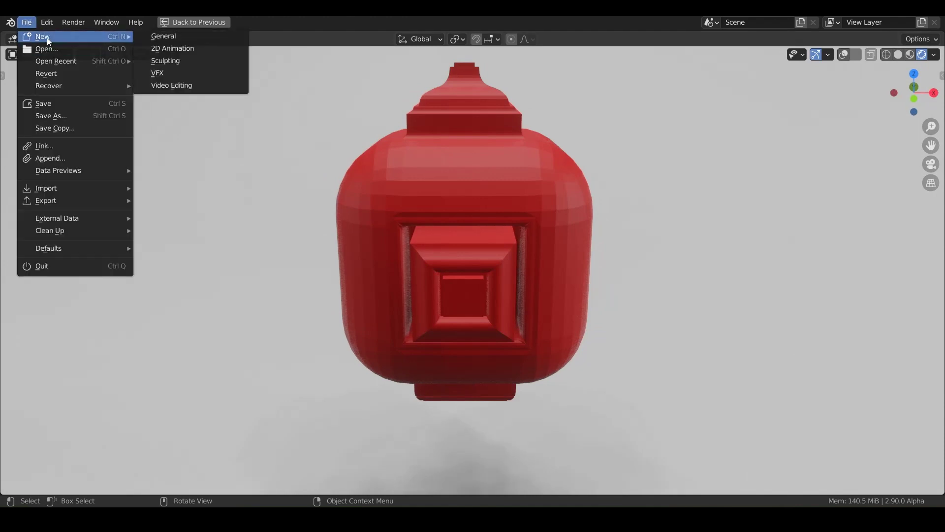
{"action": "left_click", "coordinate": [157, 38]}
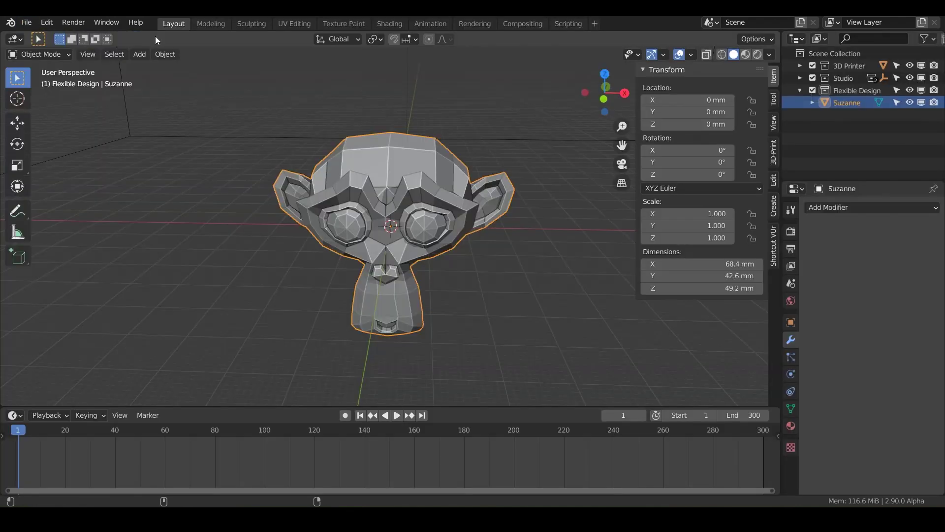
- Save the new file under the name Bevel
{"action": "left_click", "coordinate": [26, 22]}
{"action": "left_click", "coordinate": [49, 117]}
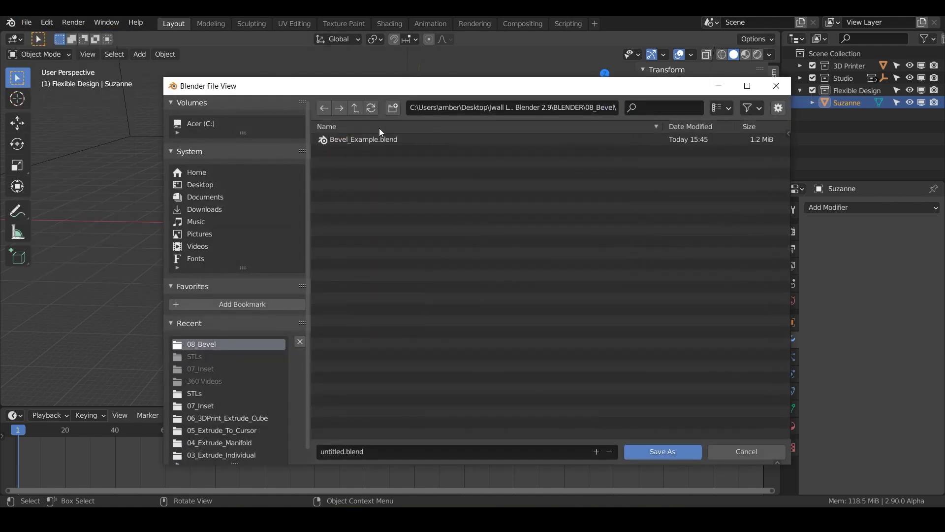
{"action": "left_click", "coordinate": [336, 452]}
{"action": "type", "text": "Be"}
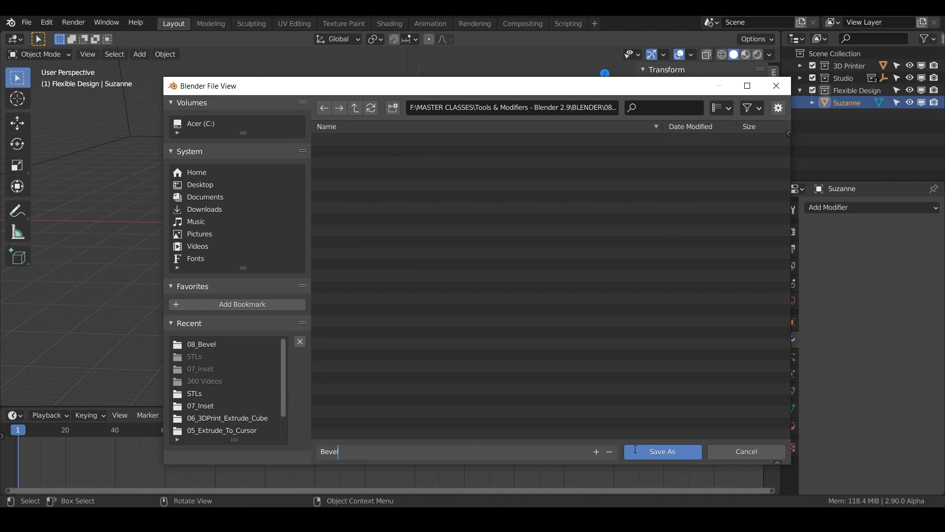
{"action": "type", "text": "vel"}
{"action": "left_click", "coordinate": [640, 452]}
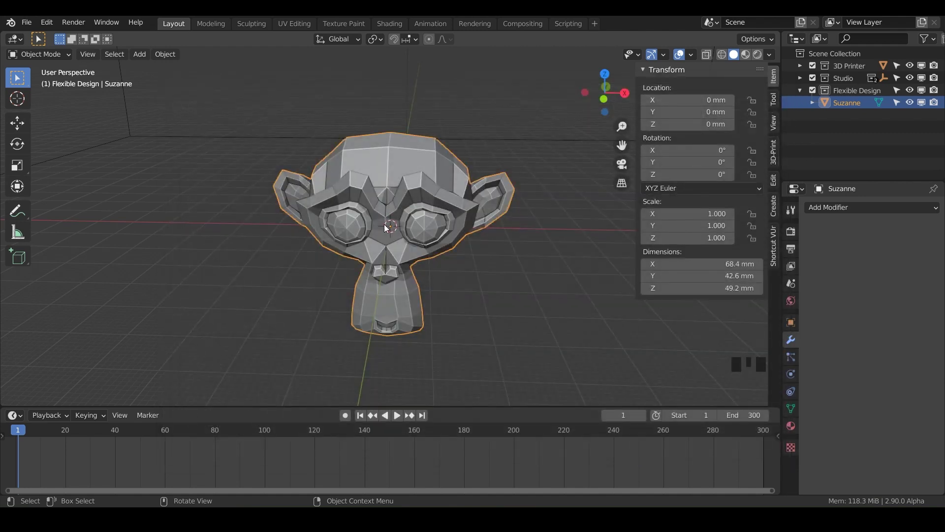
- Delete the Suzanne monkey head from the scene
{"action": "key", "text": "x"}
{"action": "left_click", "coordinate": [427, 232]}
{"action": "left_click", "coordinate": [774, 74]}
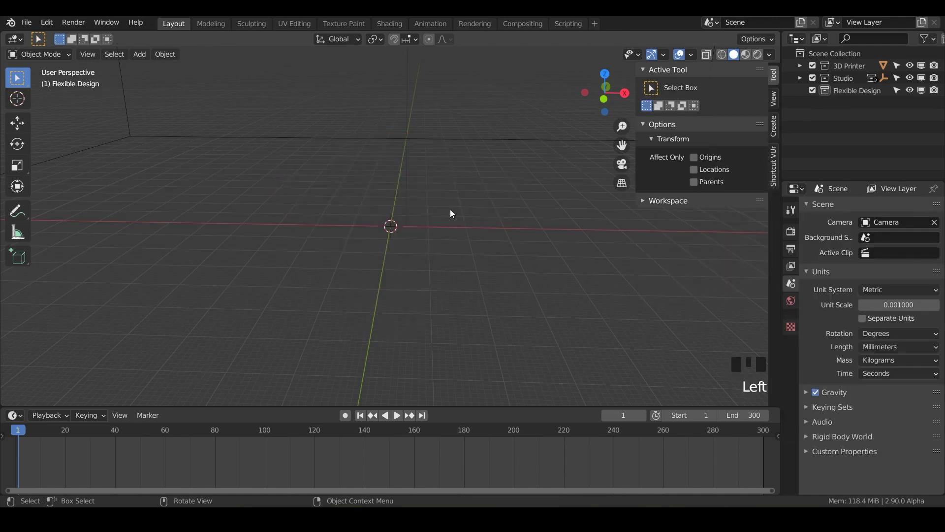
- Switch the viewport's solid shading to MatCap lighting with the rainbow-coloured normal sphere
{"action": "left_click", "coordinate": [770, 55]}
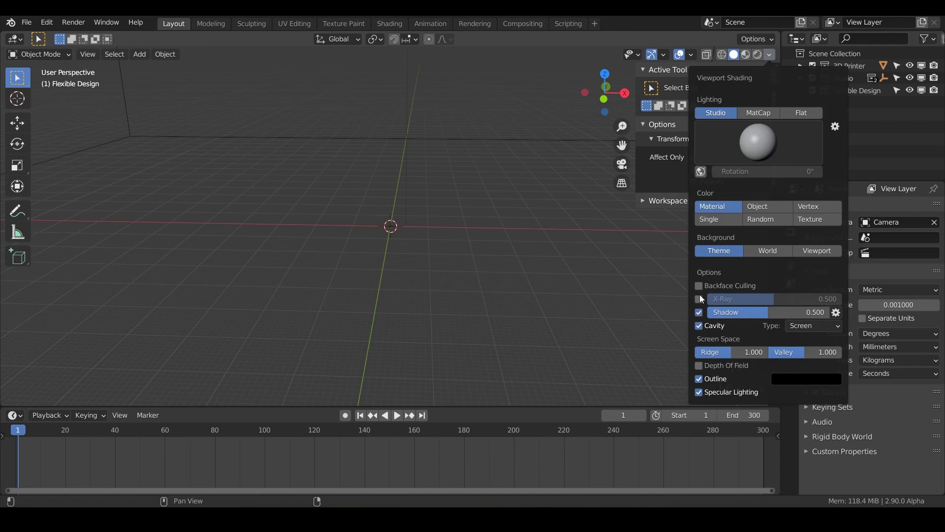
{"action": "left_click", "coordinate": [760, 112]}
{"action": "left_click", "coordinate": [760, 134]}
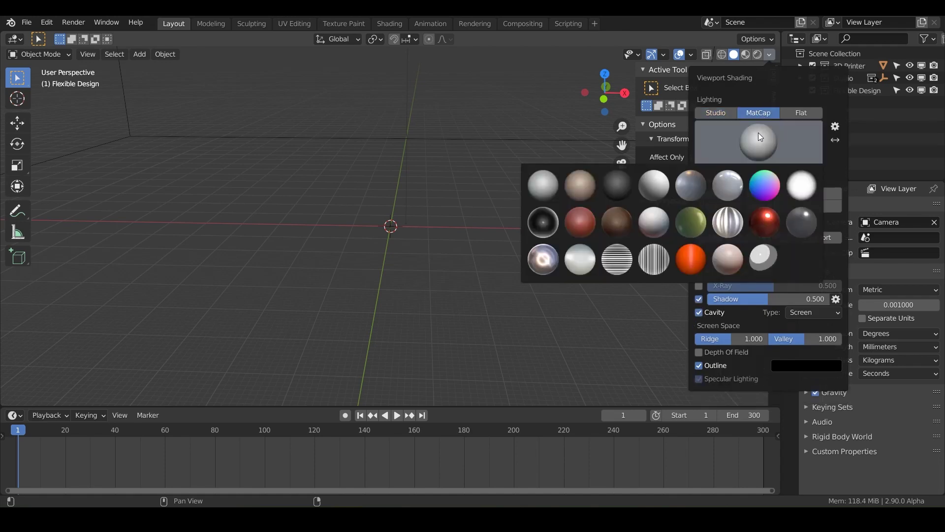
{"action": "left_click", "coordinate": [758, 182]}
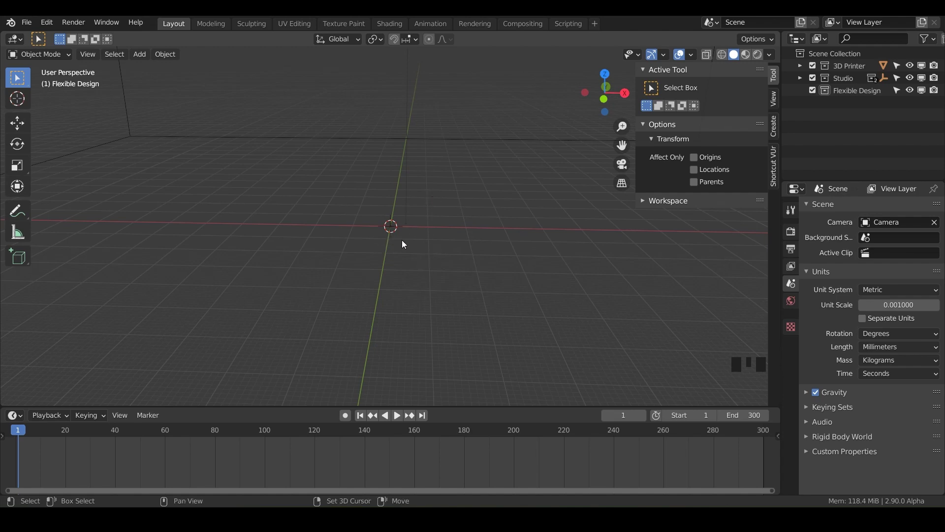
- Add a cube mesh at the world origin with a size of 20 mm
{"action": "key", "text": "shift+a"}
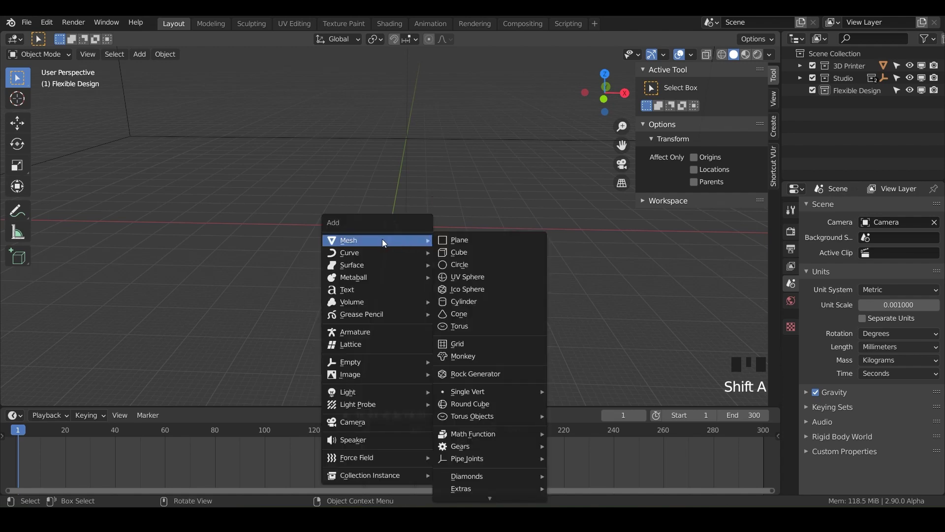
{"action": "left_click", "coordinate": [464, 252]}
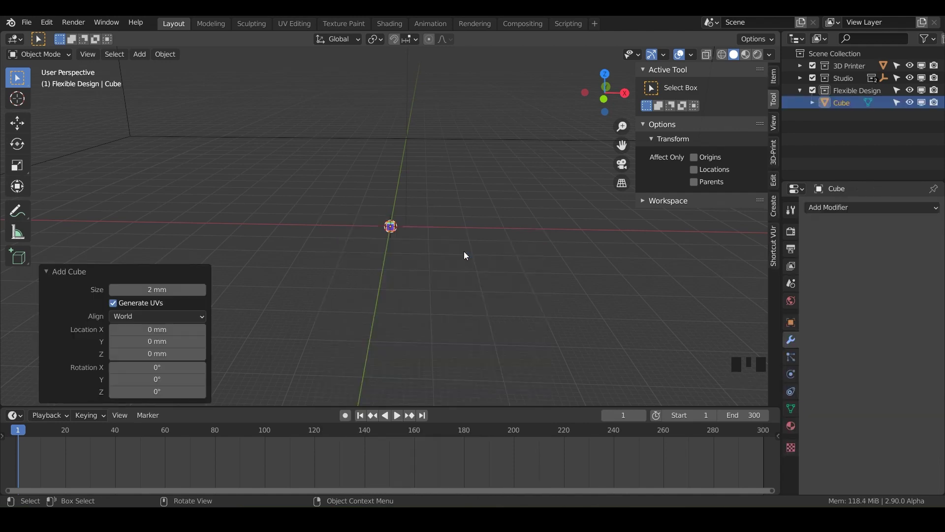
{"action": "left_click", "coordinate": [158, 286]}
{"action": "left_click", "coordinate": [72, 292]}
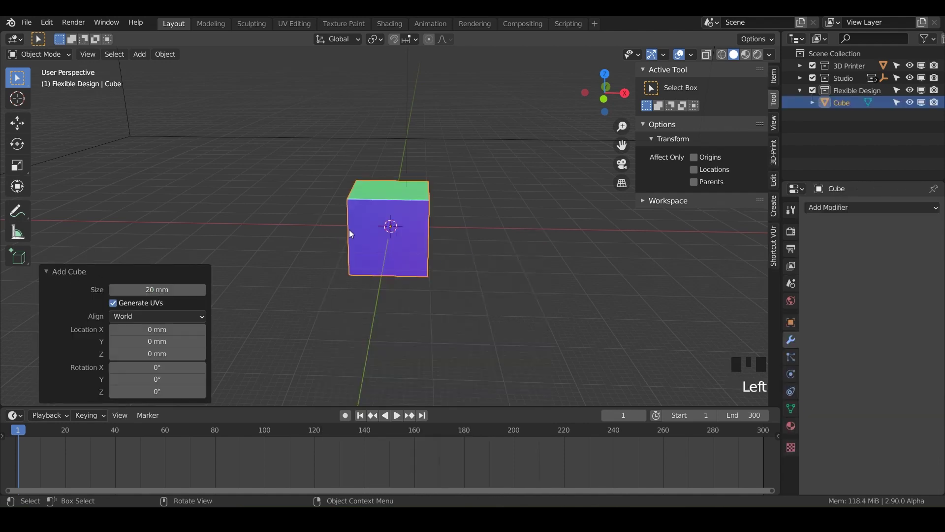
{"action": "left_click", "coordinate": [417, 214]}
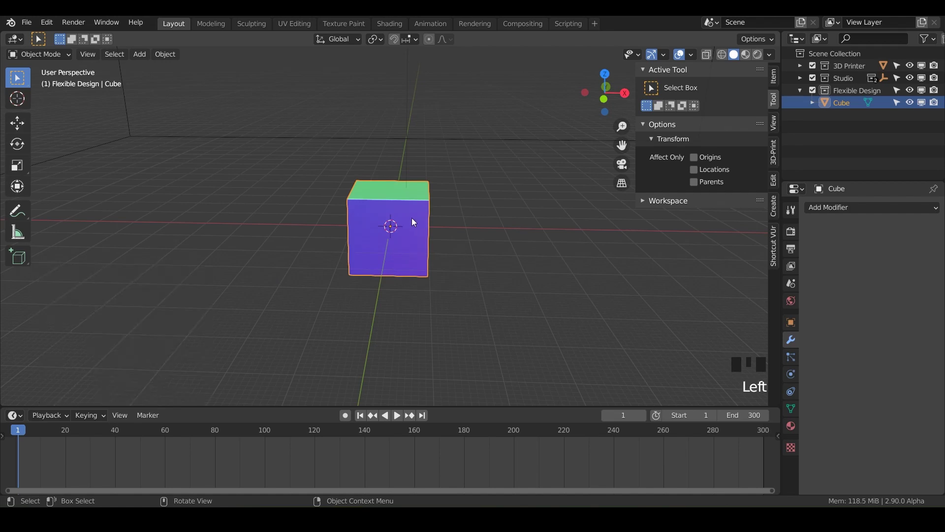
- Enter Edit Mode on the cube and select only its top face
{"action": "key", "text": "Tab"}
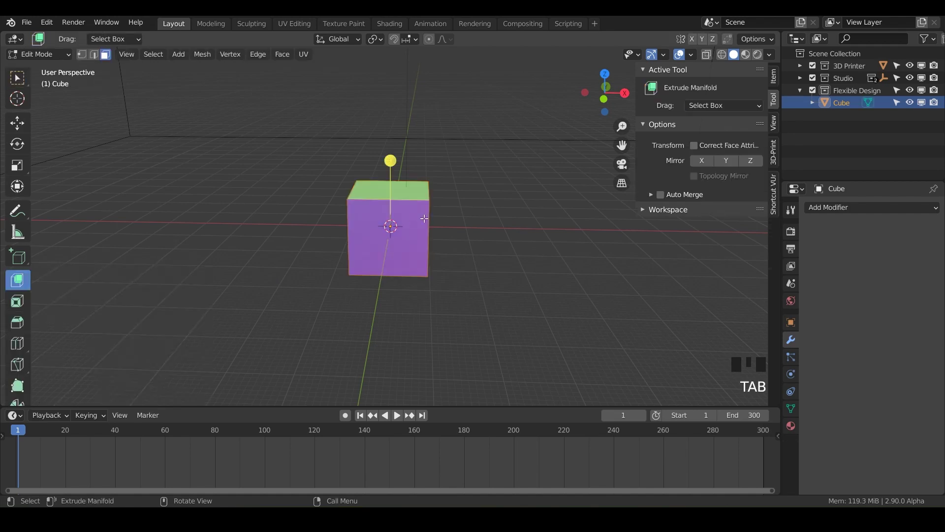
{"action": "middle_click_drag", "start_coordinate": [428, 235], "coordinate": [399, 239]}
{"action": "scroll", "coordinate": [413, 236], "scroll_direction": "up", "scroll_amount": 3}
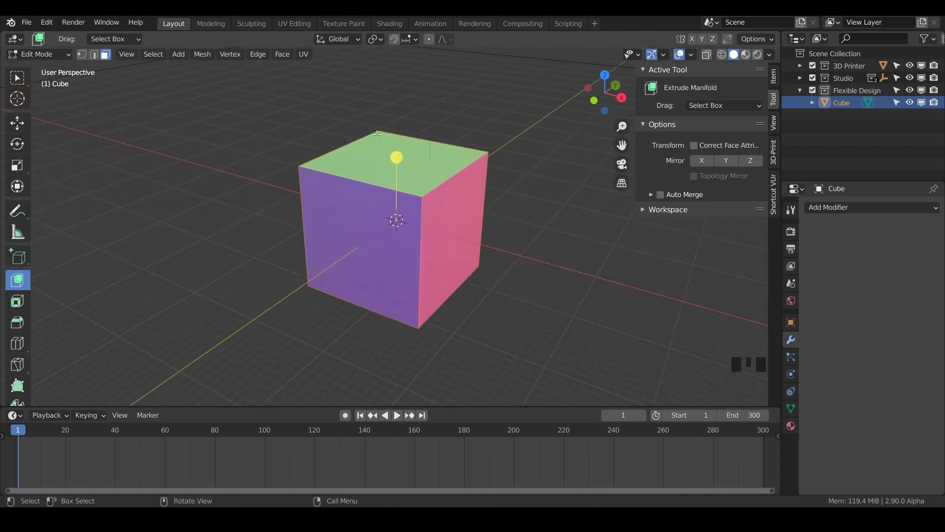
{"action": "left_click", "coordinate": [394, 163]}
{"action": "middle_click_drag", "start_coordinate": [378, 167], "coordinate": [388, 171]}
{"action": "key", "text": "ctrl"}
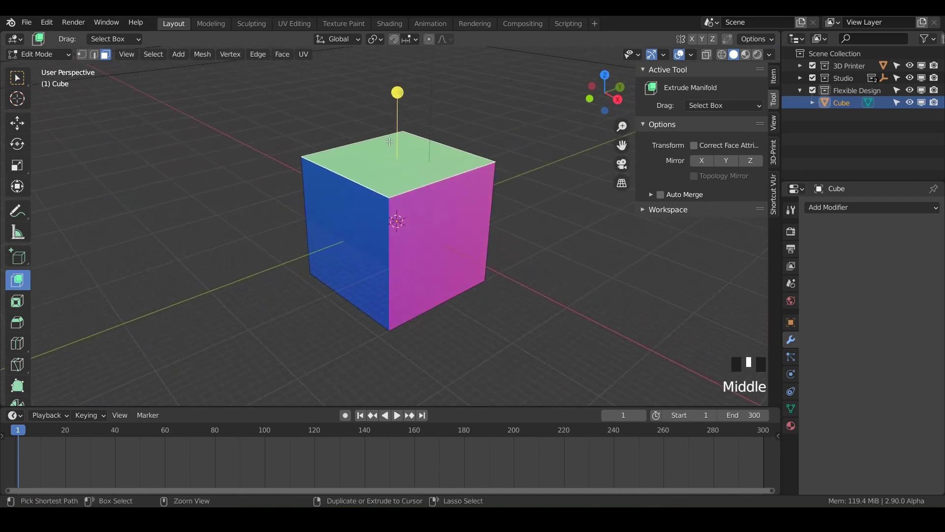
{"action": "key", "text": "ctrl+b"}
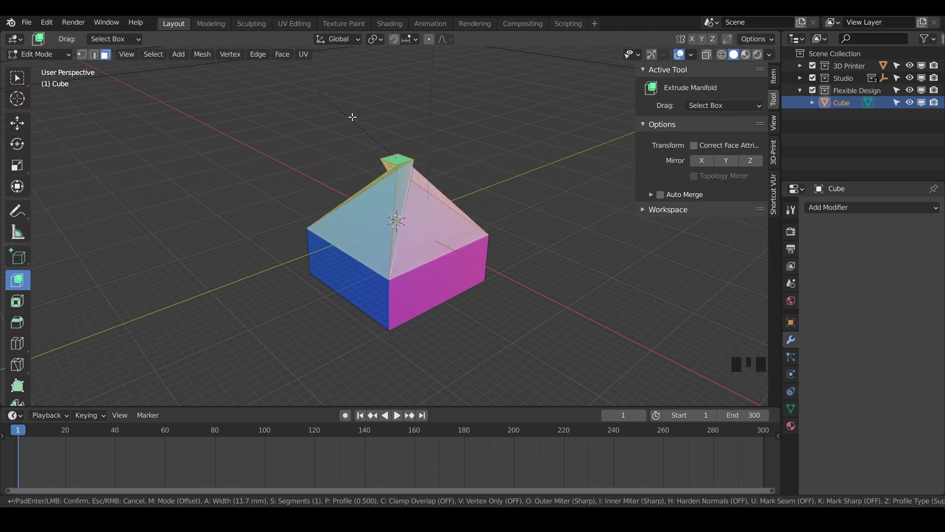
{"action": "scroll", "coordinate": [362, 112], "scroll_direction": "up", "scroll_amount": 6}
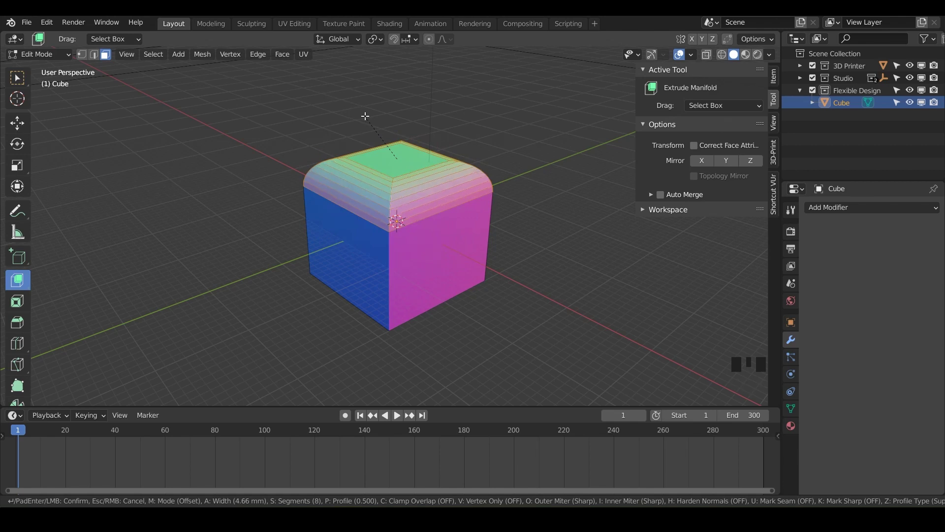
{"action": "scroll", "coordinate": [365, 116], "scroll_direction": "up", "scroll_amount": 3}
{"action": "key", "text": "Escape"}
{"action": "middle_click_drag", "start_coordinate": [393, 253], "coordinate": [405, 262]}
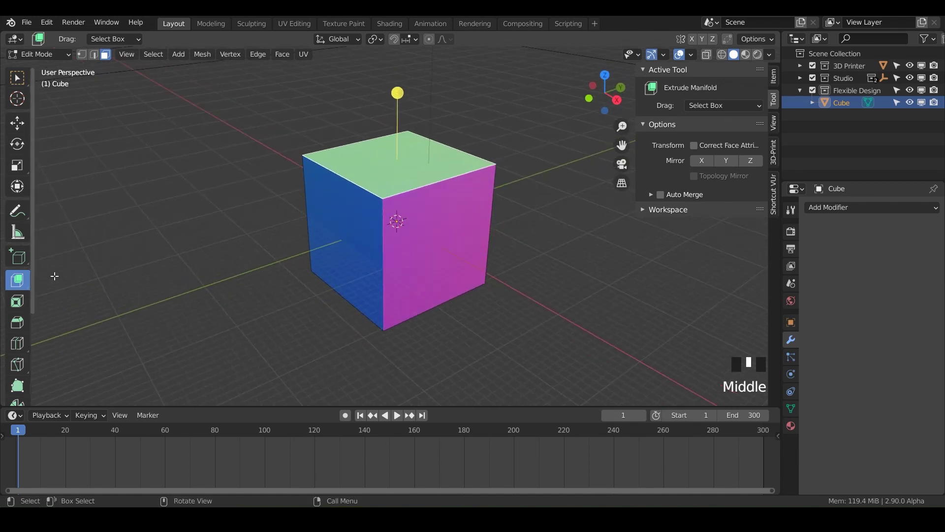
- Try the Bevel tool on the cube's top face with a 4.55 mm offset and 9 segments, and undo the bevel
{"action": "left_click", "coordinate": [15, 323]}
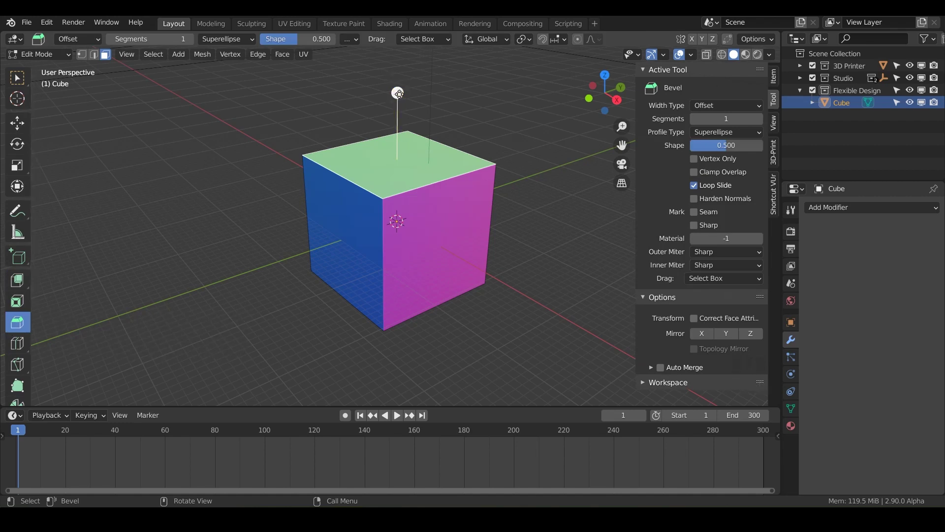
{"action": "left_click_drag", "start_coordinate": [398, 93], "coordinate": [400, 61]}
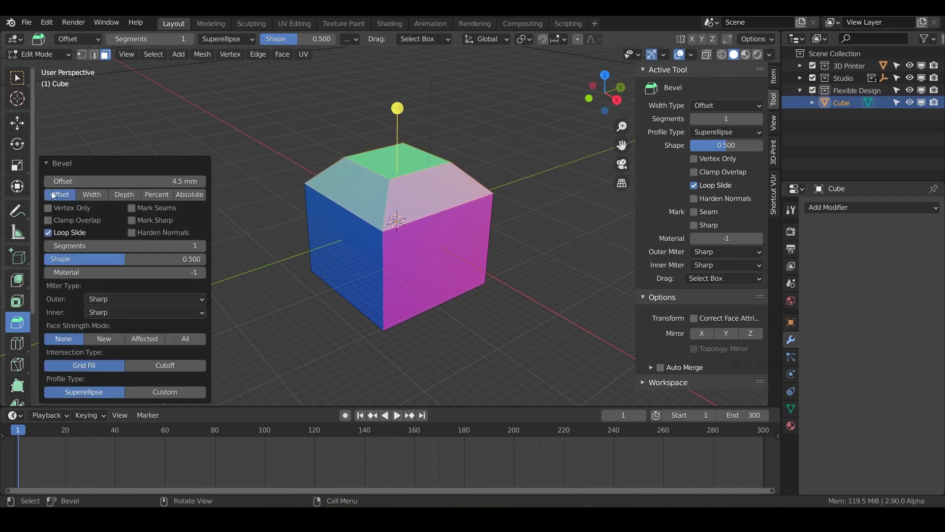
{"action": "left_click", "coordinate": [55, 165]}
{"action": "left_click", "coordinate": [46, 396]}
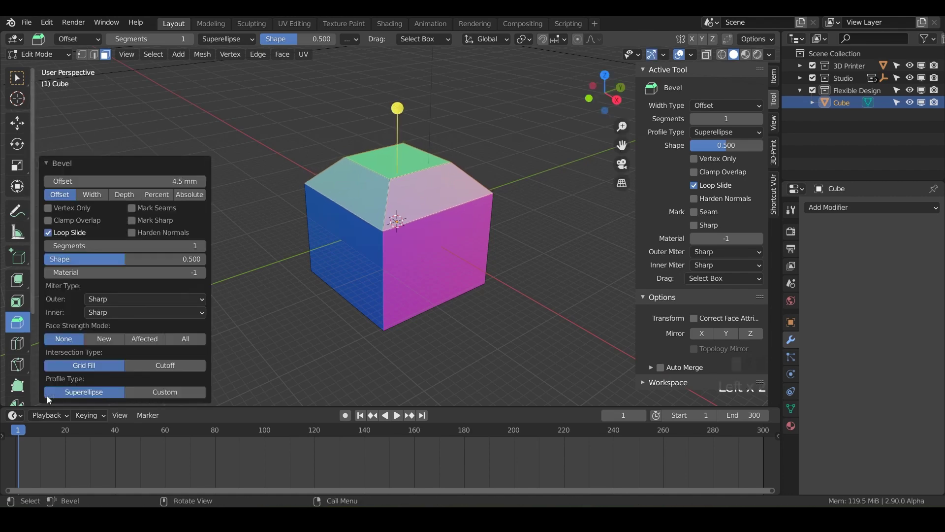
{"action": "mouse_move", "coordinate": [102, 183]}
{"action": "left_mouse_down"}
{"action": "mouse_move", "coordinate": [74, 184]}
{"action": "mouse_move", "coordinate": [111, 183]}
{"action": "left_mouse_up"}
{"action": "left_click_drag", "start_coordinate": [157, 249], "coordinate": [178, 237]}
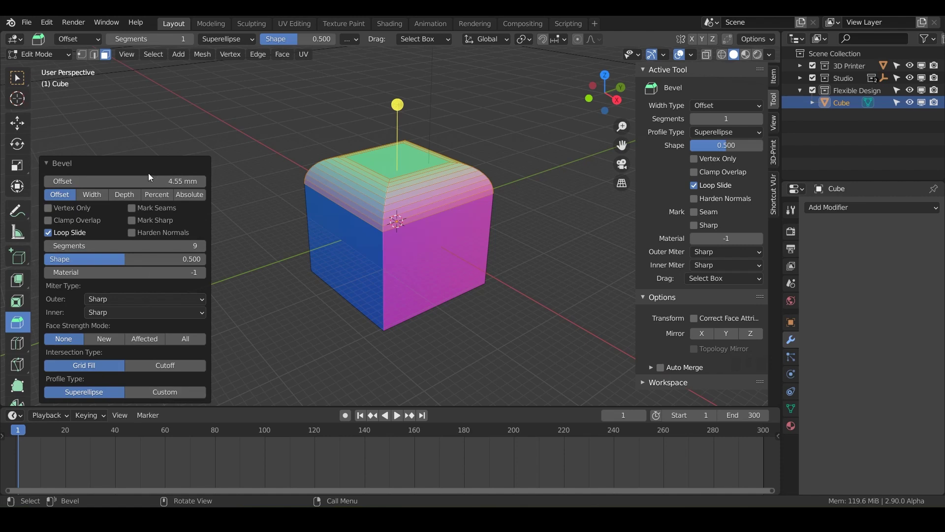
{"action": "left_click", "coordinate": [46, 165]}
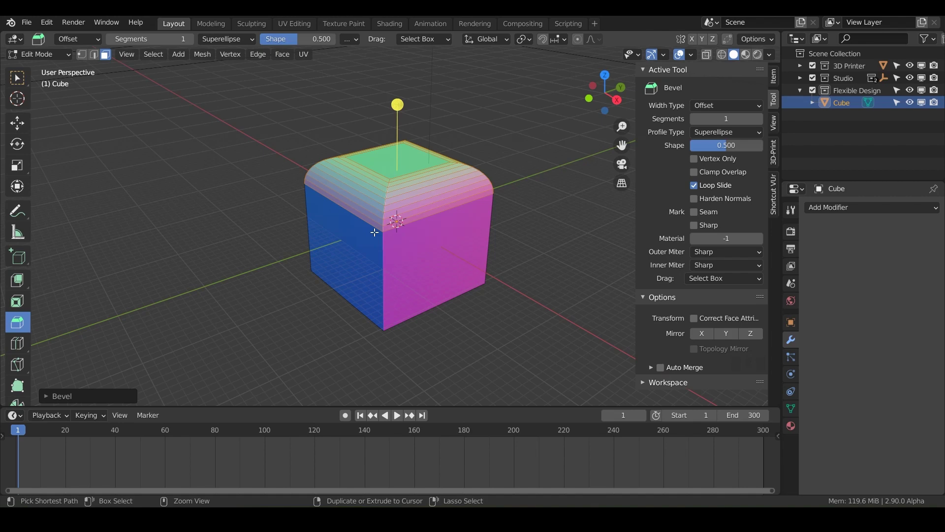
{"action": "key", "text": "ctrl+z"}
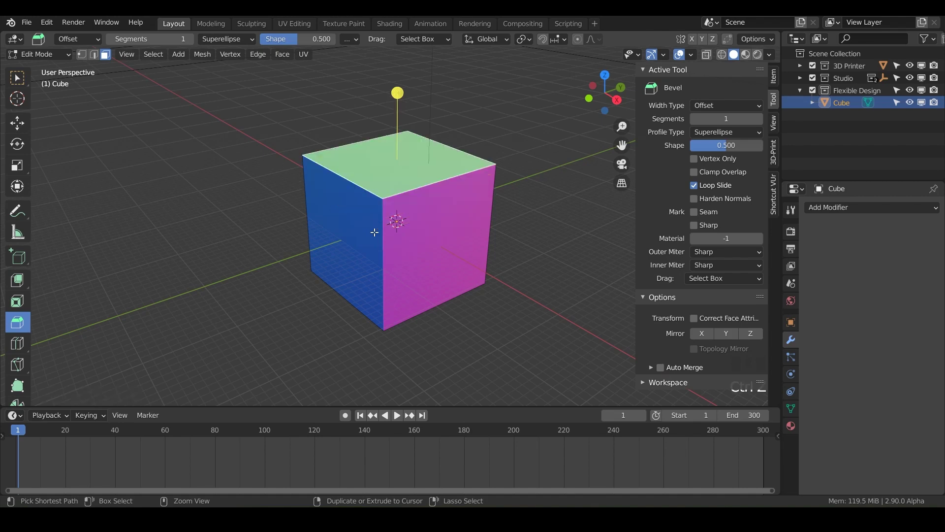
- Add a Bevel modifier to the cube and remove it again
{"action": "left_click", "coordinate": [844, 206]}
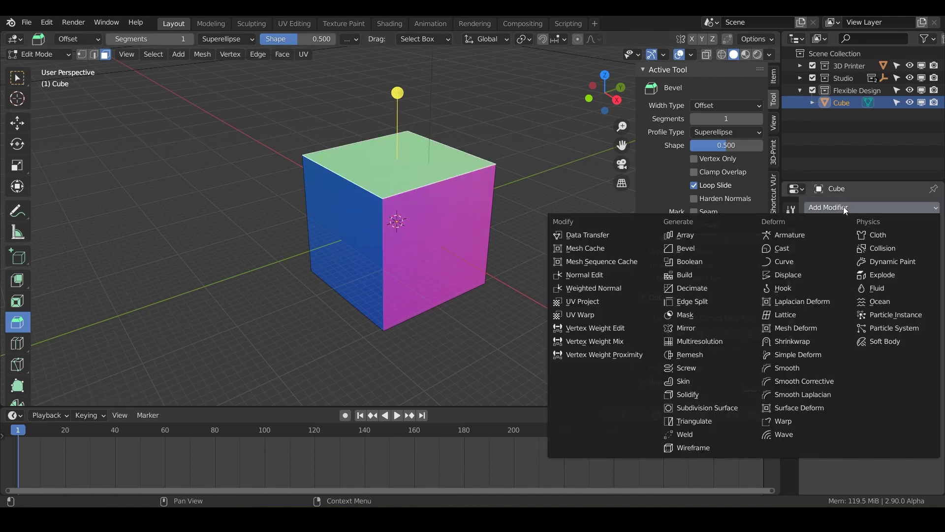
{"action": "left_click", "coordinate": [694, 253]}
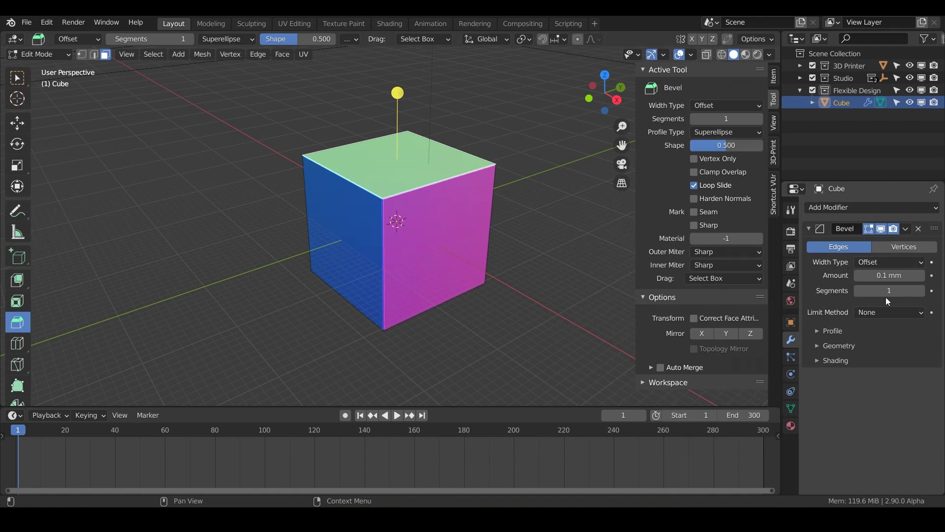
{"action": "left_click", "coordinate": [919, 229]}
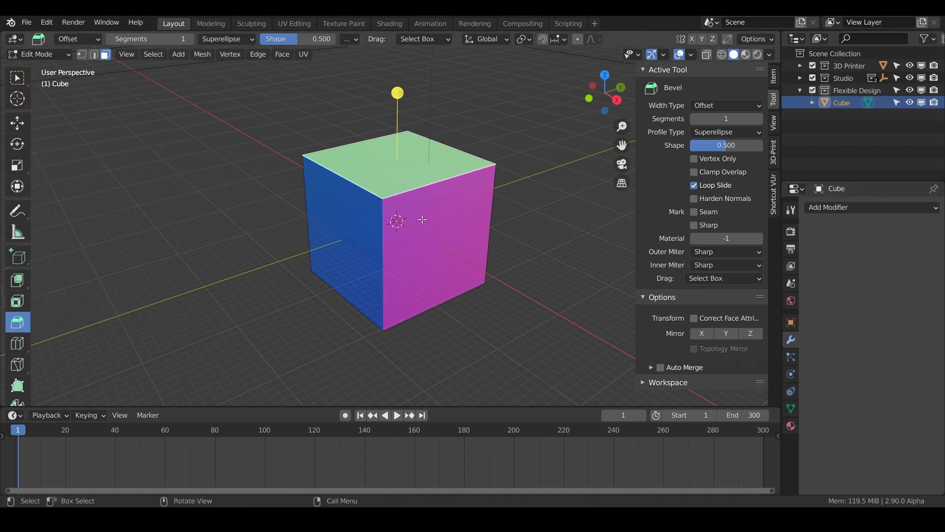
- Try a single-segment bevel on the cube's top face with the Bevel tool and undo it
{"action": "middle_click_drag", "start_coordinate": [389, 243], "coordinate": [391, 235]}
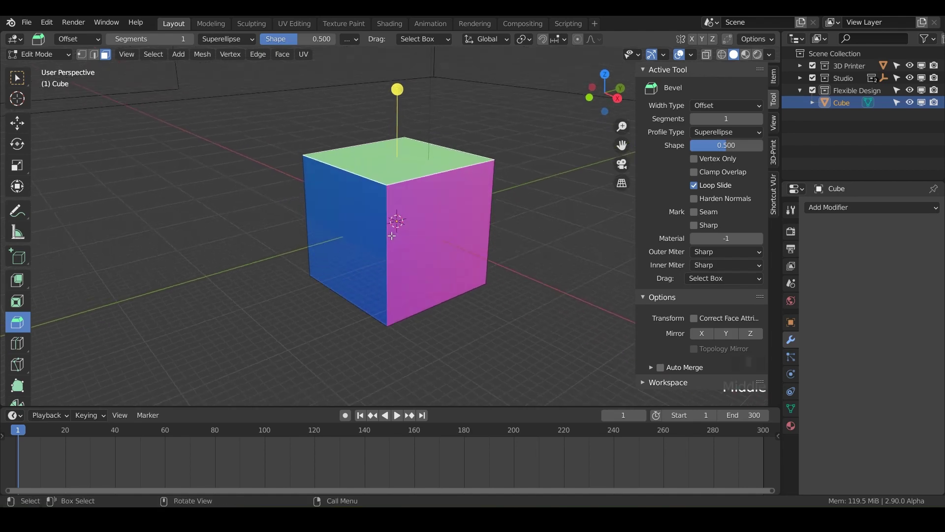
{"action": "left_click_drag", "start_coordinate": [398, 90], "coordinate": [431, 65]}
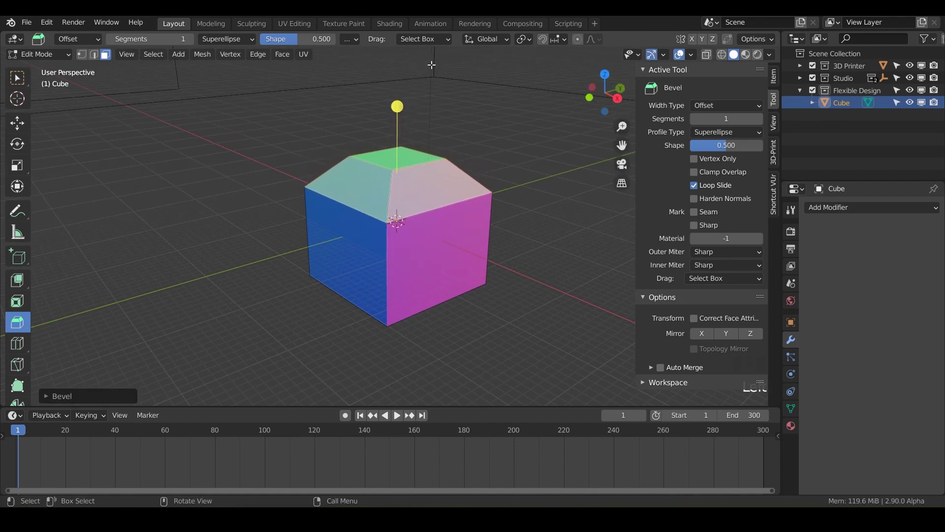
{"action": "left_click", "coordinate": [340, 117]}
{"action": "key", "text": "ctrl+z"}
{"action": "key", "text": "ctrl+z"}
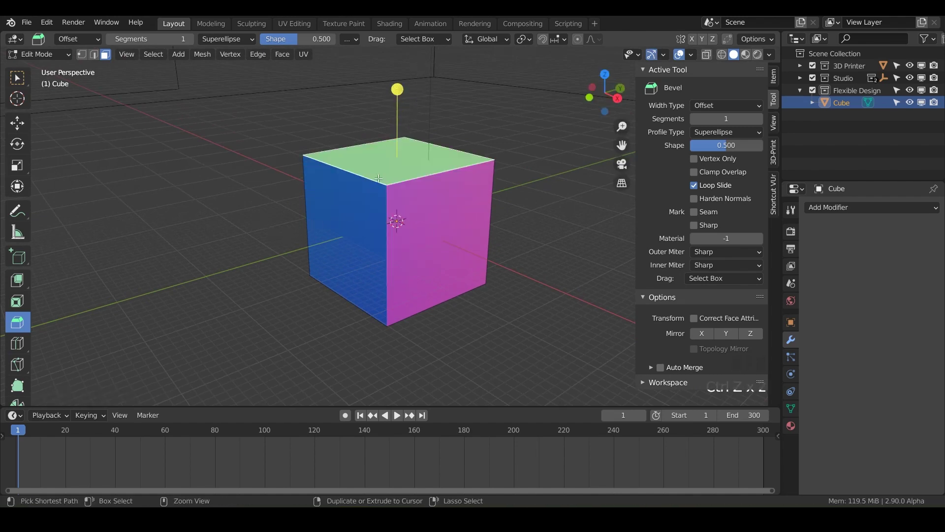
- Bevel the cube's top face with an offset of about 4.98 mm and 3 segments
{"action": "left_click_drag", "start_coordinate": [398, 89], "coordinate": [416, 59]}
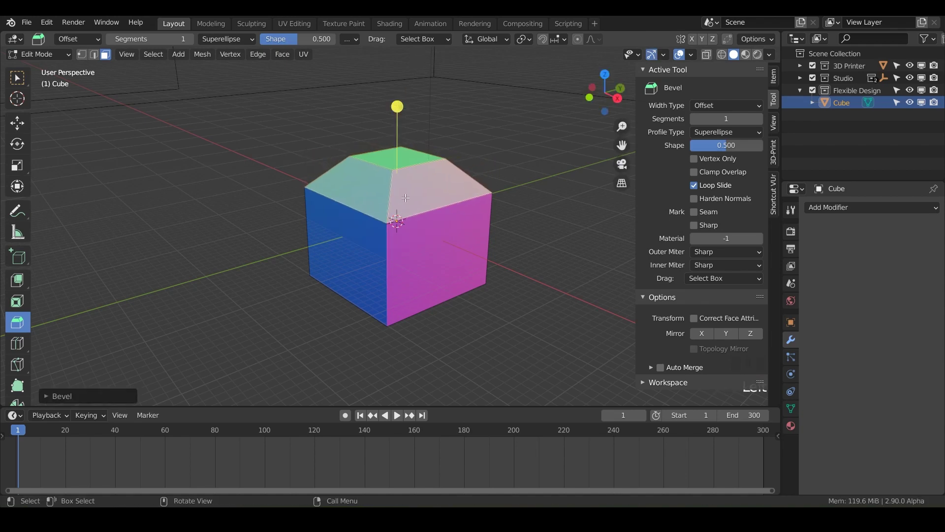
{"action": "left_click", "coordinate": [68, 396]}
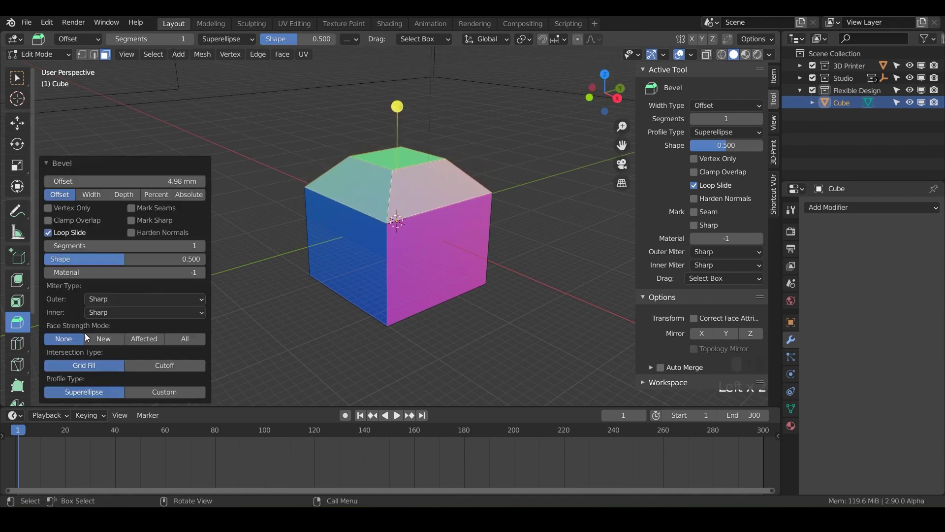
{"action": "mouse_move", "coordinate": [147, 245]}
{"action": "left_mouse_down"}
{"action": "mouse_move", "coordinate": [207, 245]}
{"action": "mouse_move", "coordinate": [157, 245]}
{"action": "left_mouse_up"}
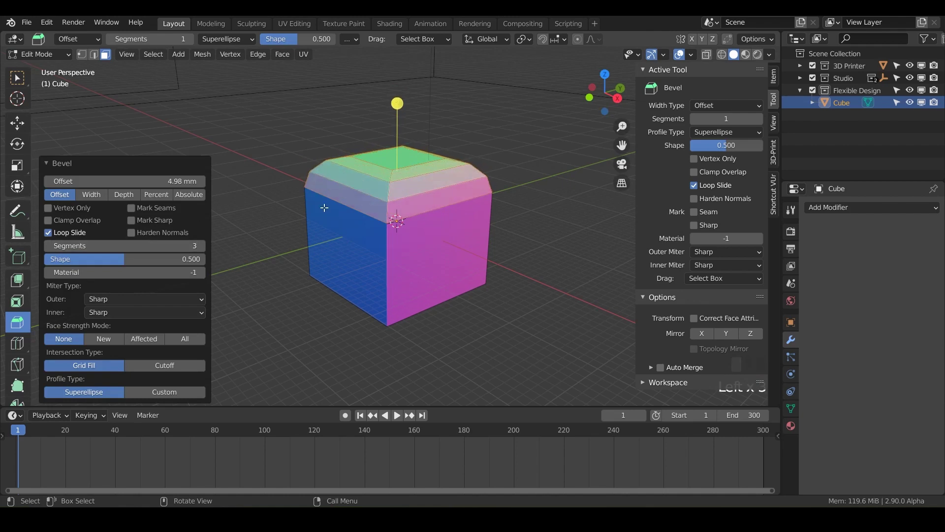
{"action": "left_click", "coordinate": [501, 286]}
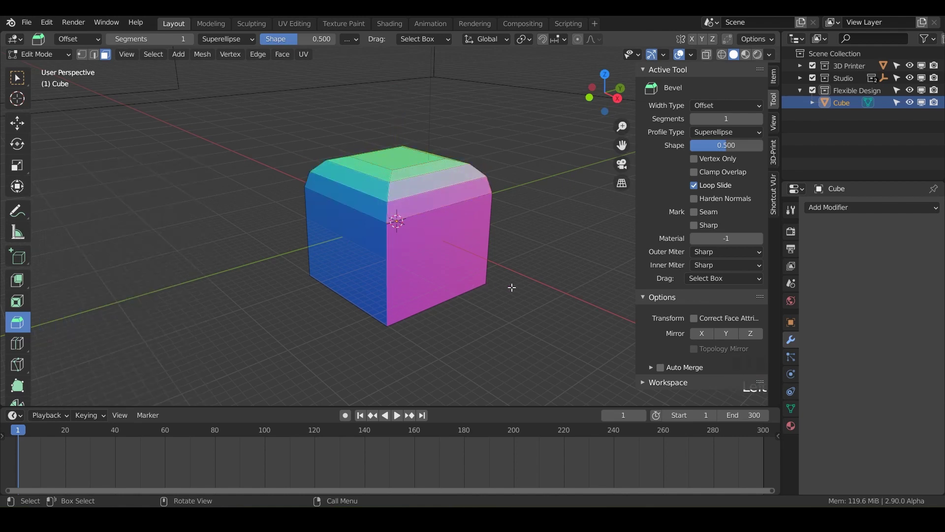
- Select the individual bevel segment faces along the cube's magenta side to examine how the bevel is divided
{"action": "left_click", "coordinate": [408, 166]}
{"action": "left_click", "coordinate": [433, 183]}
{"action": "left_click", "coordinate": [424, 181], "text": "shift"}
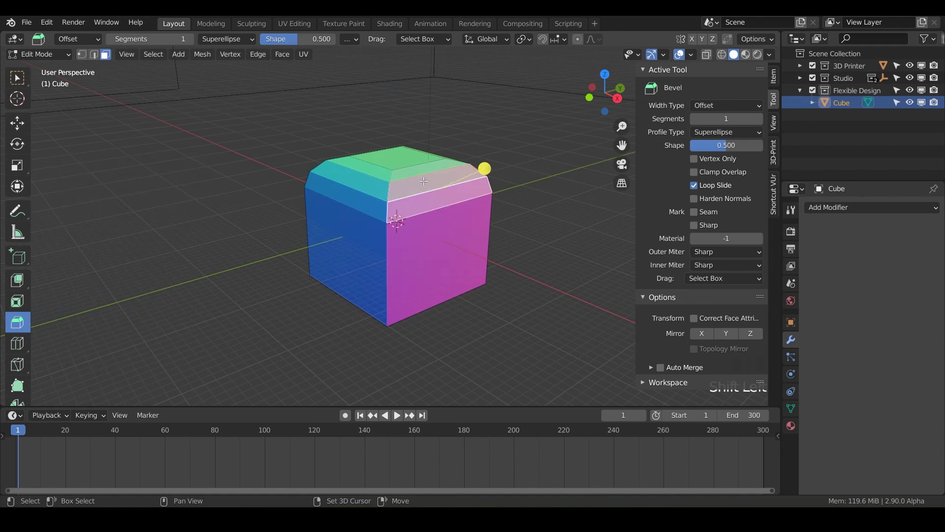
{"action": "left_click", "coordinate": [424, 181], "text": "shift"}
{"action": "left_click", "coordinate": [445, 169], "text": "shift"}
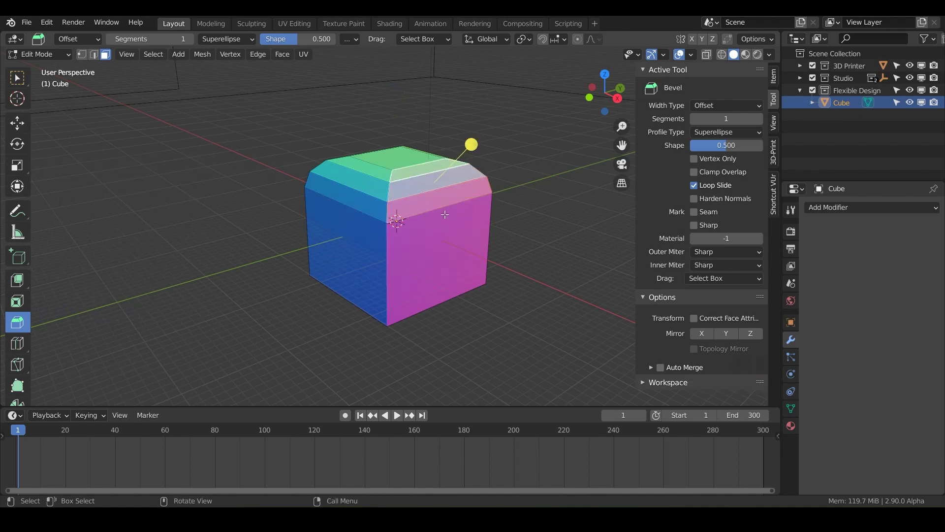
{"action": "middle_click_drag", "start_coordinate": [432, 194], "coordinate": [325, 192]}
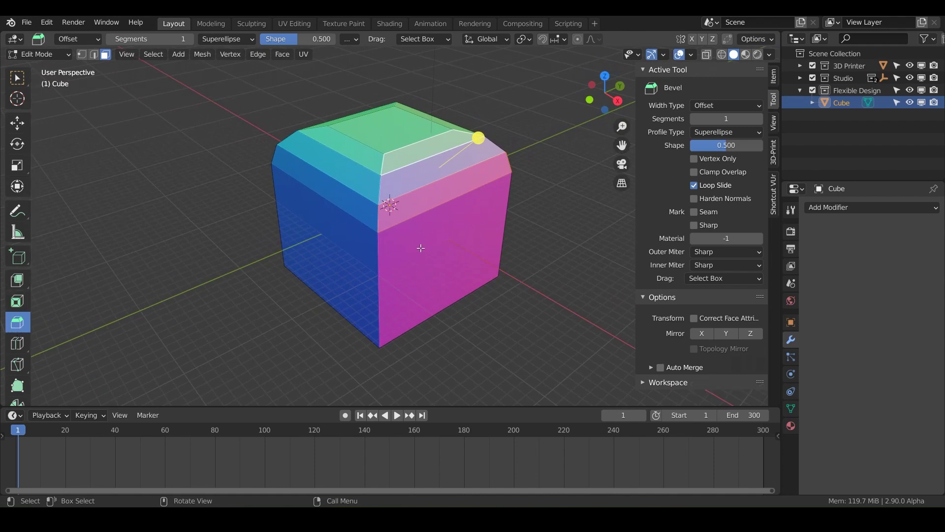
- Undo the face selections and the three-segment bevel on the cube's top face
{"action": "key", "text": "ctrl+z"}
{"action": "key", "text": "ctrl+z"}
{"action": "key", "text": "ctrl+z"}
{"action": "key", "text": "ctrl+z"}
{"action": "key", "text": "ctrl+z"}
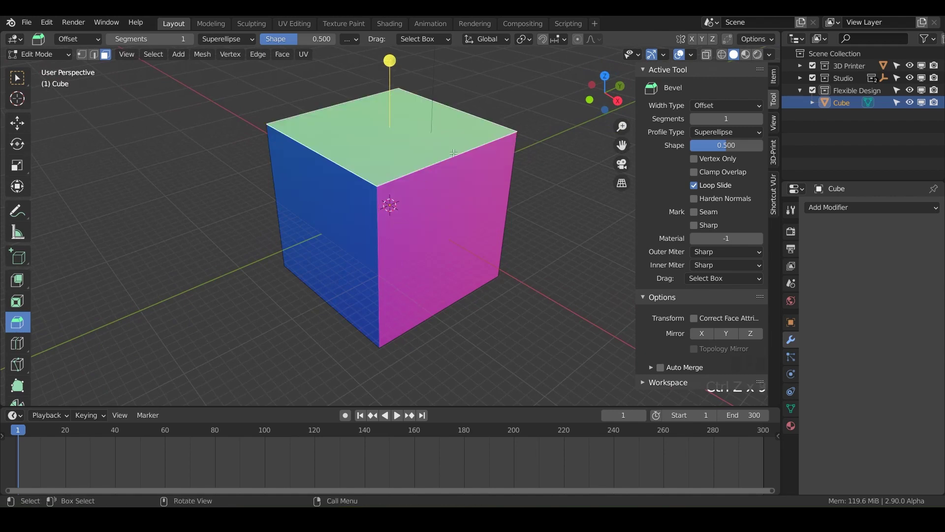
- Bevel the cube's top face with a 5 mm offset and try the Width and Depth methods on it
{"action": "middle_click_drag", "start_coordinate": [384, 169], "coordinate": [338, 103]}
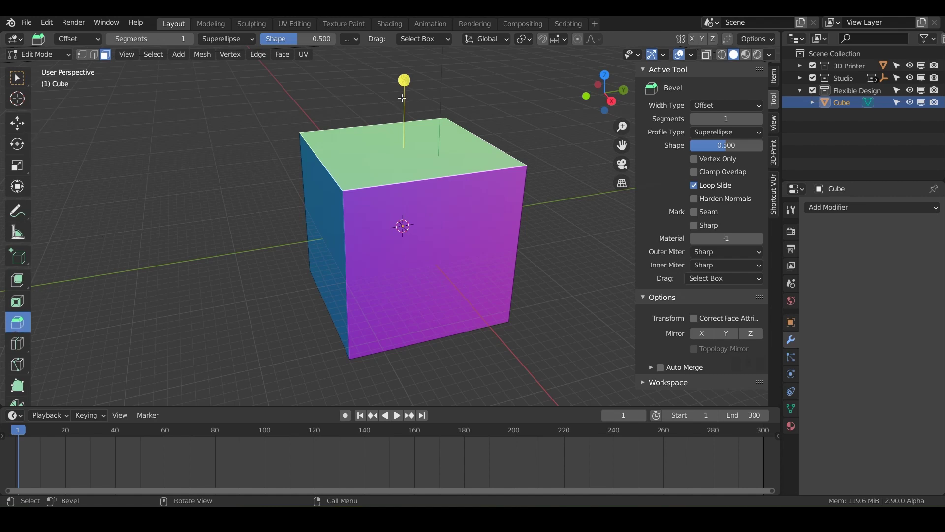
{"action": "left_click_drag", "start_coordinate": [404, 88], "coordinate": [418, 48]}
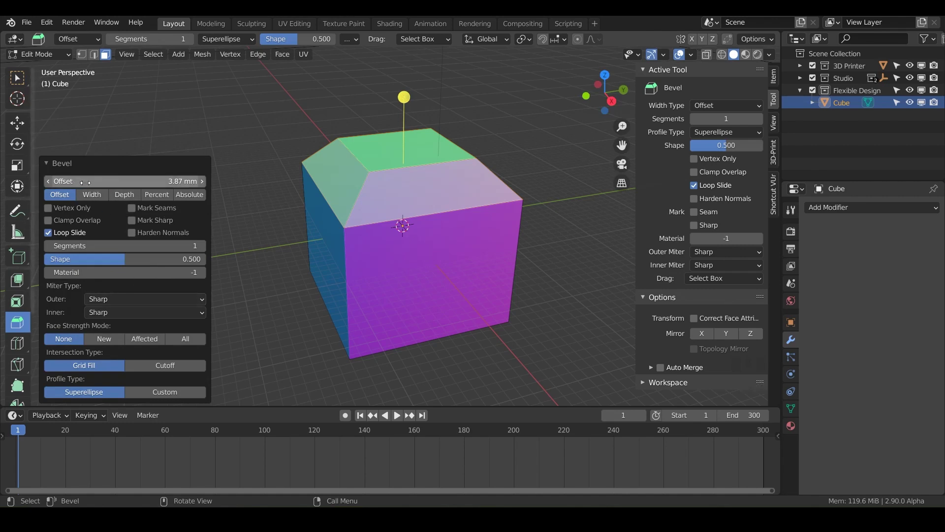
{"action": "left_click", "coordinate": [102, 182]}
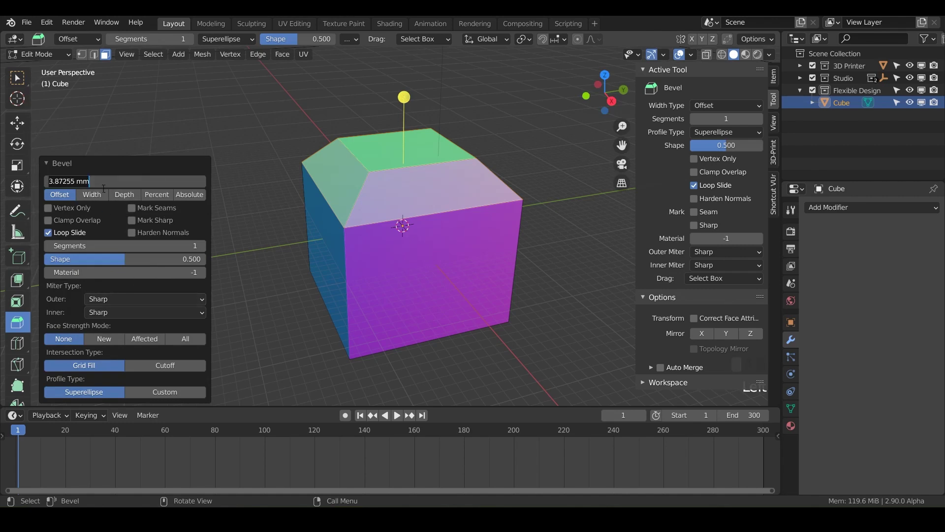
{"action": "type", "text": "5"}
{"action": "key", "text": "Return"}
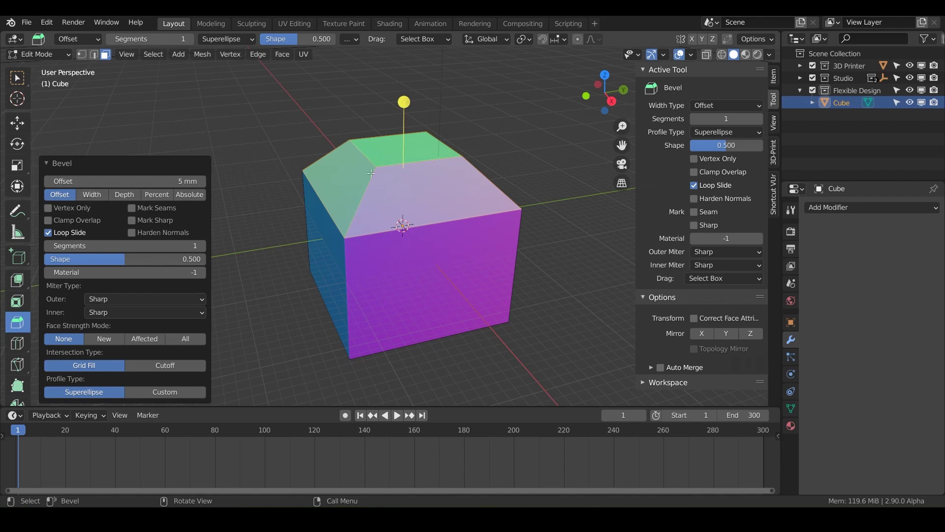
{"action": "left_click", "coordinate": [92, 195]}
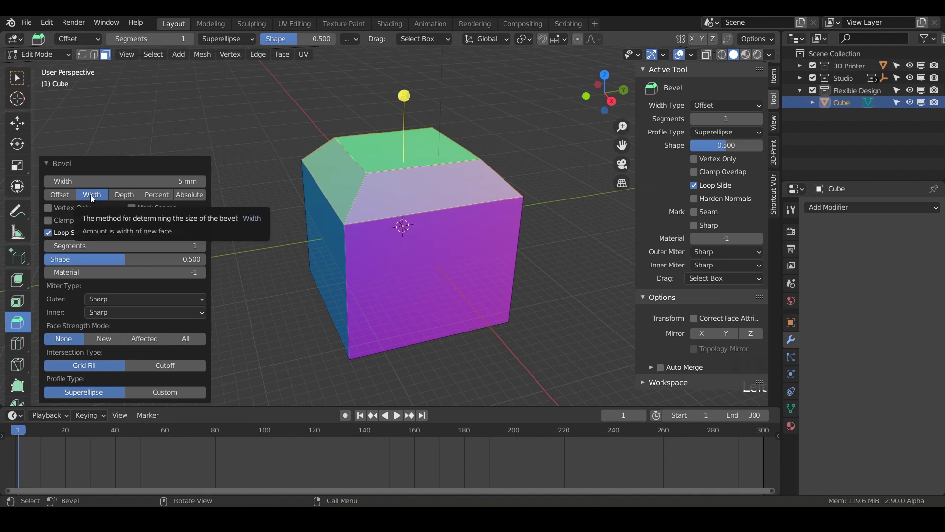
{"action": "left_click", "coordinate": [118, 196]}
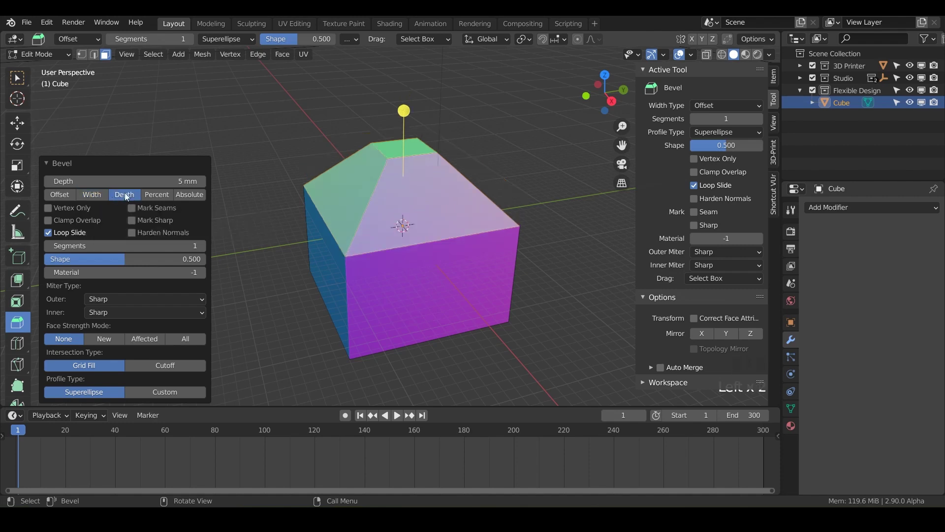
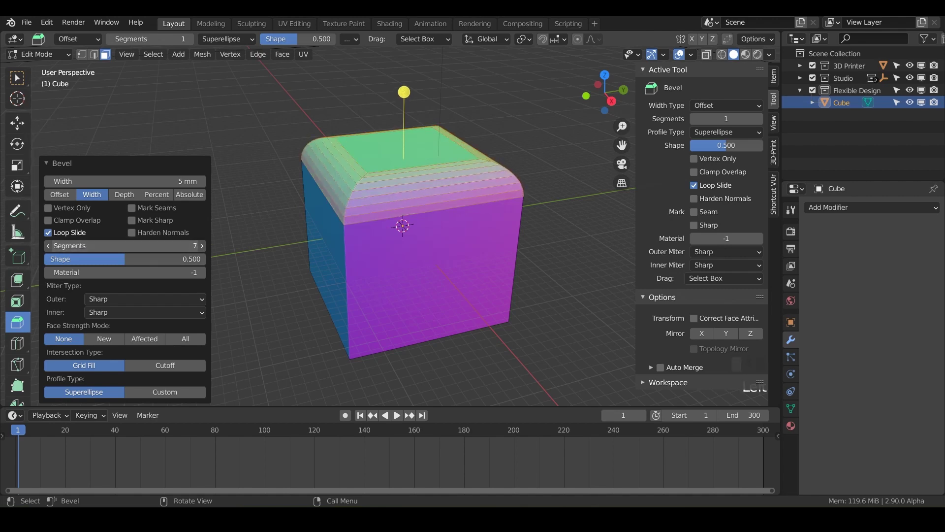
- Set the top-face bevel to 5 segments while using the Width method
{"action": "left_click", "coordinate": [179, 250]}
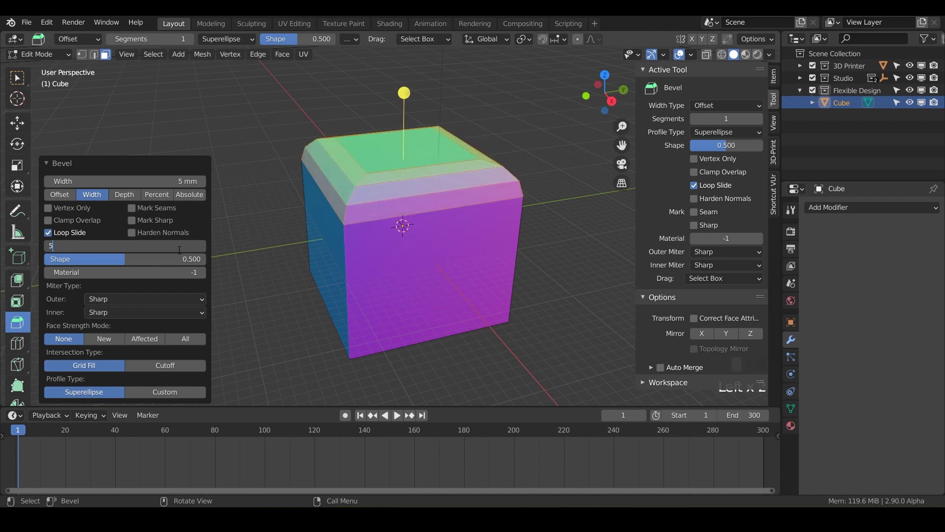
{"action": "type", "text": "5"}
{"action": "key", "text": "Return"}
{"action": "scroll", "coordinate": [411, 181], "scroll_direction": "up", "scroll_amount": 4}
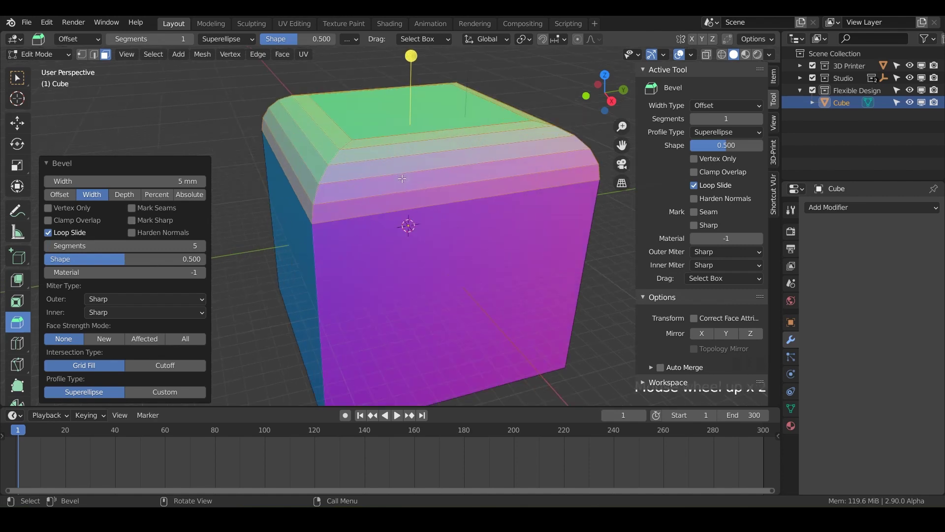
{"action": "middle_click_drag", "start_coordinate": [412, 181], "coordinate": [406, 217], "text": "shift"}
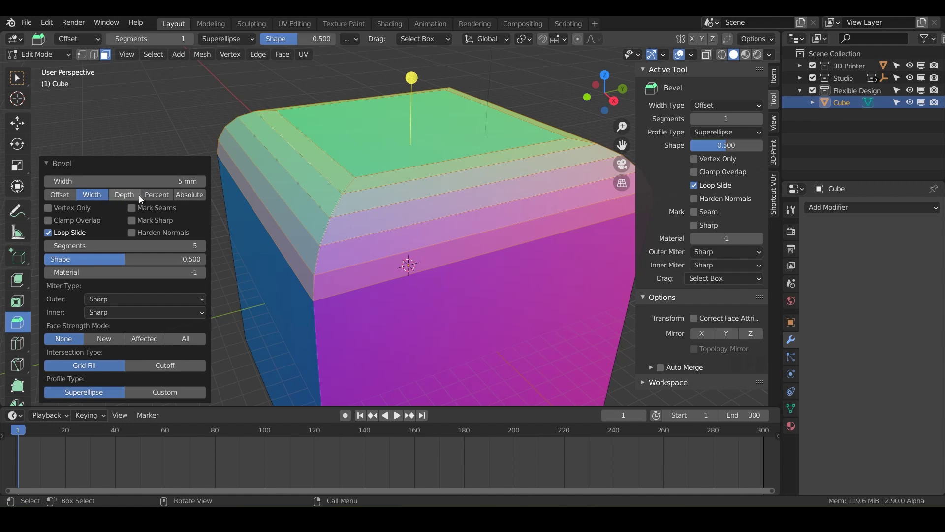
- Change the bevel method to Percent, set its width to 5%, and collapse the bevel settings
{"action": "left_click", "coordinate": [158, 195]}
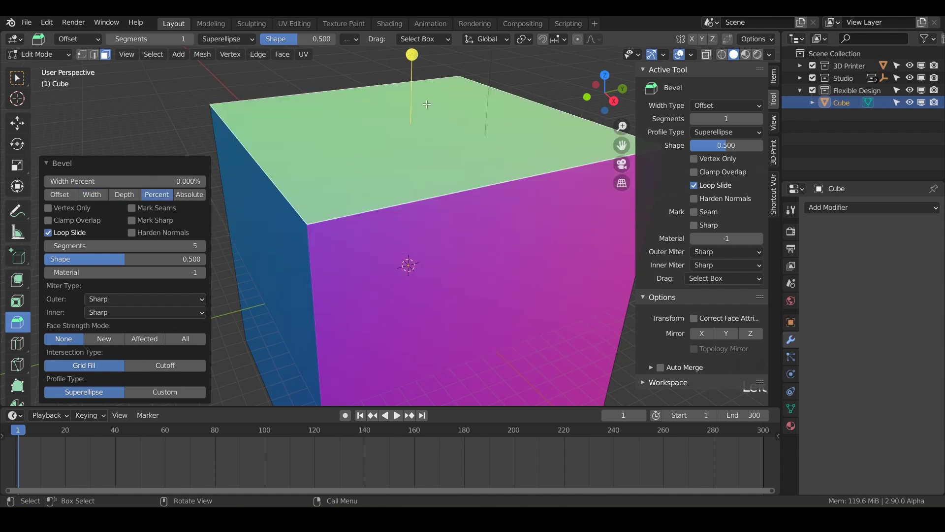
{"action": "scroll", "coordinate": [308, 264], "scroll_direction": "down", "scroll_amount": 1}
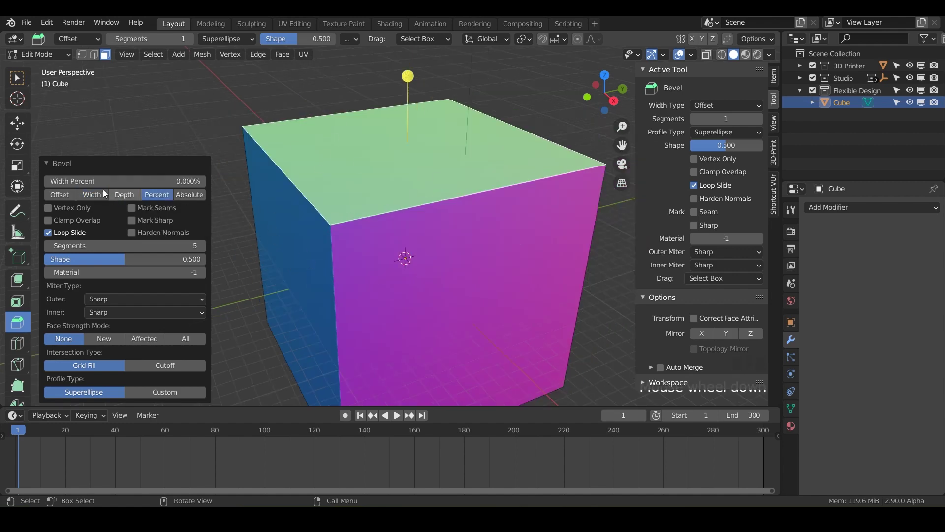
{"action": "left_click_drag", "start_coordinate": [61, 183], "coordinate": [76, 183]}
{"action": "double_click", "coordinate": [84, 181]}
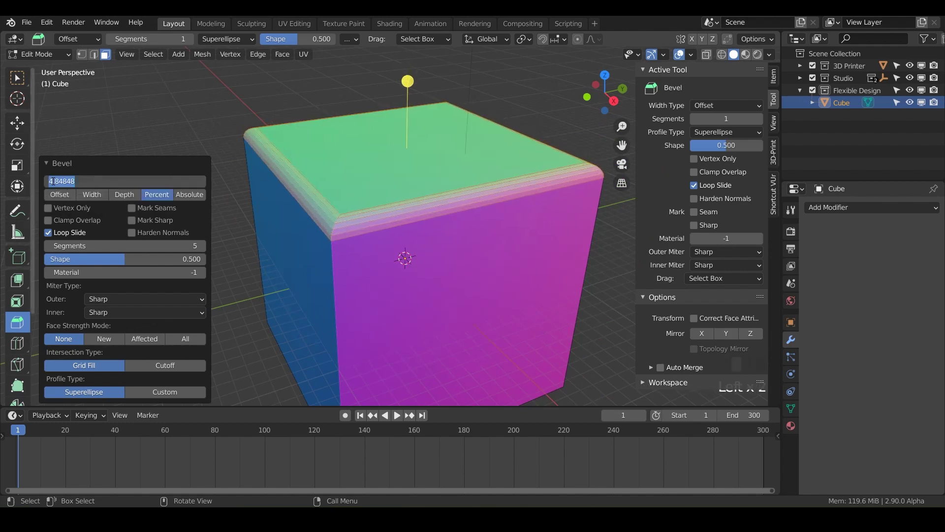
{"action": "type", "text": "5"}
{"action": "key", "text": "Return"}
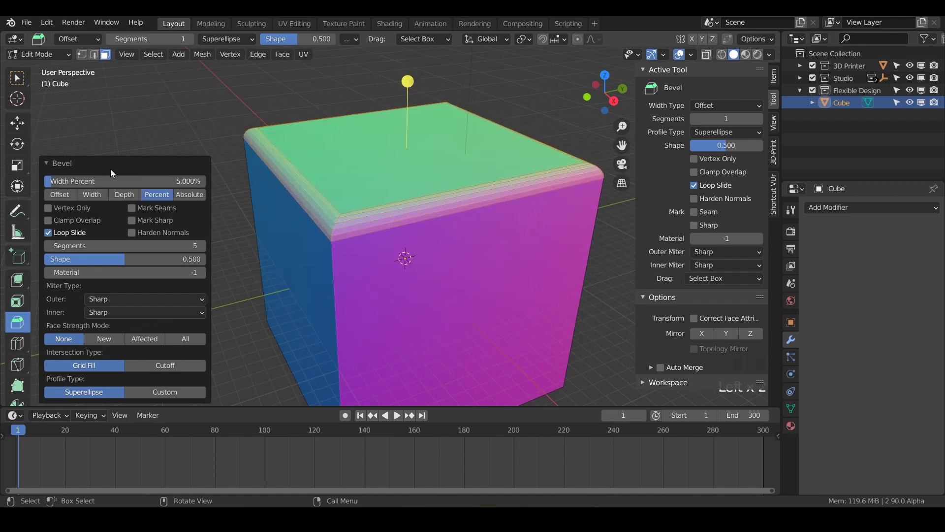
{"action": "left_click", "coordinate": [110, 166]}
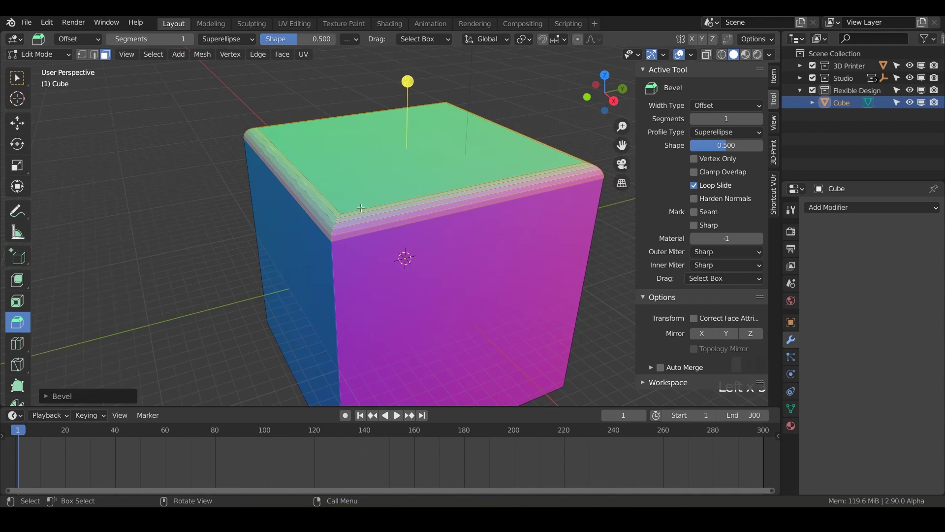
- Inspect the 5% bevel around the cube's top edges and undo it
{"action": "scroll", "coordinate": [357, 200], "scroll_direction": "down", "scroll_amount": 5}
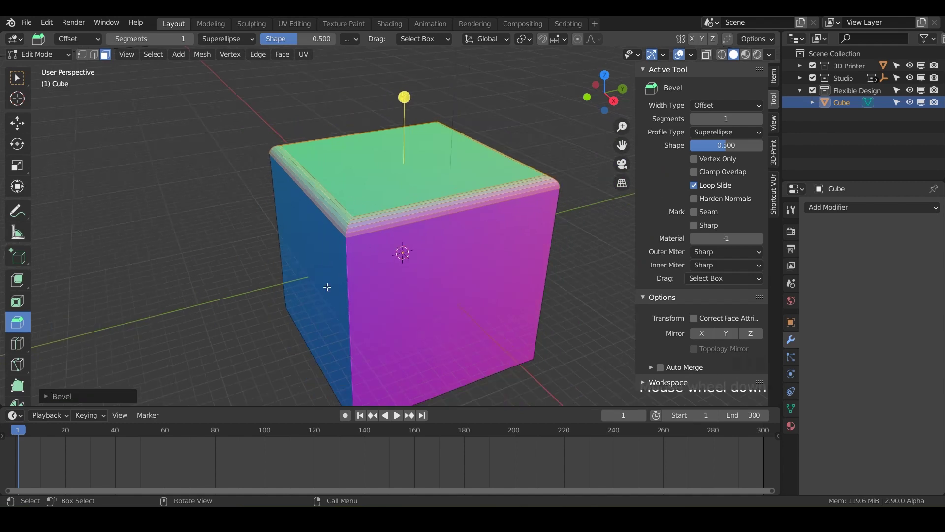
{"action": "middle_click_drag", "start_coordinate": [327, 283], "coordinate": [328, 276]}
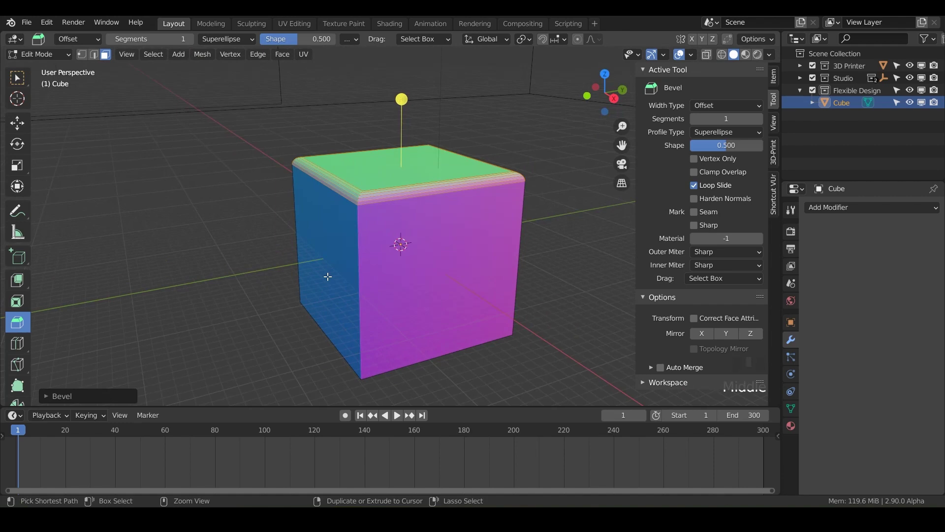
{"action": "scroll", "coordinate": [382, 205], "scroll_direction": "up", "scroll_amount": 3}
{"action": "middle_click_drag", "start_coordinate": [382, 205], "coordinate": [382, 190], "text": "shift"}
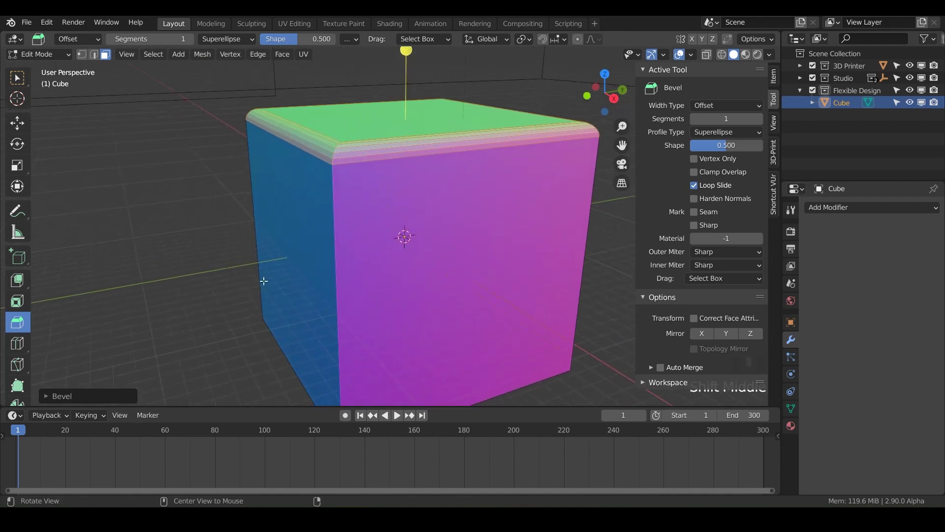
{"action": "middle_click_drag", "start_coordinate": [264, 281], "coordinate": [224, 278]}
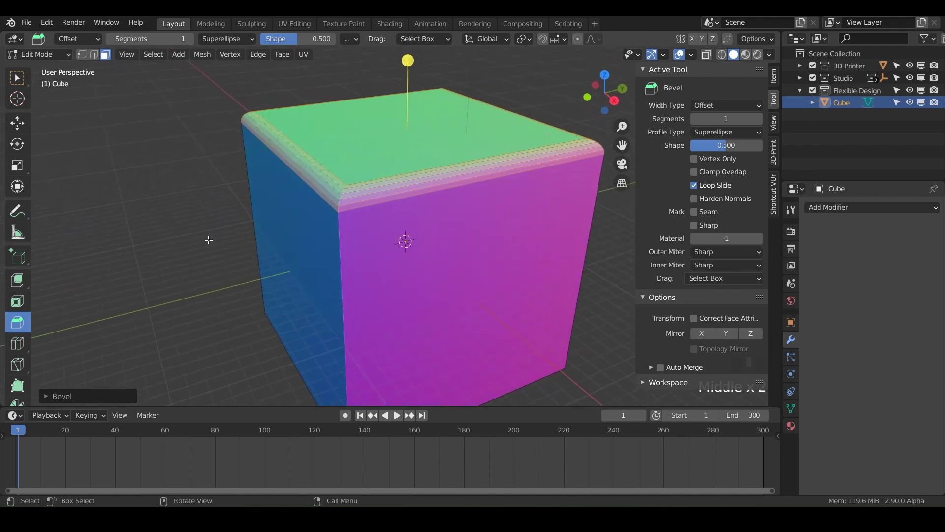
{"action": "key", "text": "ctrl"}
{"action": "key", "text": "ctrl+z"}
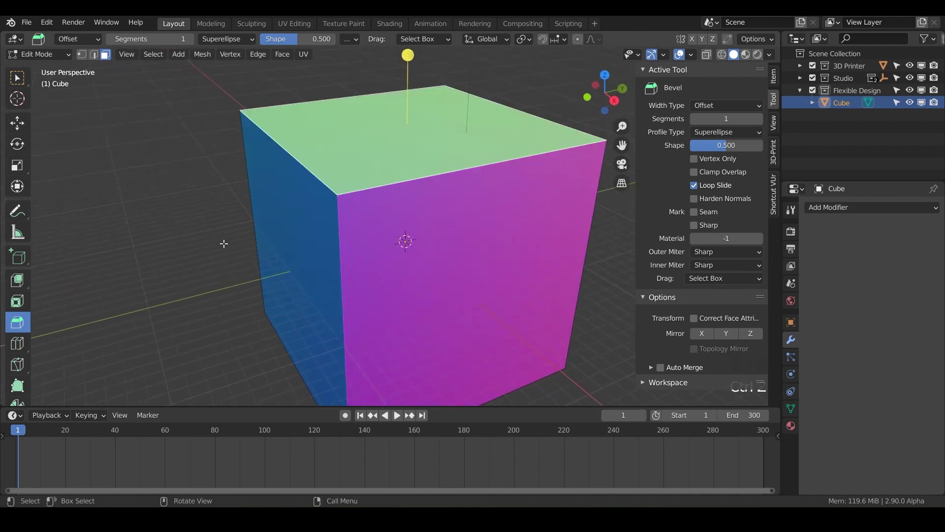
- Bevel the cube's top face again with a 5 mm offset
{"action": "left_click_drag", "start_coordinate": [408, 55], "coordinate": [143, 492]}
{"action": "left_click", "coordinate": [48, 397]}
{"action": "left_click", "coordinate": [133, 181]}
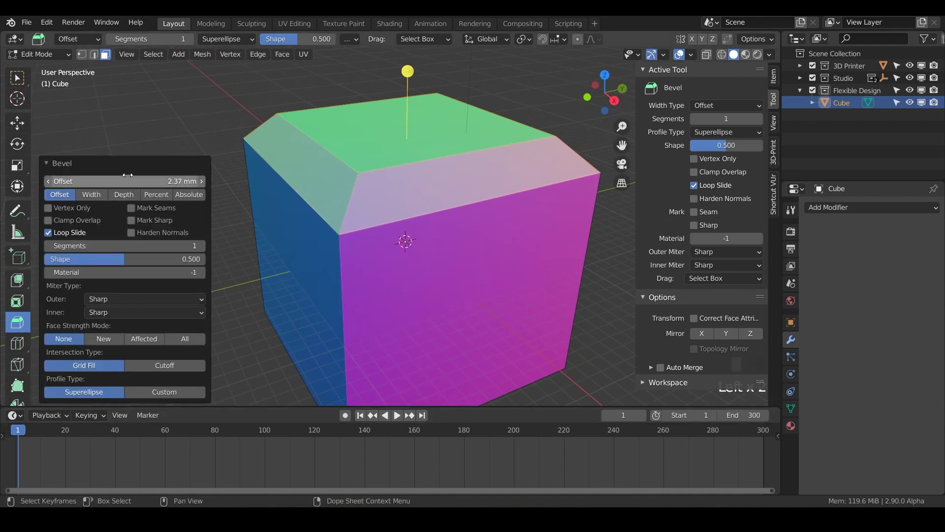
{"action": "type", "text": "5"}
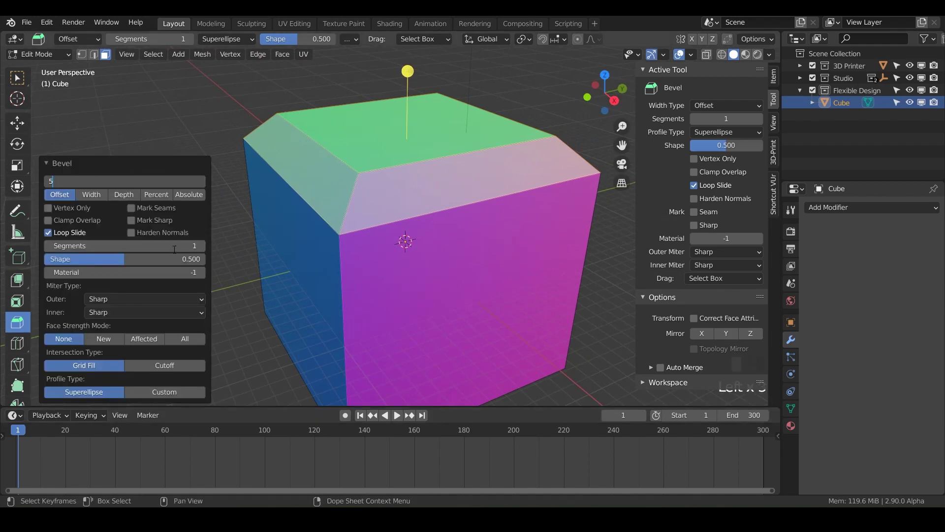
{"action": "key", "text": "Return"}
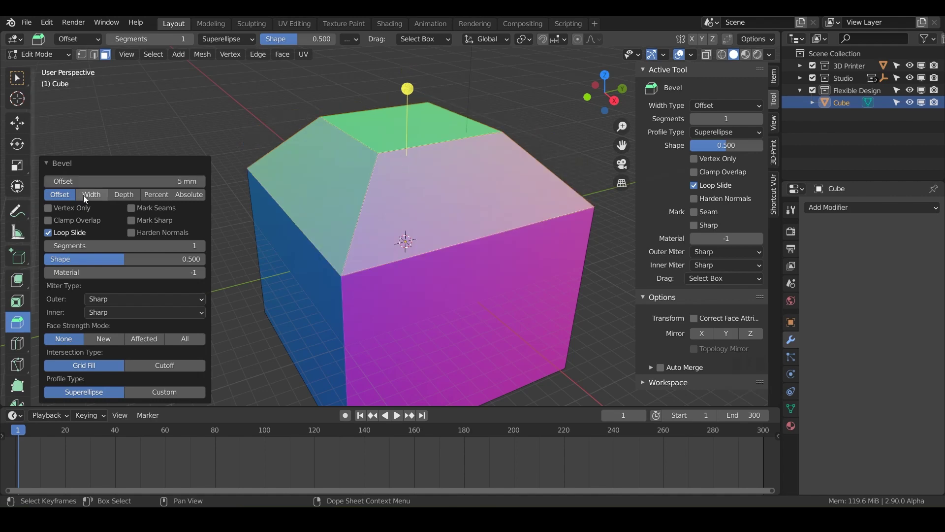
- Switch the 5 mm bevel to the Width method and set it to 5 segments
{"action": "left_click", "coordinate": [84, 195]}
{"action": "left_click", "coordinate": [175, 244]}
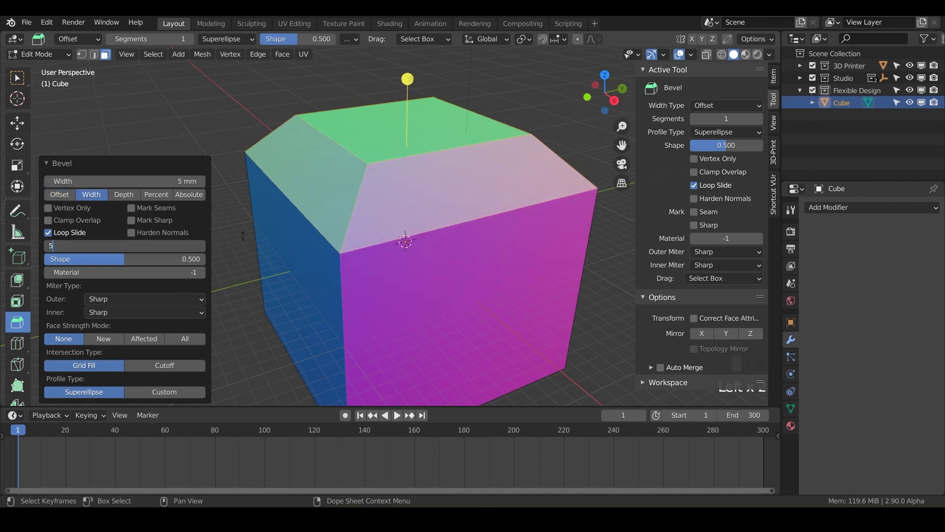
{"action": "type", "text": "5"}
{"action": "key", "text": "Return"}
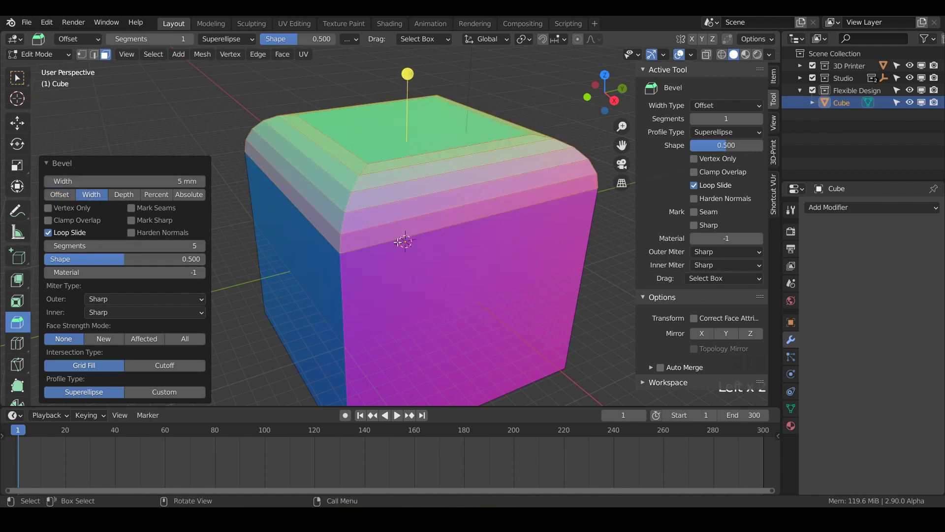
{"action": "middle_click_drag", "start_coordinate": [398, 242], "coordinate": [400, 213]}
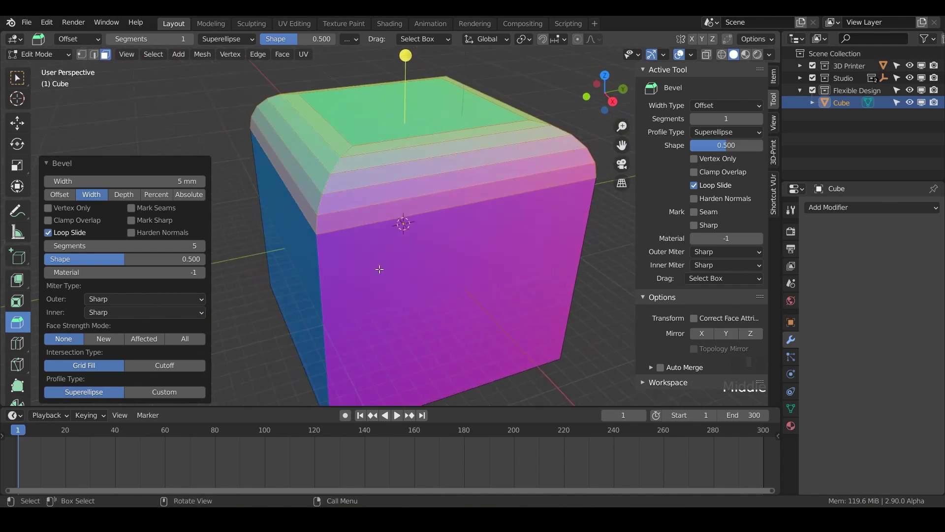
- Compare the Absolute and Offset methods on the 5 mm bevel and leave it set to Absolute
{"action": "left_click", "coordinate": [188, 196]}
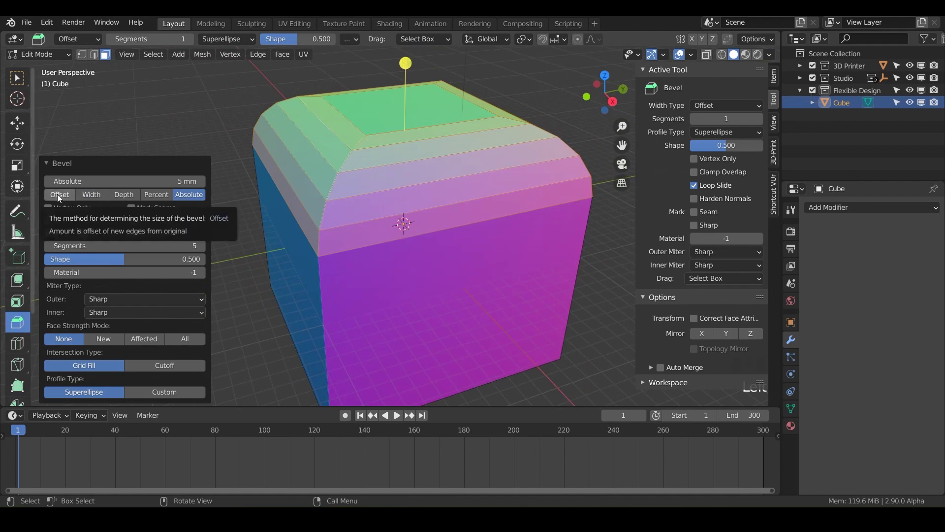
{"action": "left_click", "coordinate": [57, 194]}
{"action": "left_click", "coordinate": [182, 194]}
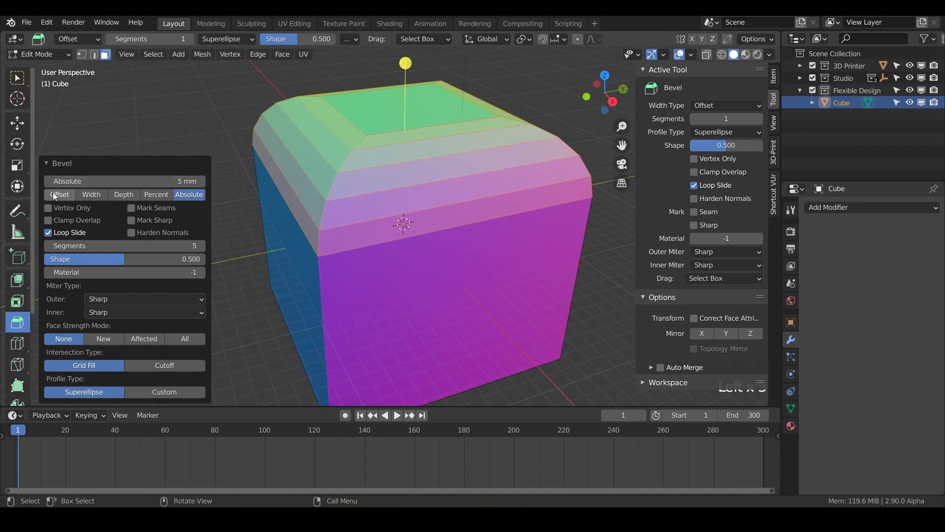
{"action": "left_click", "coordinate": [192, 195]}
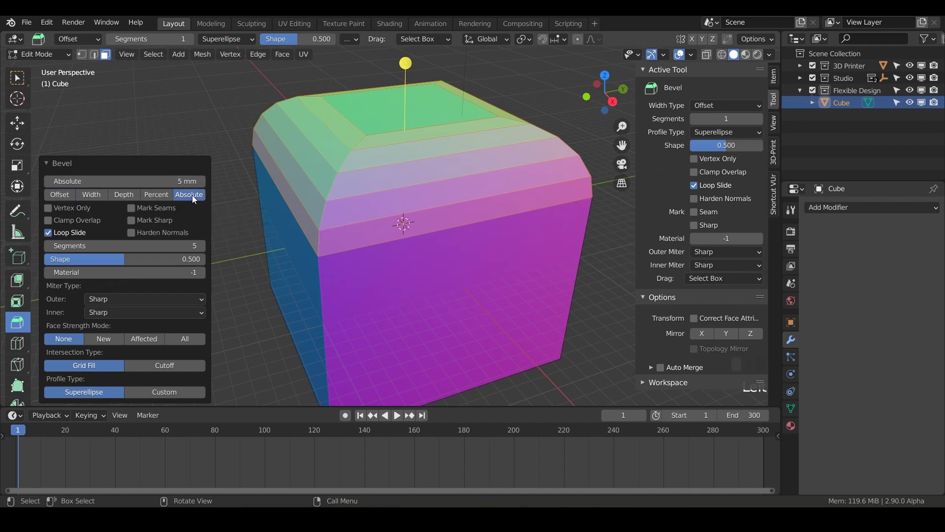
{"action": "left_click", "coordinate": [55, 194]}
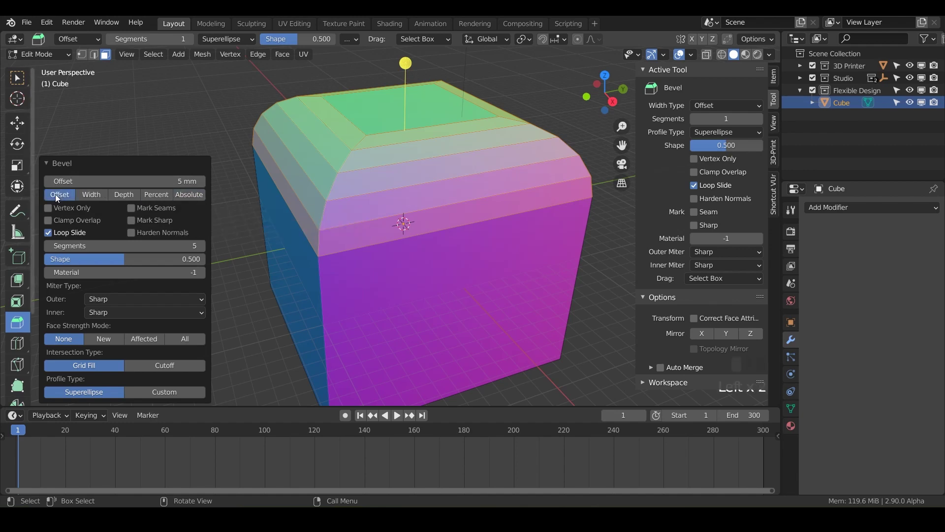
{"action": "left_click", "coordinate": [186, 198]}
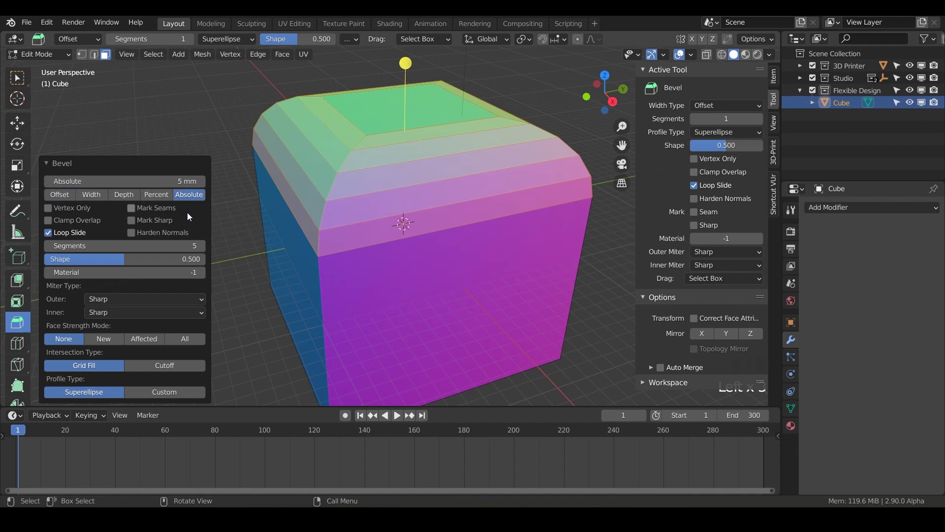
- Try the Vertex Only option on the cube's top bevel and turn it off again
{"action": "left_click", "coordinate": [48, 208]}
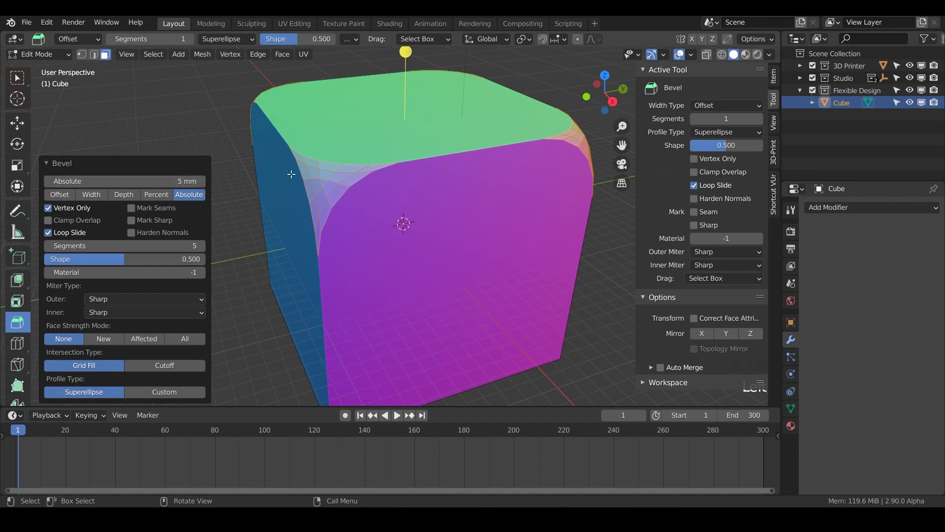
{"action": "left_click", "coordinate": [48, 209]}
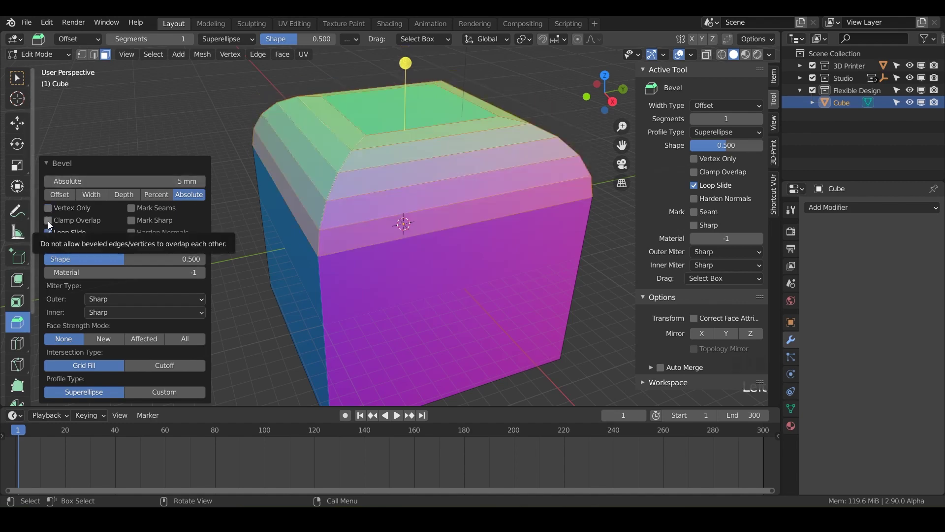
- Try Clamp Overlap on the top bevel, reduce the Absolute width to 3.04 mm and leave Clamp Overlap on
{"action": "left_click", "coordinate": [48, 221]}
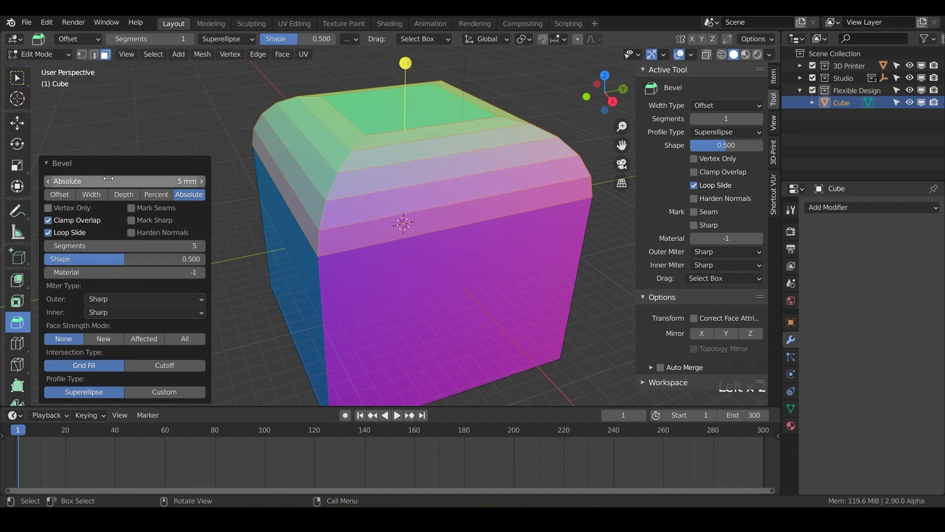
{"action": "left_click", "coordinate": [48, 220]}
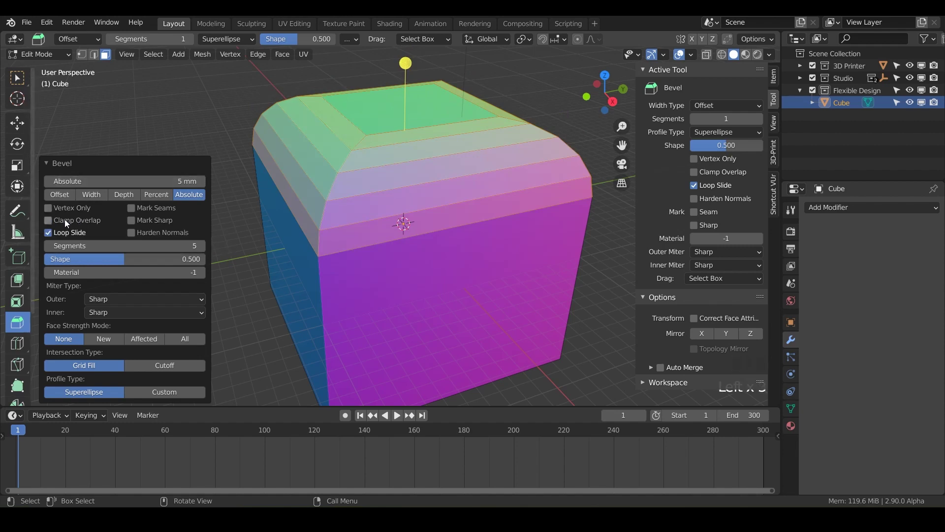
{"action": "mouse_move", "coordinate": [116, 182]}
{"action": "left_mouse_down"}
{"action": "mouse_move", "coordinate": [188, 182]}
{"action": "mouse_move", "coordinate": [108, 181]}
{"action": "left_mouse_up"}
{"action": "left_click", "coordinate": [49, 221]}
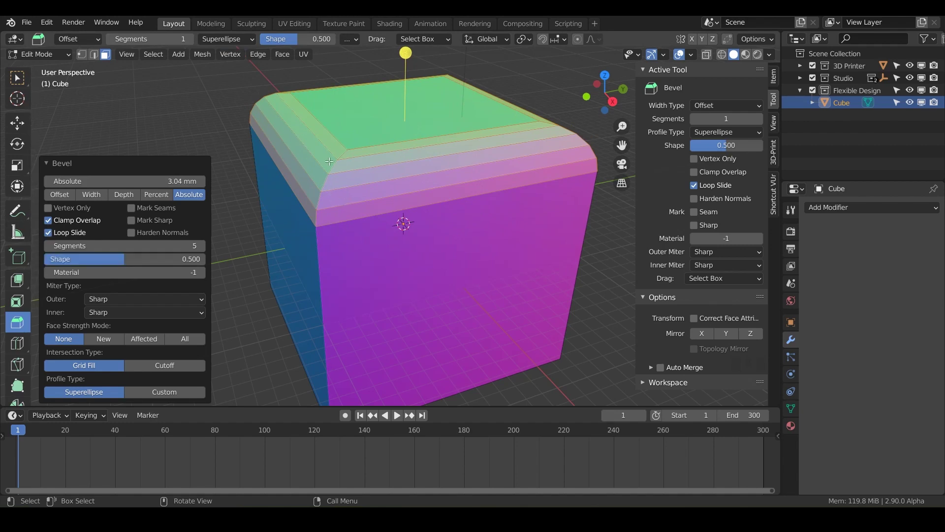
- Select the five bevel strips along the top edge above the cube's blue side face
{"action": "middle_click_drag", "start_coordinate": [316, 142], "coordinate": [351, 133]}
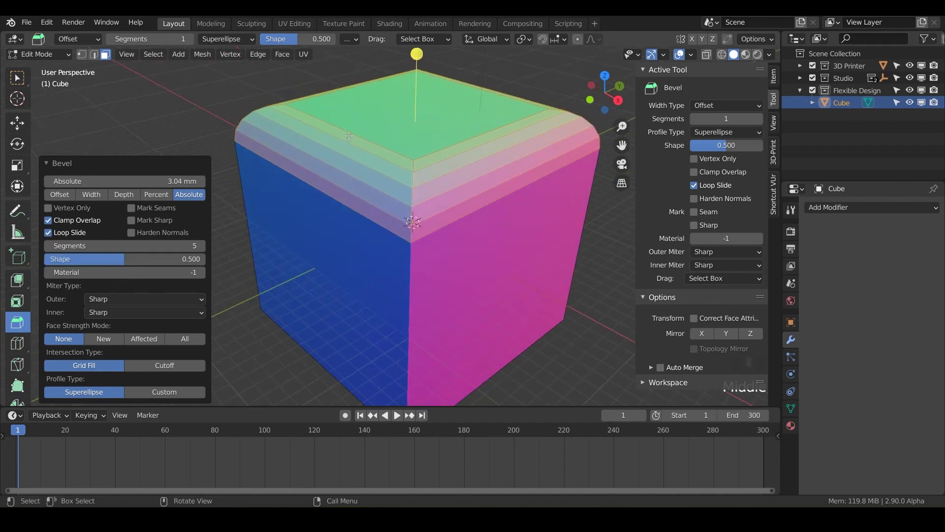
{"action": "left_click_drag", "start_coordinate": [351, 132], "coordinate": [301, 186]}
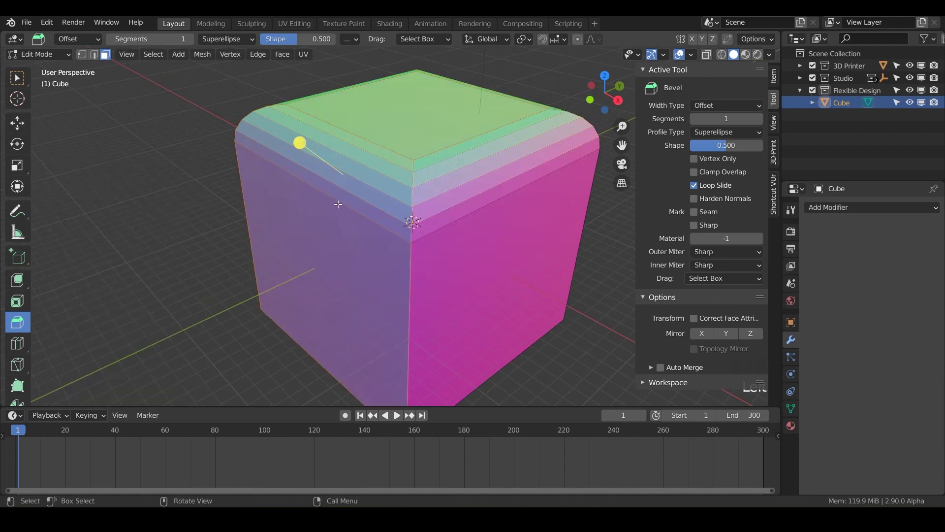
{"action": "left_click", "coordinate": [355, 141]}
{"action": "left_click", "coordinate": [341, 154], "text": "shift"}
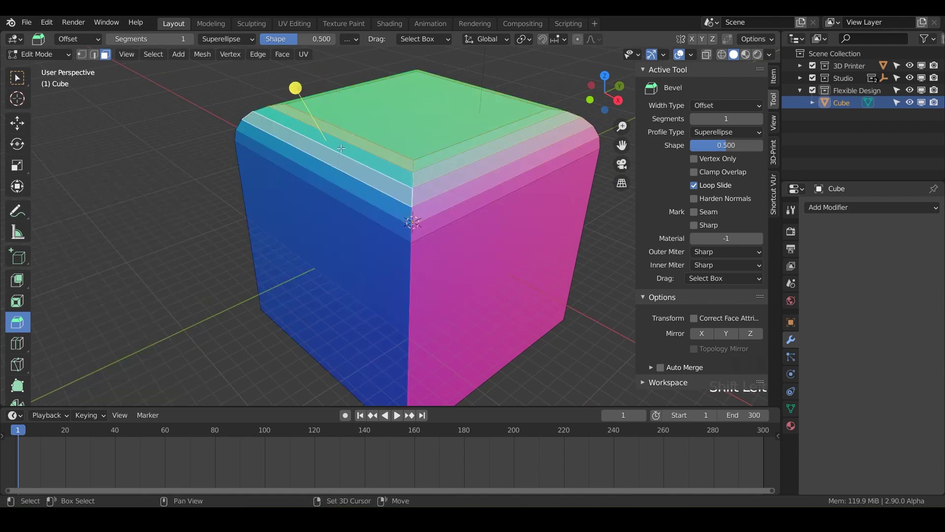
{"action": "left_click", "coordinate": [339, 159], "text": "shift"}
{"action": "left_click", "coordinate": [336, 176], "text": "shift"}
{"action": "left_click", "coordinate": [329, 190], "text": "shift"}
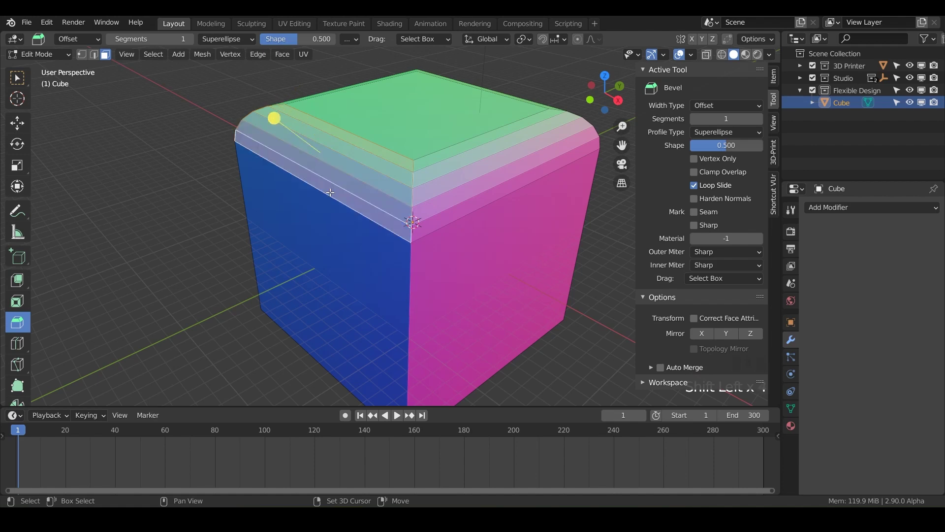
- Bevel the selected strips by an offset of about 0.236 mm
{"action": "middle_click_drag", "start_coordinate": [329, 190], "coordinate": [311, 181]}
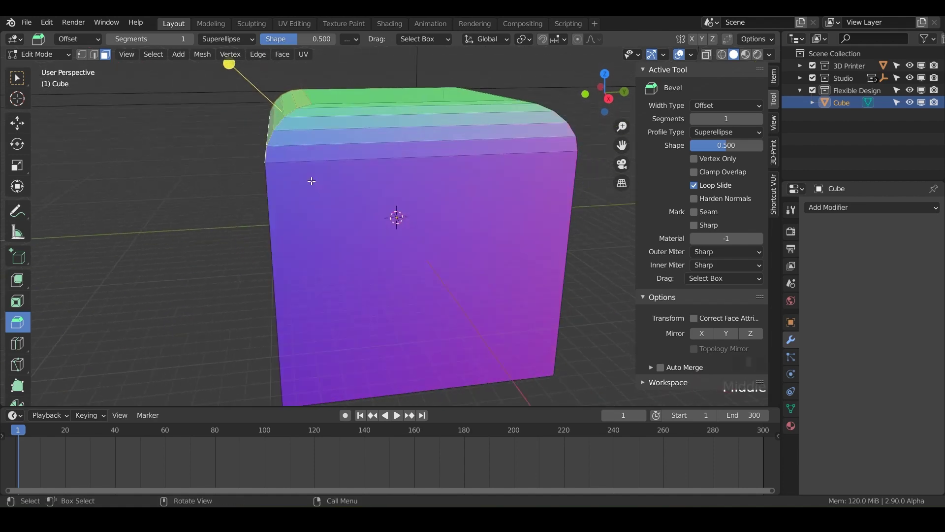
{"action": "key", "text": "KP_3"}
{"action": "scroll", "coordinate": [303, 187], "scroll_direction": "up", "scroll_amount": 2}
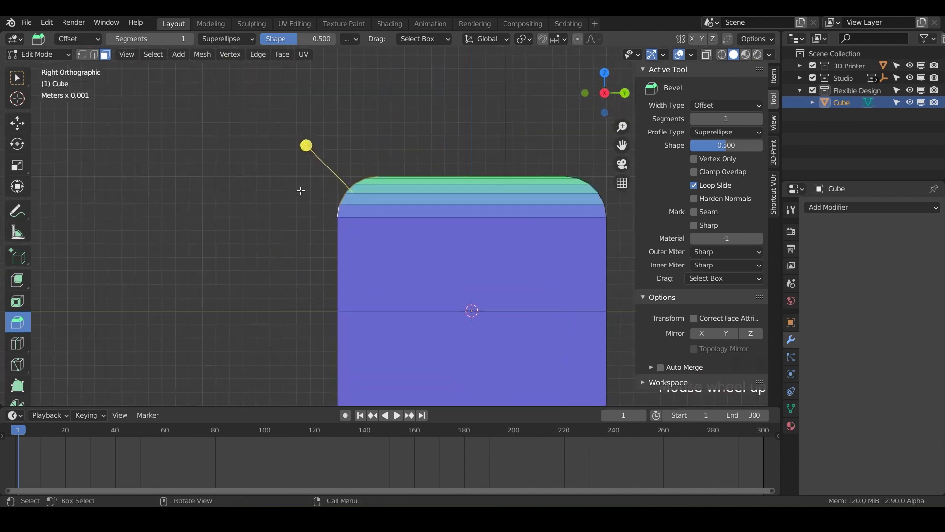
{"action": "middle_click_drag", "start_coordinate": [301, 190], "coordinate": [308, 146]}
{"action": "mouse_move", "coordinate": [308, 146]}
{"action": "left_mouse_down"}
{"action": "mouse_move", "coordinate": [315, 151]}
{"action": "mouse_move", "coordinate": [302, 147]}
{"action": "left_mouse_up"}
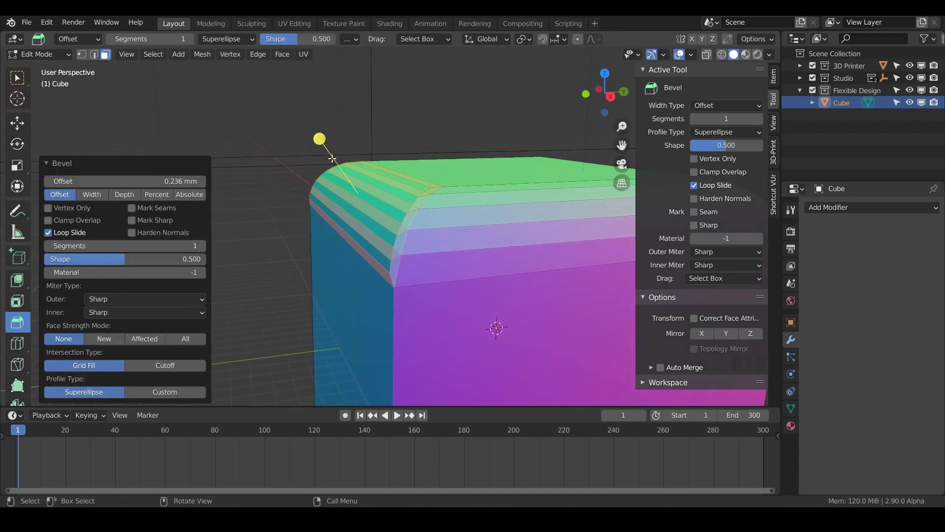
- Compare the 0.236 mm bevel with Loop Slide on and off in a close right side view, leaving it on
{"action": "key", "text": "KP_3"}
{"action": "scroll", "coordinate": [507, 344], "scroll_direction": "up", "scroll_amount": 5}
{"action": "middle_click_drag", "start_coordinate": [424, 276], "coordinate": [479, 326], "text": "shift"}
{"action": "middle_click_drag", "start_coordinate": [424, 124], "coordinate": [426, 147], "text": "shift"}
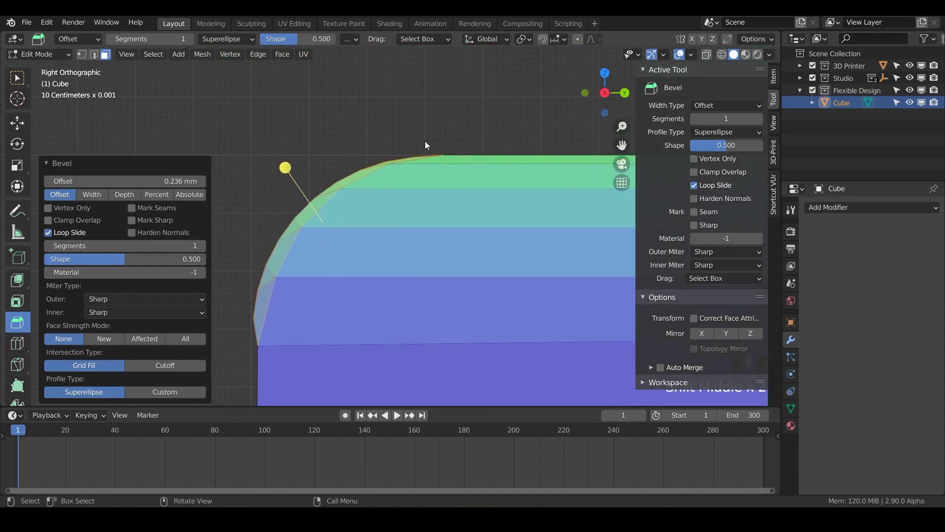
{"action": "left_click", "coordinate": [49, 232]}
{"action": "left_click", "coordinate": [49, 232]}
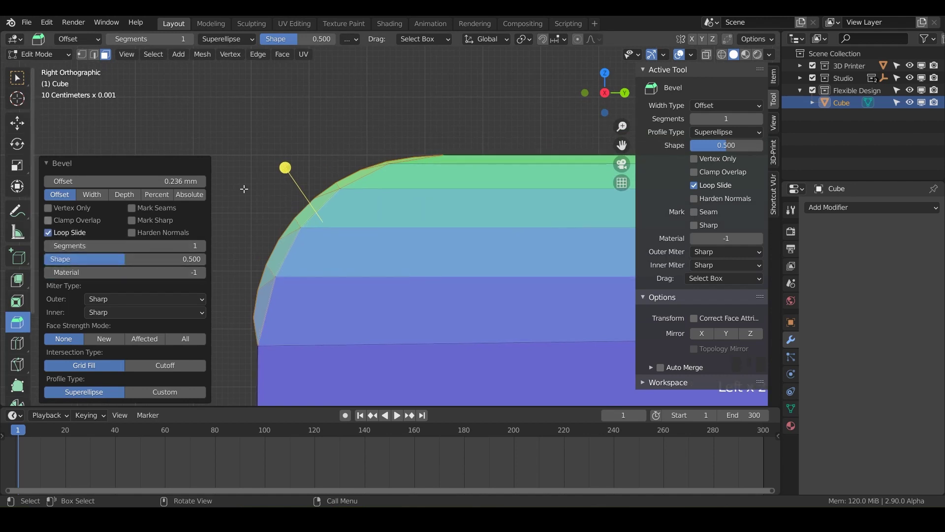
{"action": "scroll", "coordinate": [298, 192], "scroll_direction": "up", "scroll_amount": 2}
{"action": "middle_click_drag", "start_coordinate": [298, 192], "coordinate": [247, 266], "text": "shift"}
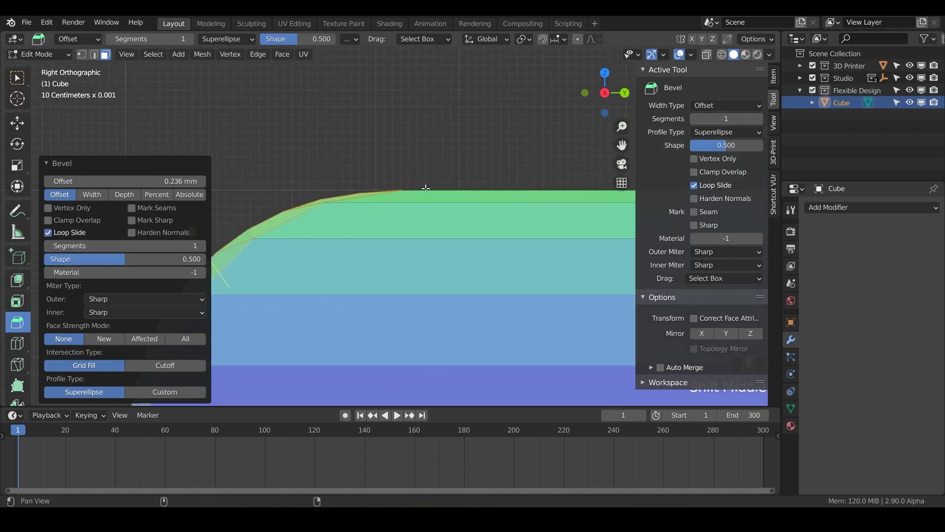
{"action": "middle_click_drag", "start_coordinate": [436, 195], "coordinate": [447, 189], "text": "shift"}
{"action": "left_click", "coordinate": [48, 232]}
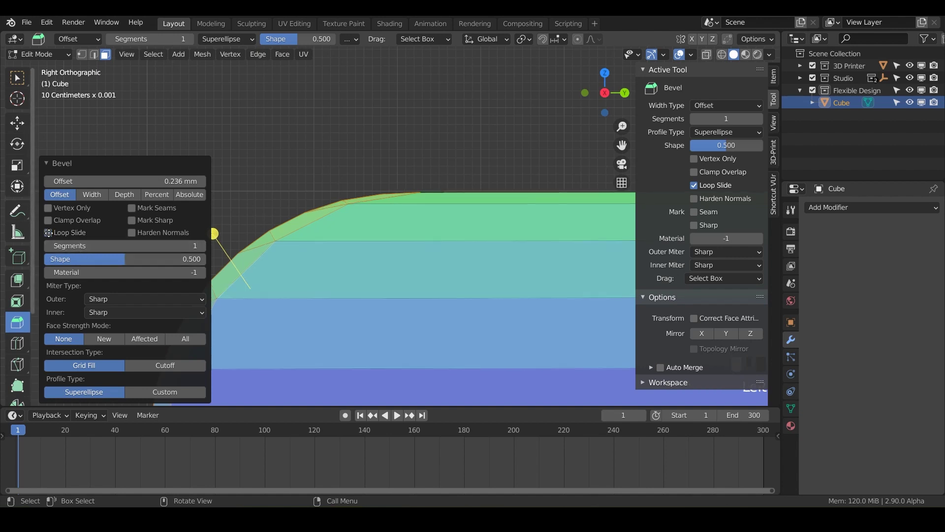
{"action": "left_click", "coordinate": [48, 232]}
{"action": "left_click", "coordinate": [49, 232]}
{"action": "left_click", "coordinate": [48, 232]}
{"action": "left_click", "coordinate": [48, 232]}
{"action": "left_click", "coordinate": [48, 232]}
{"action": "left_click", "coordinate": [48, 232]}
{"action": "left_click", "coordinate": [49, 232]}
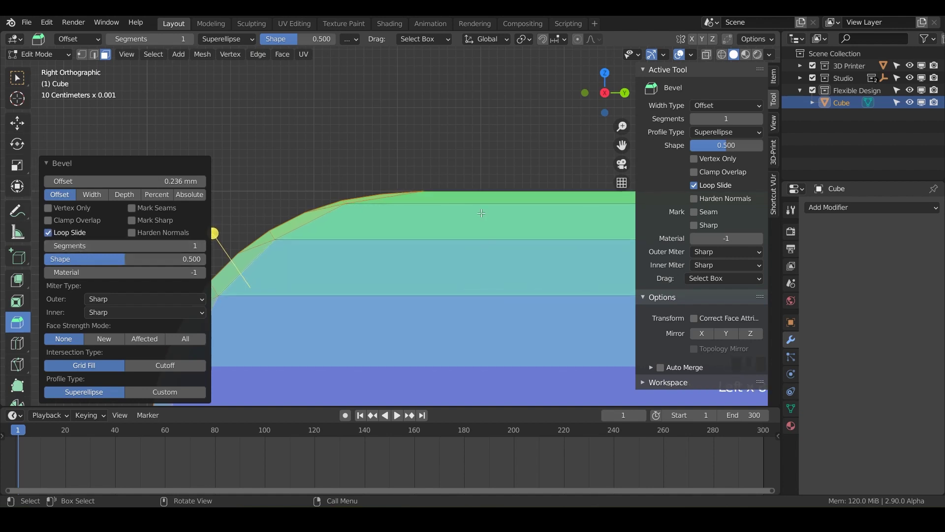
- Compare Loop Slide on and off at the beveled corner in perspective, leaving it off
{"action": "scroll", "coordinate": [395, 232], "scroll_direction": "down", "scroll_amount": 2, "text": "alt+shift"}
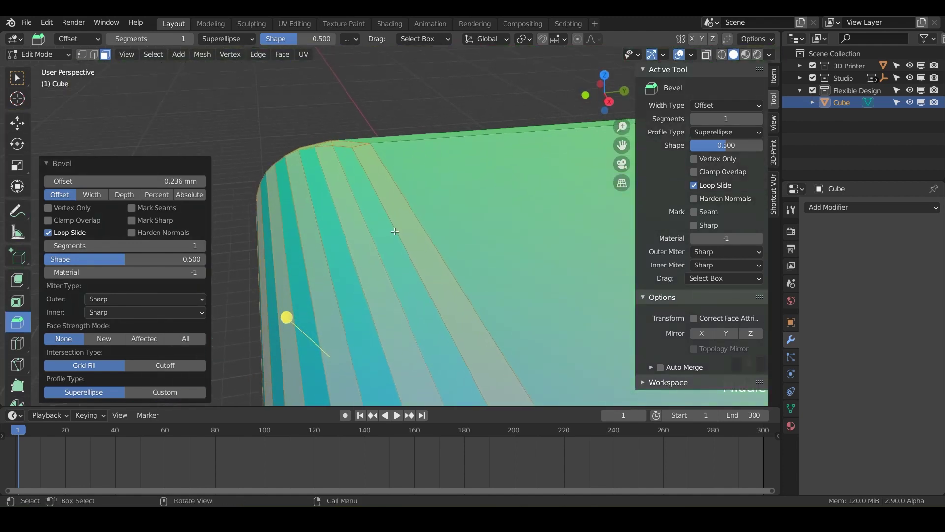
{"action": "middle_click_drag", "start_coordinate": [395, 232], "coordinate": [373, 156], "text": "shift"}
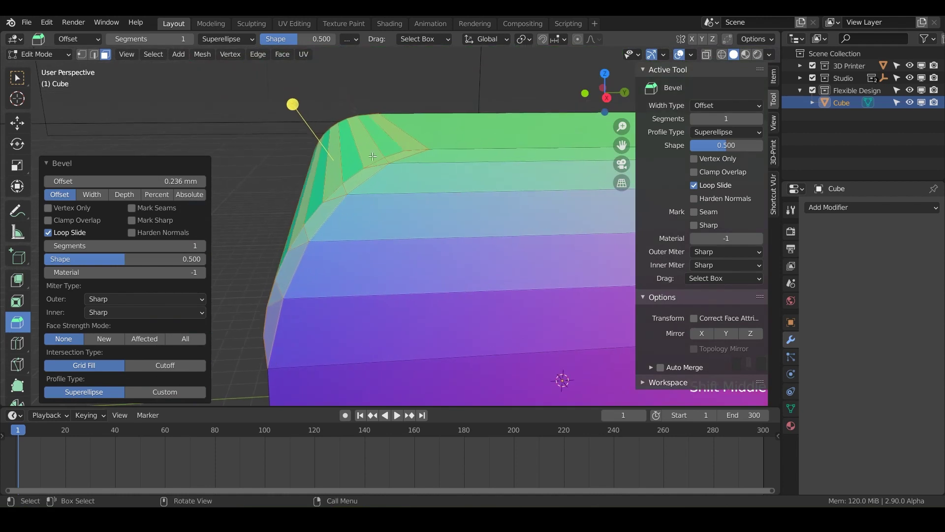
{"action": "left_click", "coordinate": [48, 232]}
{"action": "left_click", "coordinate": [48, 233]}
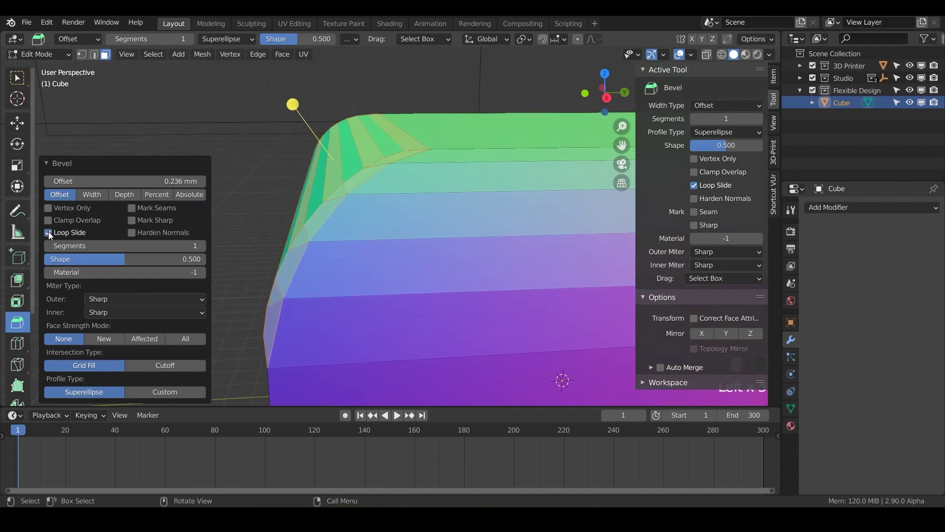
{"action": "left_click", "coordinate": [48, 233]}
{"action": "left_click", "coordinate": [48, 233]}
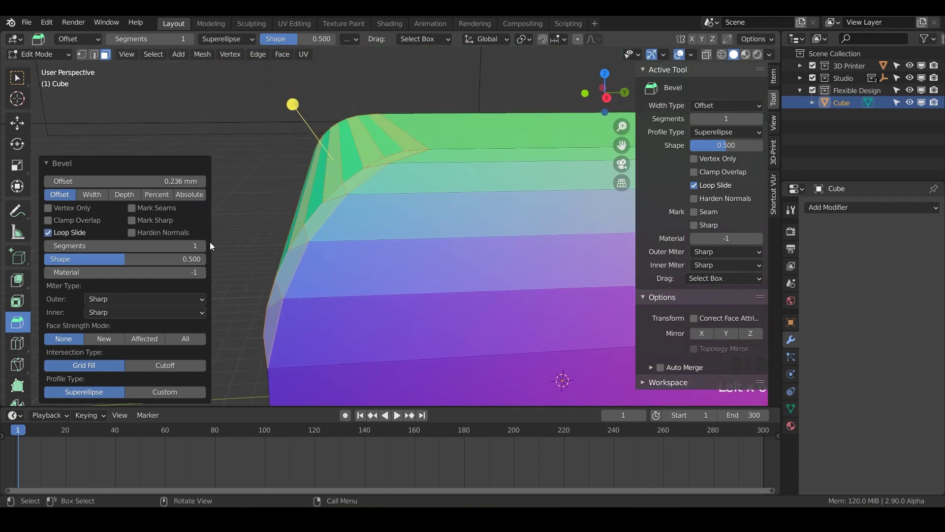
{"action": "left_click", "coordinate": [49, 232]}
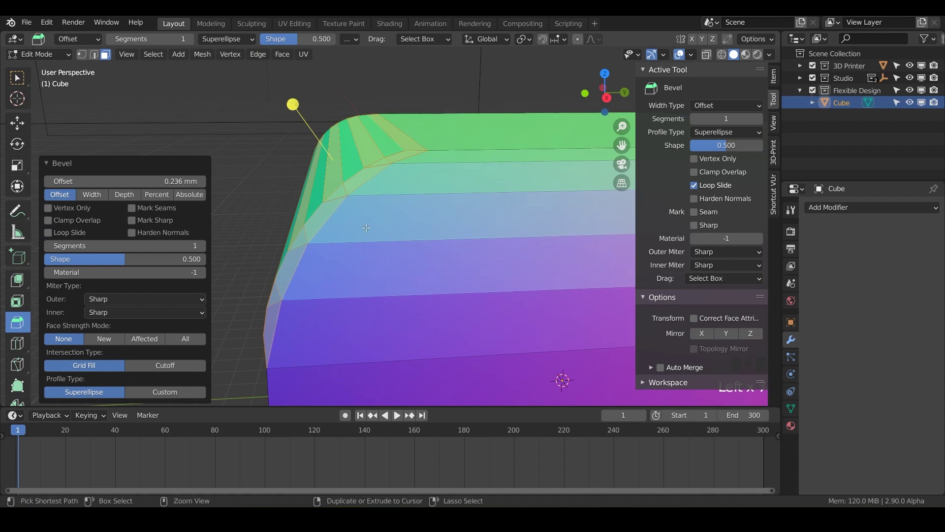
- Undo the strip bevel, the strip selections and the top-face bevel to restore the plain cube
{"action": "key", "text": "ctrl+z"}
{"action": "key", "text": "ctrl+z"}
{"action": "key", "text": "ctrl+z"}
{"action": "key", "text": "ctrl+z"}
{"action": "key", "text": "ctrl+z"}
{"action": "key", "text": "ctrl+z"}
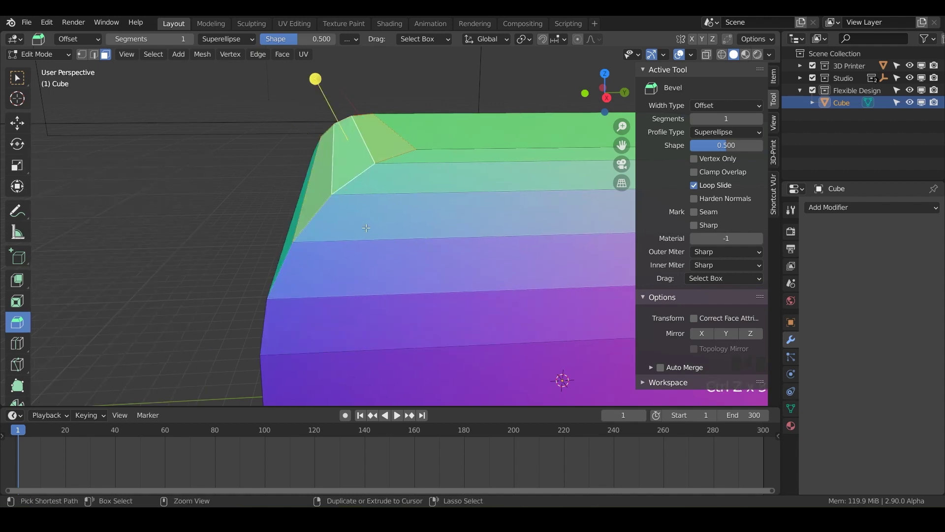
{"action": "key", "text": "ctrl+z"}
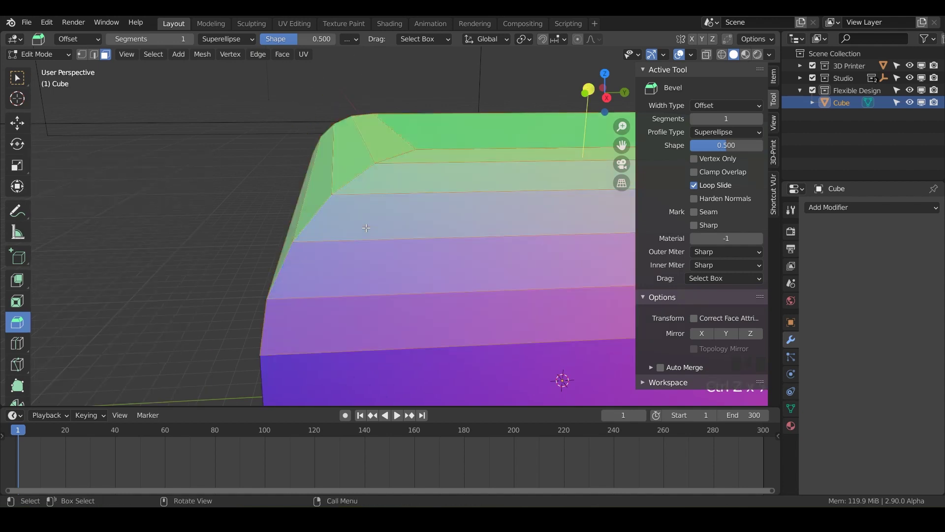
{"action": "middle_click_drag", "start_coordinate": [367, 228], "coordinate": [276, 217]}
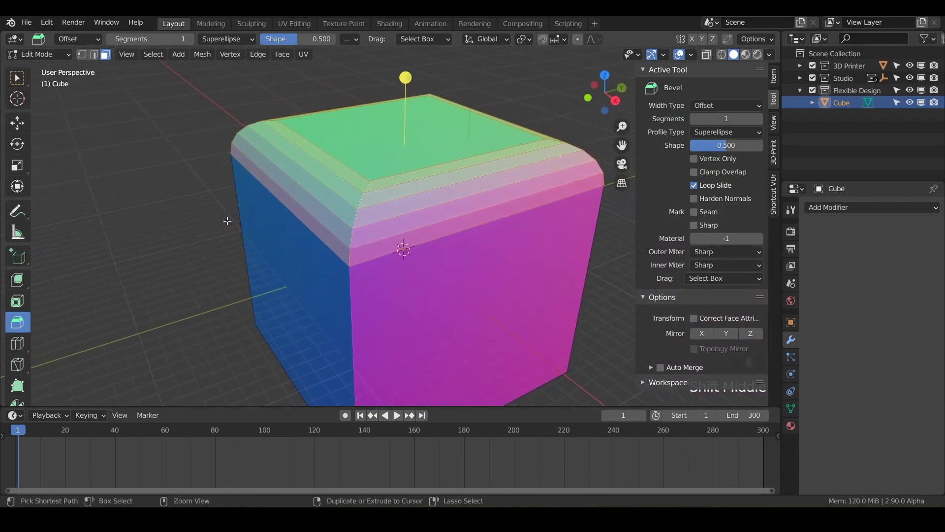
{"action": "key", "text": "ctrl+z"}
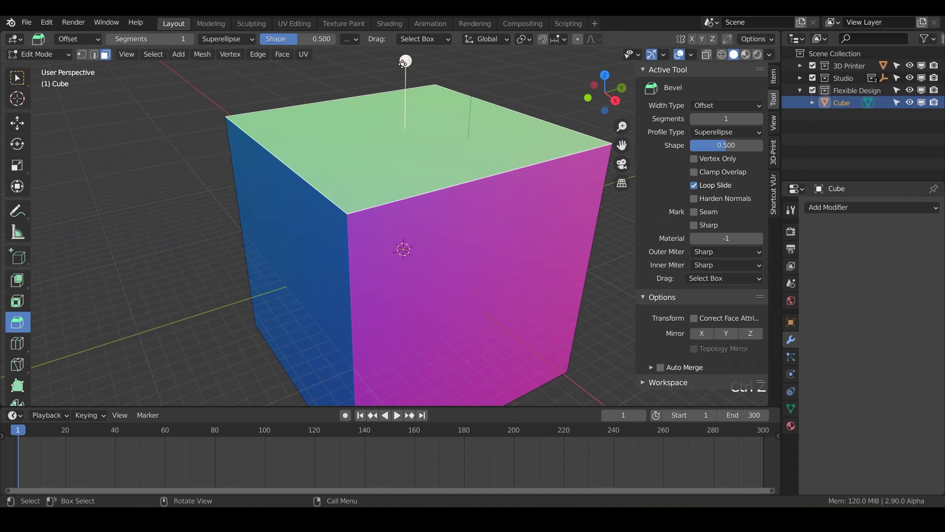
- Bevel the cube's top face using the Width method at 5 mm with 5 segments
{"action": "left_click_drag", "start_coordinate": [405, 61], "coordinate": [405, 87]}
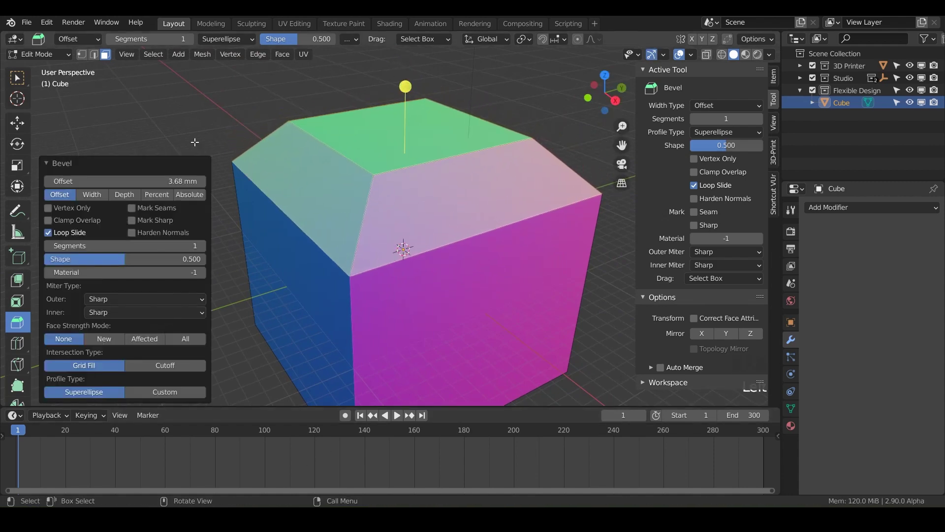
{"action": "double_click", "coordinate": [158, 179]}
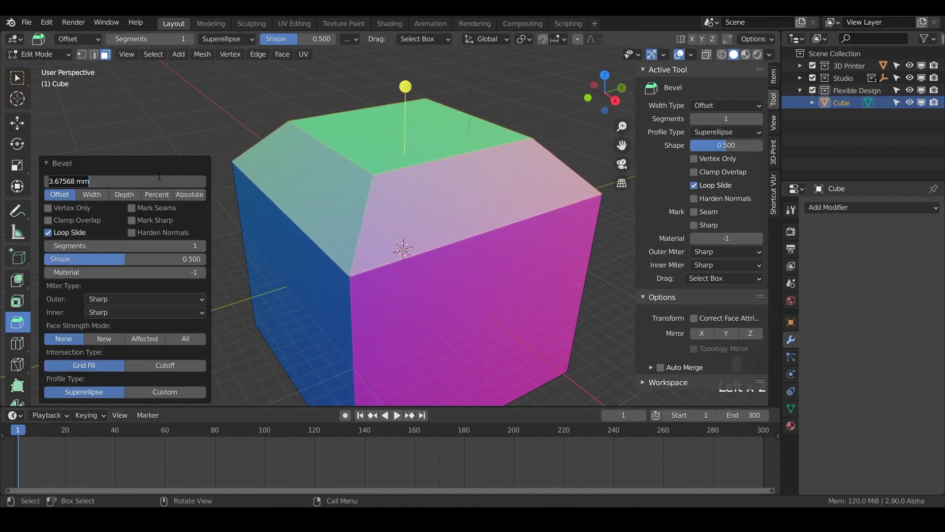
{"action": "type", "text": "5"}
{"action": "left_click", "coordinate": [99, 194]}
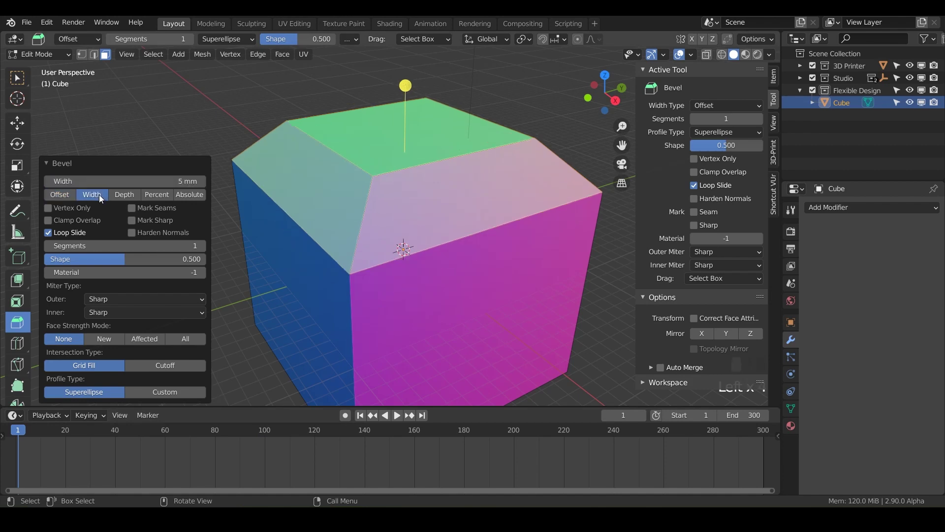
{"action": "left_click", "coordinate": [179, 244]}
{"action": "key", "text": "Return"}
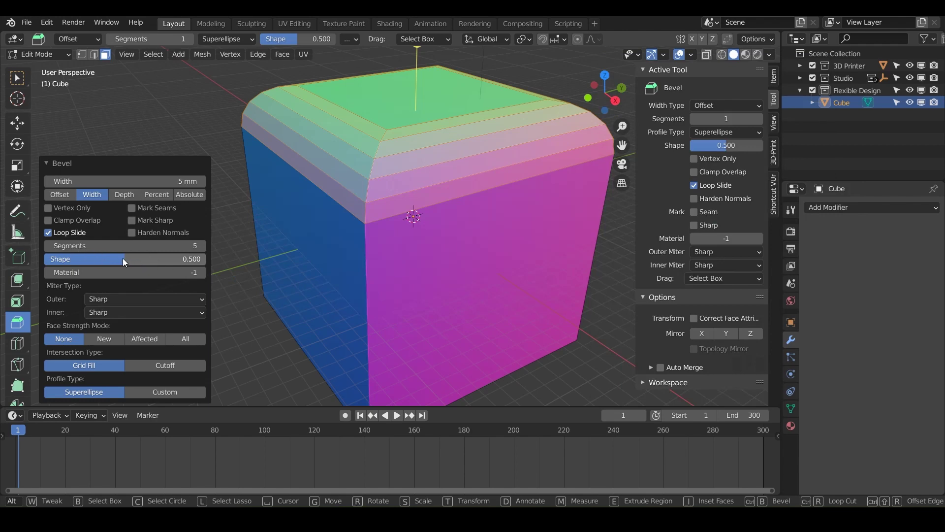
- Try a bevel Shape of 0.533 and set it back to 0.500
{"action": "mouse_move", "coordinate": [123, 262]}
{"action": "left_mouse_down"}
{"action": "mouse_move", "coordinate": [45, 262]}
{"action": "mouse_move", "coordinate": [206, 262]}
{"action": "mouse_move", "coordinate": [45, 262]}
{"action": "mouse_move", "coordinate": [167, 262]}
{"action": "mouse_move", "coordinate": [76, 262]}
{"action": "mouse_move", "coordinate": [132, 259]}
{"action": "left_mouse_up"}
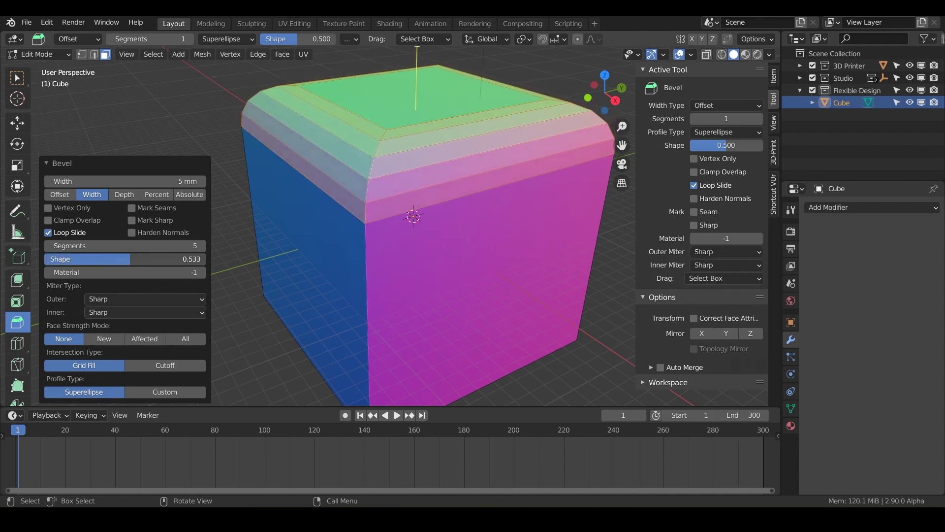
{"action": "left_click", "coordinate": [133, 253]}
{"action": "key", "text": "Return"}
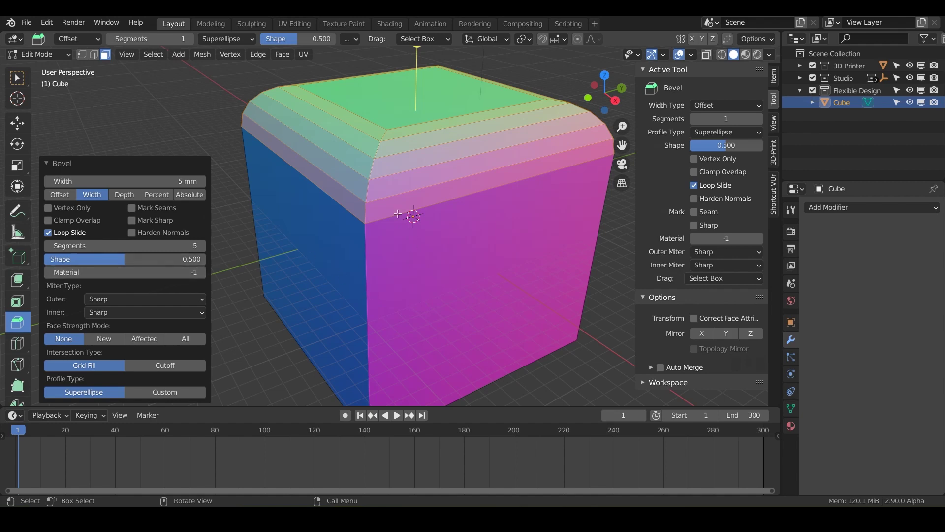
{"action": "middle_click_drag", "start_coordinate": [347, 231], "coordinate": [345, 243]}
{"action": "middle_click_drag", "start_coordinate": [242, 275], "coordinate": [241, 274], "text": "shift"}
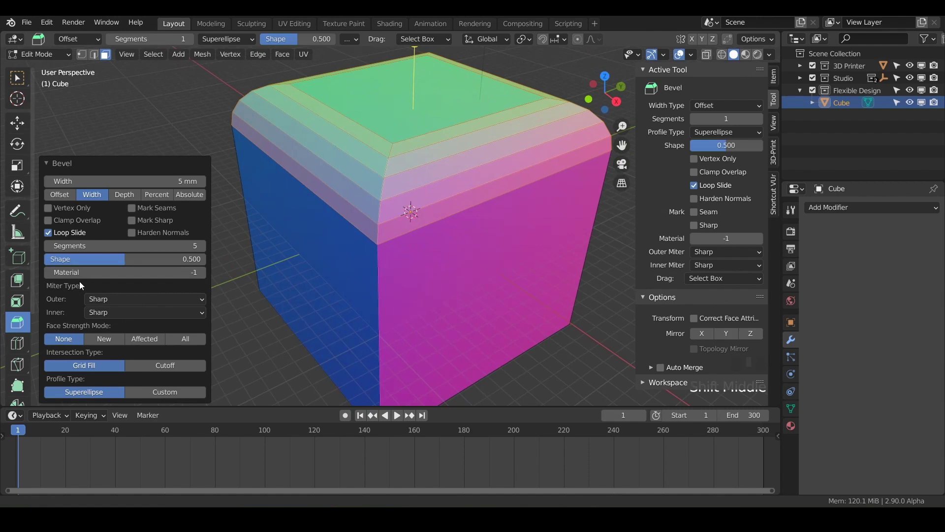
{"action": "middle_click_drag", "start_coordinate": [340, 257], "coordinate": [349, 258]}
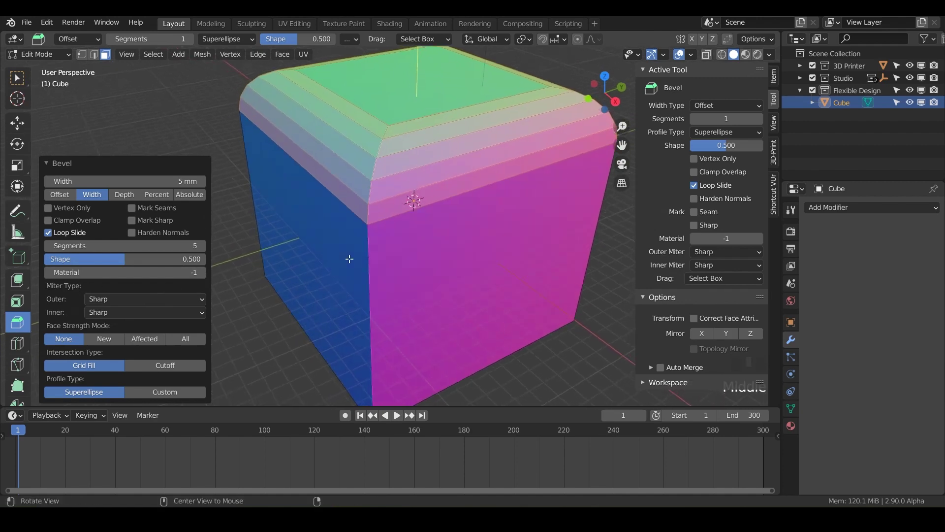
{"action": "scroll", "coordinate": [274, 248], "scroll_direction": "down", "scroll_amount": 3}
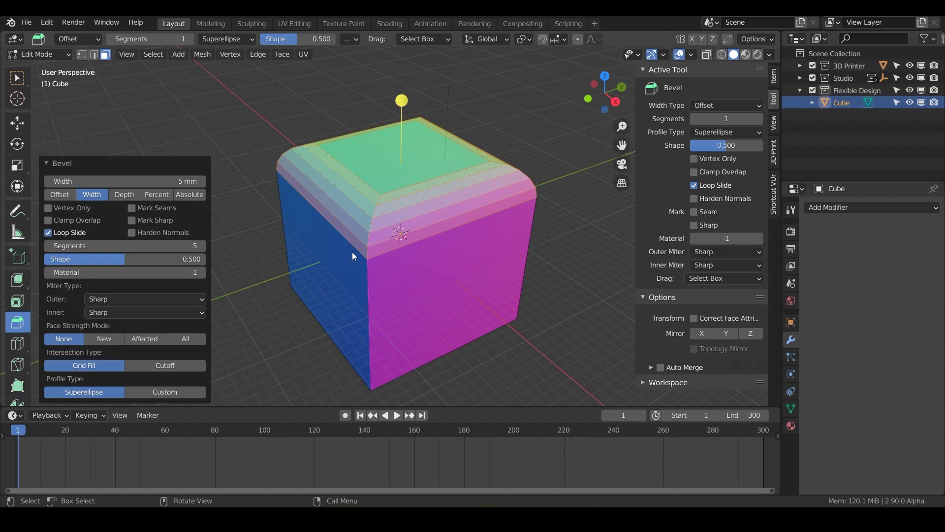
- Undo the top-face bevel to restore the plain cube
{"action": "key", "text": "ctrl+z"}
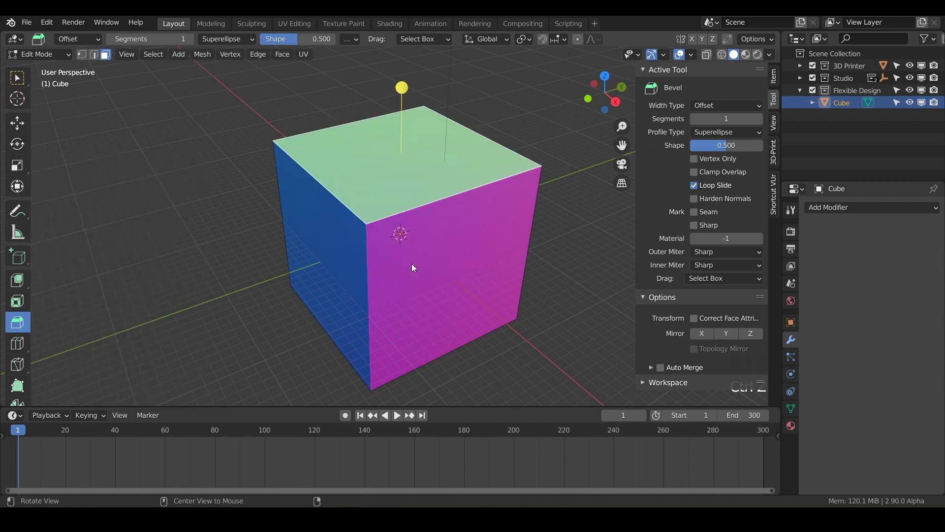
{"action": "mouse_move", "coordinate": [414, 268]}
{"action": "middle_mouse_down"}
{"action": "mouse_move", "coordinate": [382, 266]}
{"action": "mouse_move", "coordinate": [409, 264]}
{"action": "middle_mouse_up"}
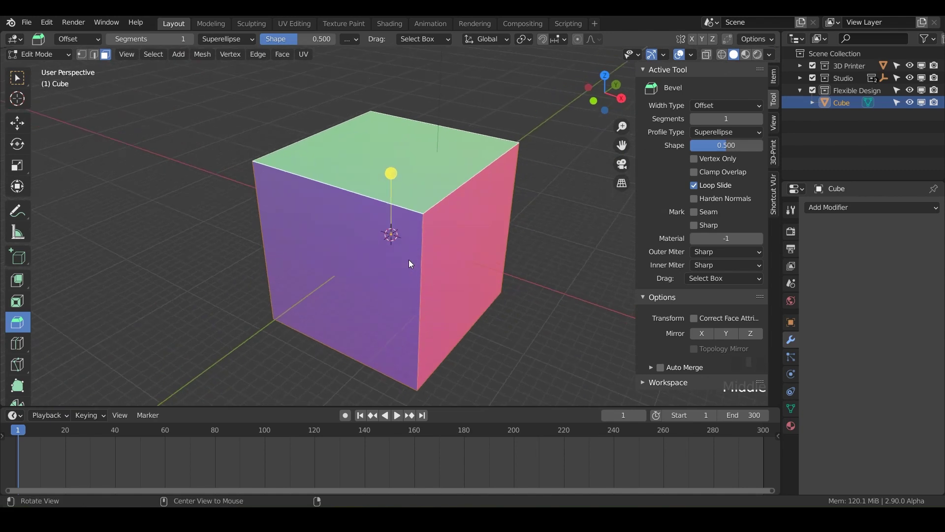
{"action": "left_click", "coordinate": [434, 213]}
- Bevel all edges of the cube with a 5 mm Offset and 5 segments
{"action": "middle_click_drag", "start_coordinate": [484, 279], "coordinate": [426, 309]}
{"action": "middle_click_drag", "start_coordinate": [393, 227], "coordinate": [397, 167], "text": "shift"}
{"action": "left_click_drag", "start_coordinate": [406, 134], "coordinate": [401, 180]}
{"action": "double_click", "coordinate": [119, 182]}
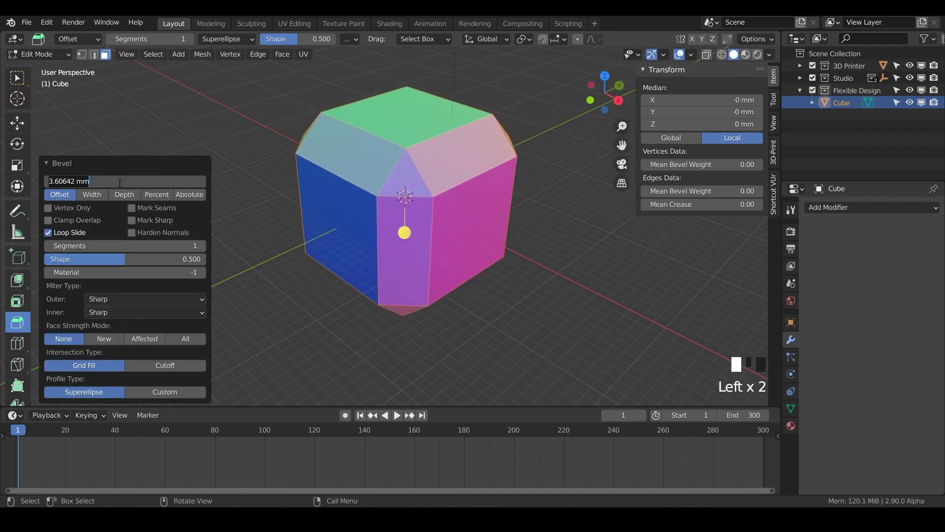
{"action": "type", "text": "5"}
{"action": "key", "text": "Return"}
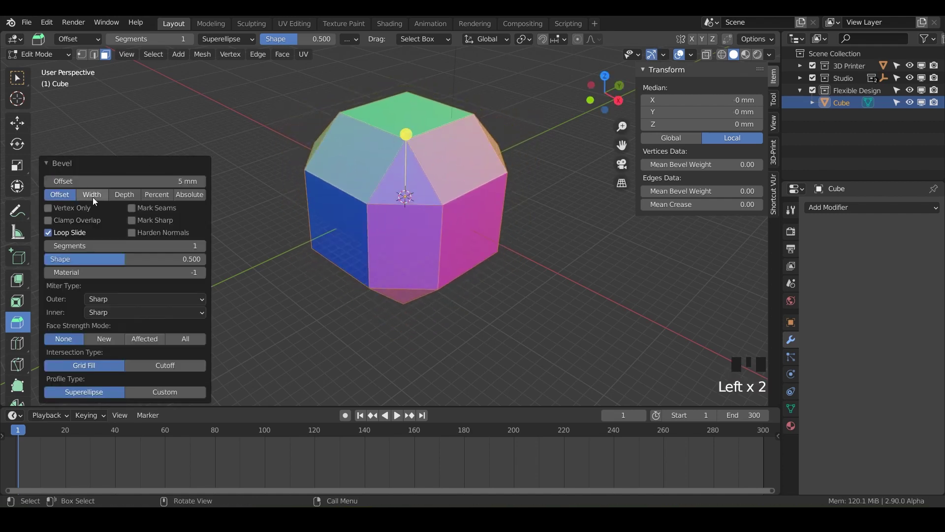
{"action": "left_click", "coordinate": [184, 246]}
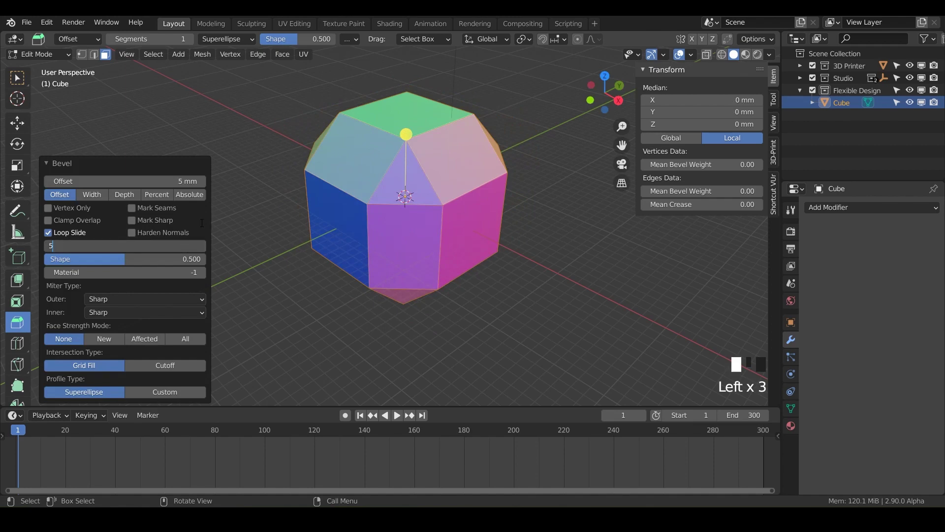
{"action": "type", "text": "5"}
{"action": "key", "text": "Return"}
- Select the six flat square faces on all sides of the rounded cube
{"action": "middle_click_drag", "start_coordinate": [402, 259], "coordinate": [477, 222]}
{"action": "left_click", "coordinate": [469, 234]}
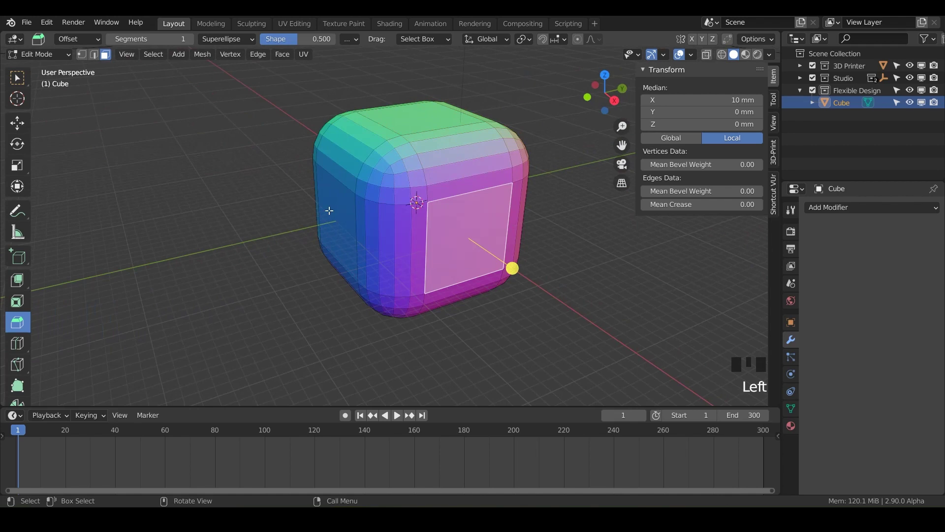
{"action": "middle_click_drag", "start_coordinate": [449, 250], "coordinate": [414, 251]}
{"action": "left_click", "coordinate": [448, 226], "text": "shift"}
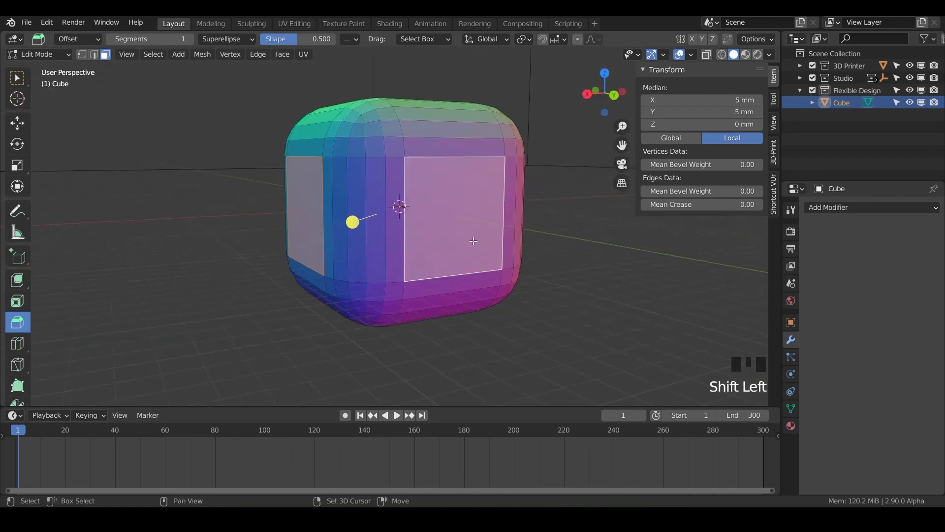
{"action": "middle_click_drag", "start_coordinate": [448, 225], "coordinate": [377, 99]}
{"action": "left_click", "coordinate": [417, 216], "text": "shift"}
{"action": "left_click", "coordinate": [424, 251], "text": "shift"}
{"action": "left_click", "coordinate": [398, 113], "text": "shift"}
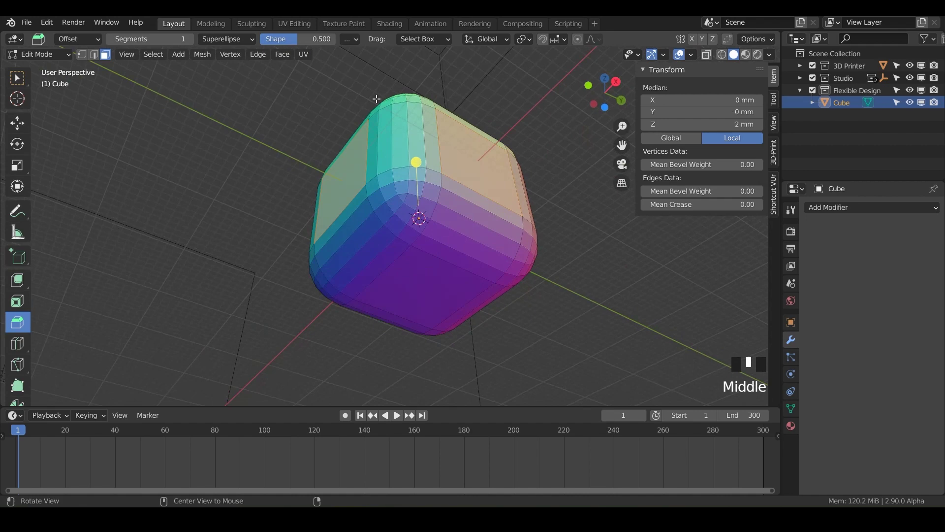
{"action": "left_click", "coordinate": [428, 291], "text": "shift"}
{"action": "middle_click_drag", "start_coordinate": [428, 291], "coordinate": [443, 325]}
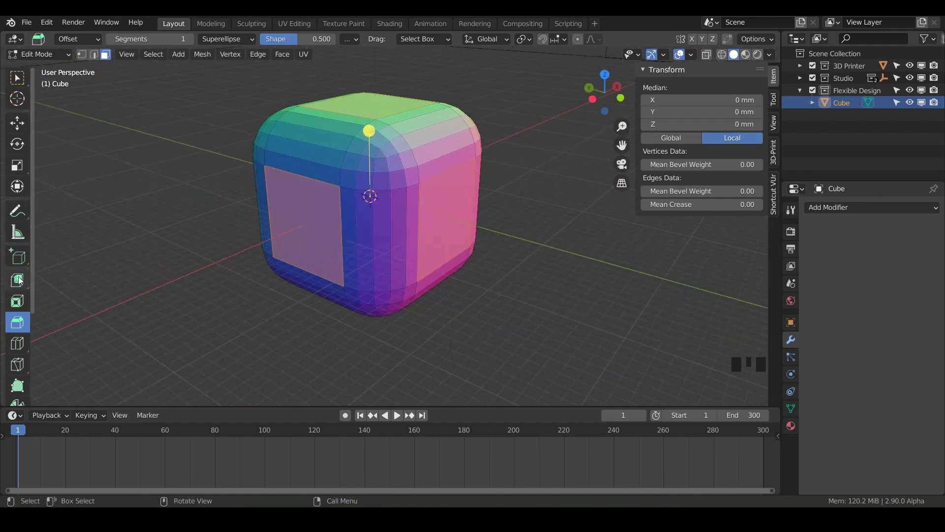
- Extrude the six selected faces individually inward with an offset of 5 mm
{"action": "left_click_drag", "start_coordinate": [20, 281], "coordinate": [85, 356]}
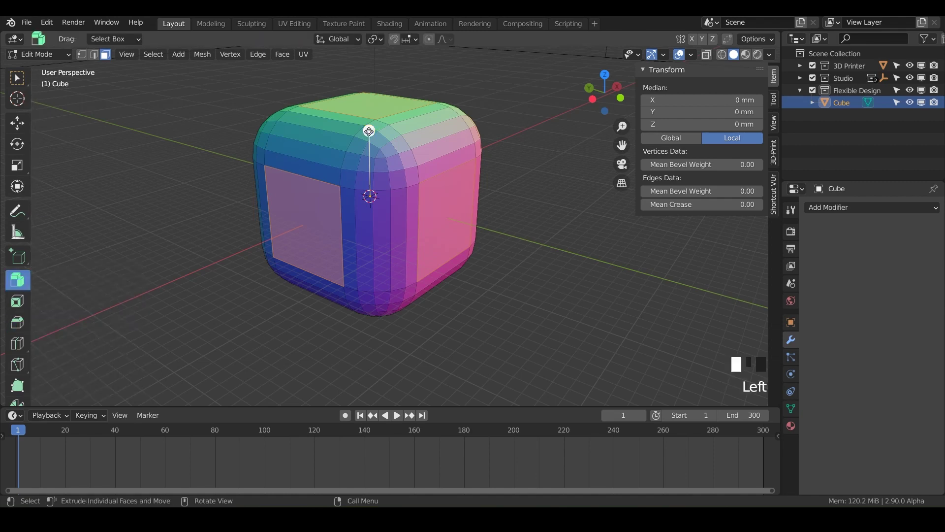
{"action": "left_click_drag", "start_coordinate": [369, 131], "coordinate": [368, 154]}
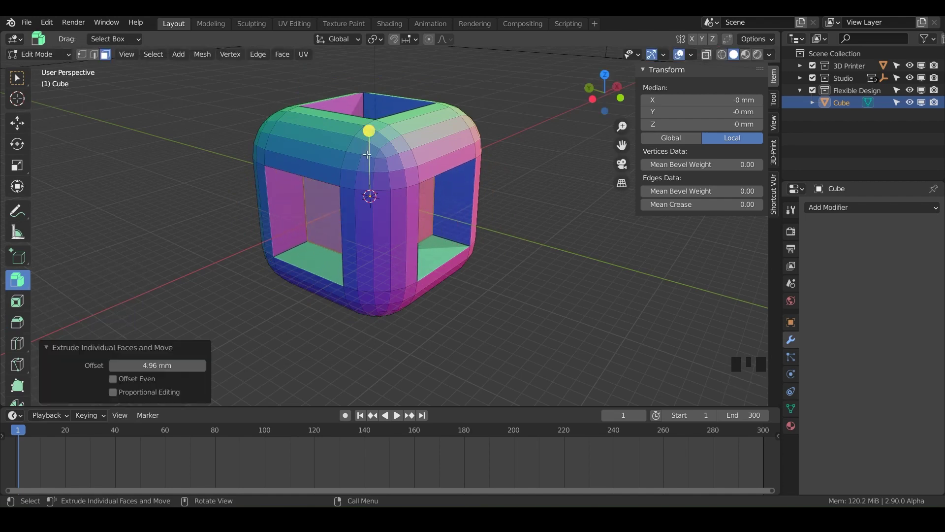
{"action": "left_click", "coordinate": [154, 365]}
{"action": "key", "text": "Return"}
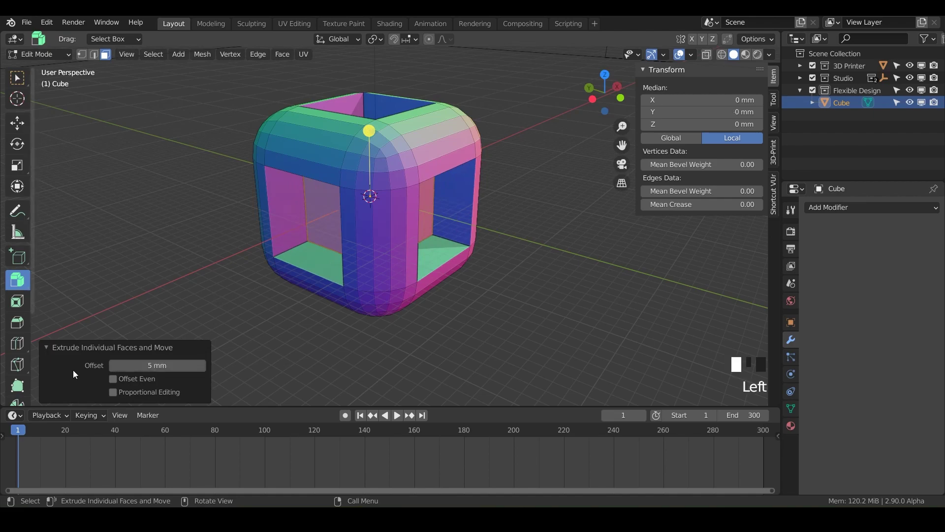
- Inspect the inward extrusions in X-ray display, then undo the extrusion back to the selected flat faces
{"action": "middle_click_drag", "start_coordinate": [305, 222], "coordinate": [323, 258]}
{"action": "scroll", "coordinate": [272, 251], "scroll_direction": "up", "scroll_amount": 4}
{"action": "key", "text": "alt+z"}
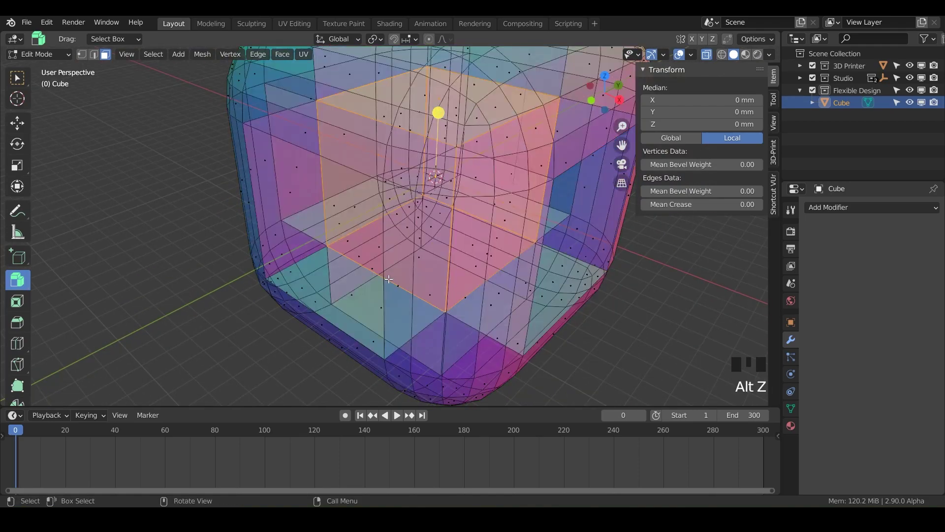
{"action": "middle_click_drag", "start_coordinate": [387, 279], "coordinate": [382, 255]}
{"action": "scroll", "coordinate": [520, 266], "scroll_direction": "up", "scroll_amount": 5}
{"action": "scroll", "coordinate": [418, 286], "scroll_direction": "down", "scroll_amount": 5}
{"action": "key", "text": "ctrl+z"}
{"action": "key", "text": "ctrl+z"}
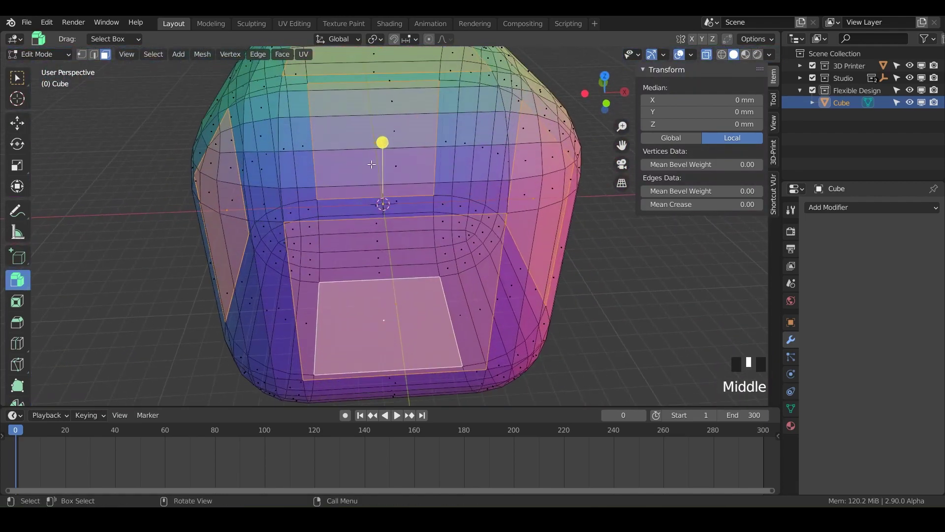
- Extrude the six flat faces individually inward by 4.5 mm and turn off X-ray display
{"action": "left_click_drag", "start_coordinate": [384, 143], "coordinate": [383, 174]}
{"action": "left_click", "coordinate": [150, 365]}
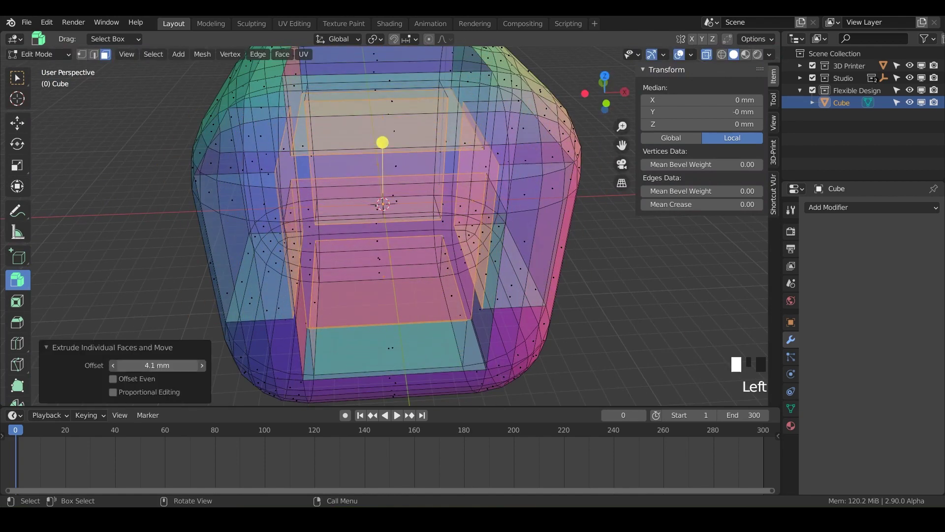
{"action": "type", "text": "4.5"}
{"action": "key", "text": "Return"}
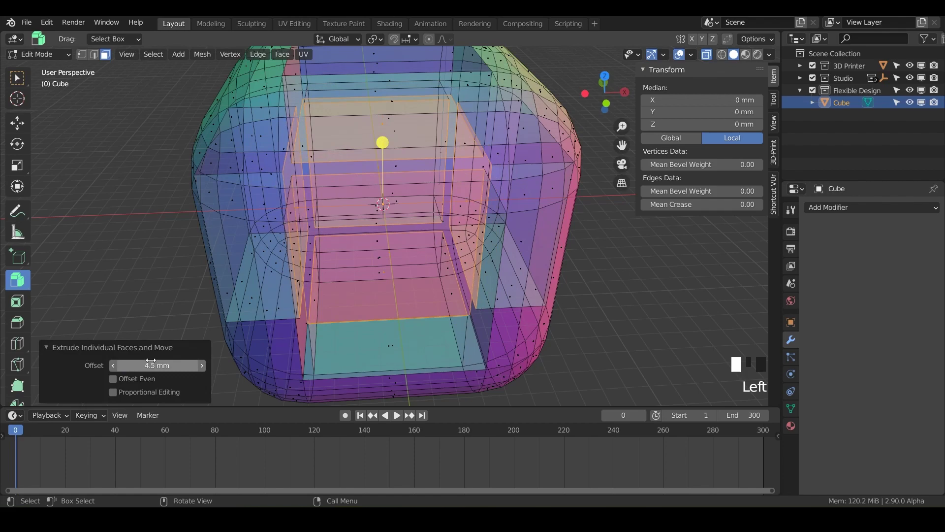
{"action": "scroll", "coordinate": [374, 138], "scroll_direction": "up", "scroll_amount": 3}
{"action": "middle_click_drag", "start_coordinate": [374, 138], "coordinate": [365, 132]}
{"action": "key", "text": "alt+z"}
{"action": "scroll", "coordinate": [317, 206], "scroll_direction": "down", "scroll_amount": 4}
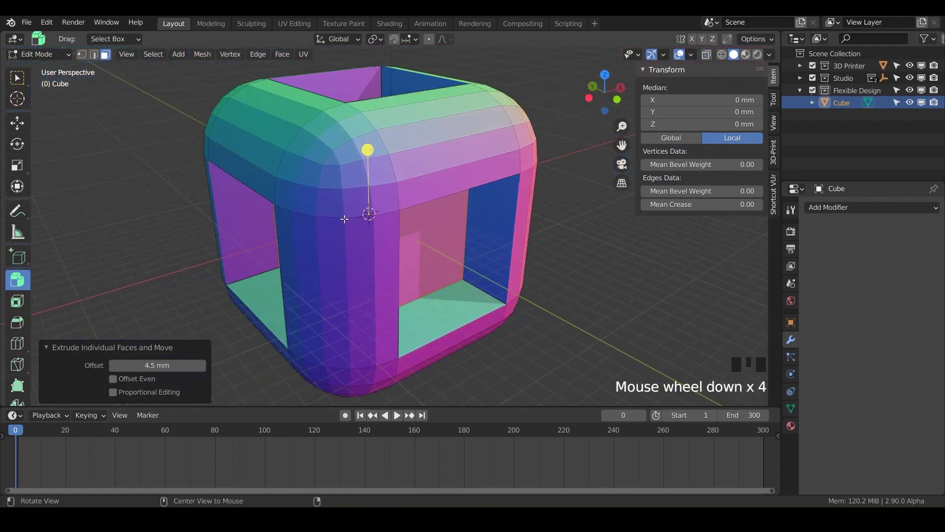
- Select the four inner side walls of the recess on the cube's negative X side
{"action": "middle_click_drag", "start_coordinate": [344, 218], "coordinate": [490, 164]}
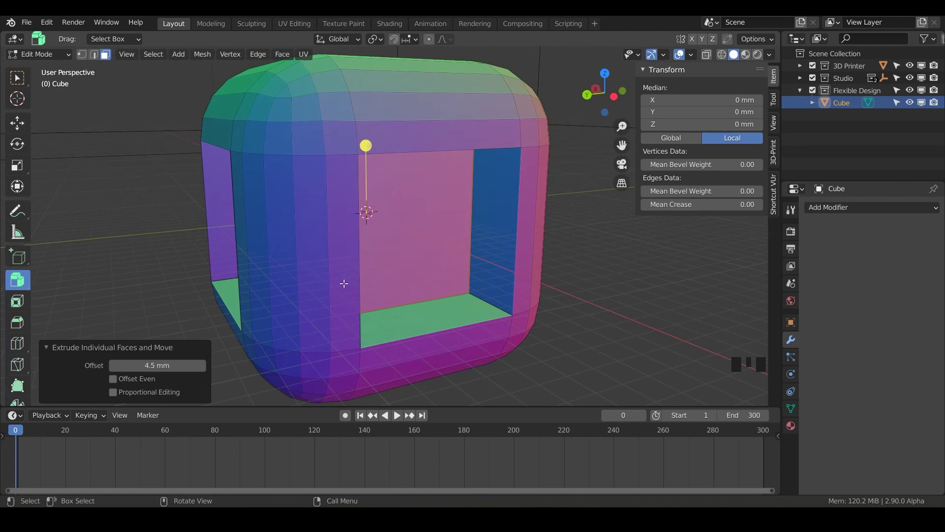
{"action": "double_click", "coordinate": [490, 303]}
{"action": "middle_click_drag", "start_coordinate": [497, 307], "coordinate": [462, 268]}
{"action": "middle_click_drag", "start_coordinate": [423, 240], "coordinate": [262, 158]}
{"action": "middle_click_drag", "start_coordinate": [302, 321], "coordinate": [325, 328]}
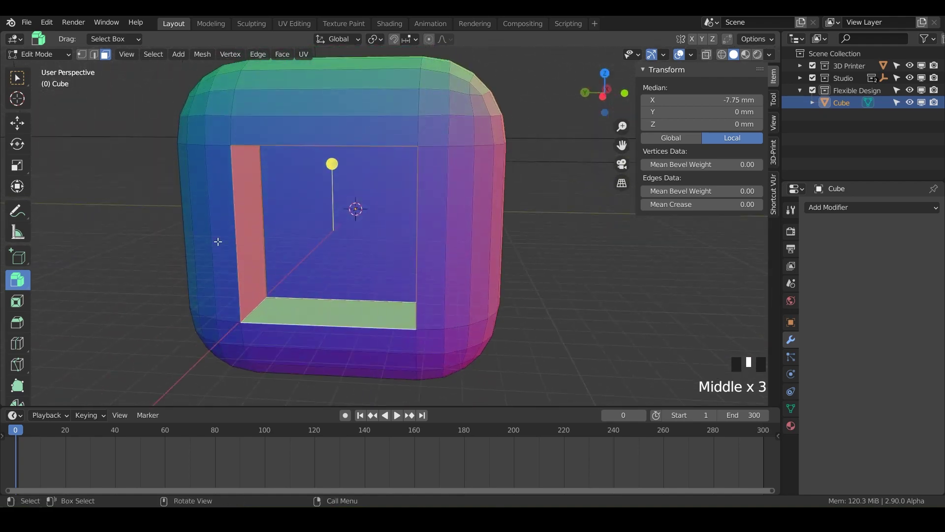
- Bevel the selected recess walls with an Offset of 0.75 mm
{"action": "left_click", "coordinate": [19, 323]}
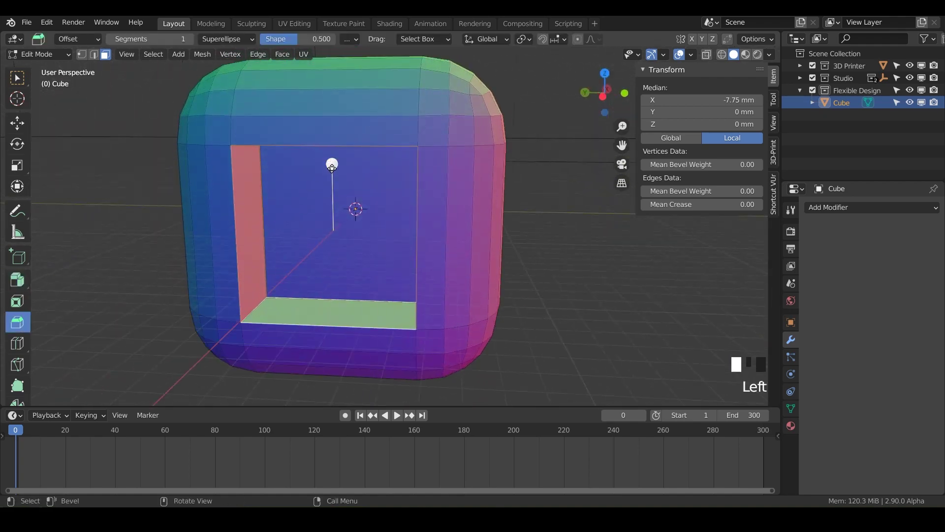
{"action": "left_click_drag", "start_coordinate": [332, 164], "coordinate": [322, 152]}
{"action": "left_click", "coordinate": [113, 182]}
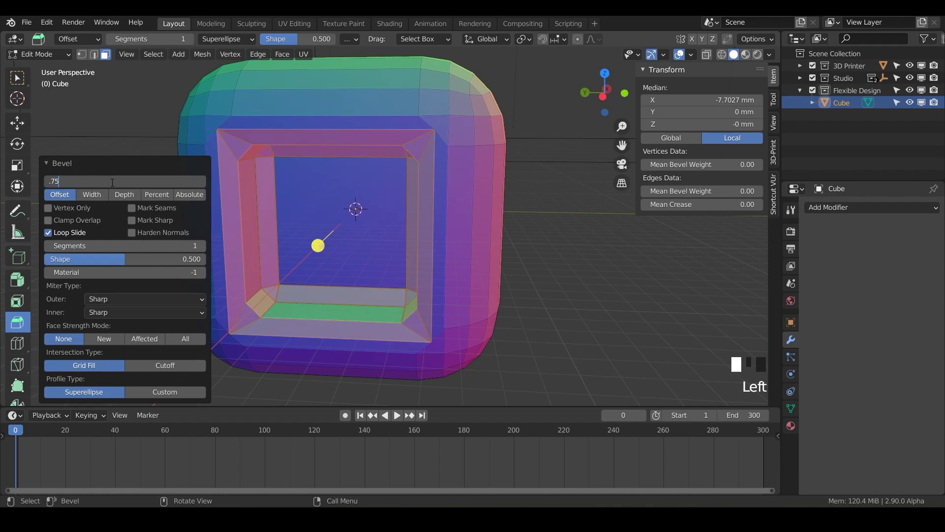
{"action": "key", "text": "Return"}
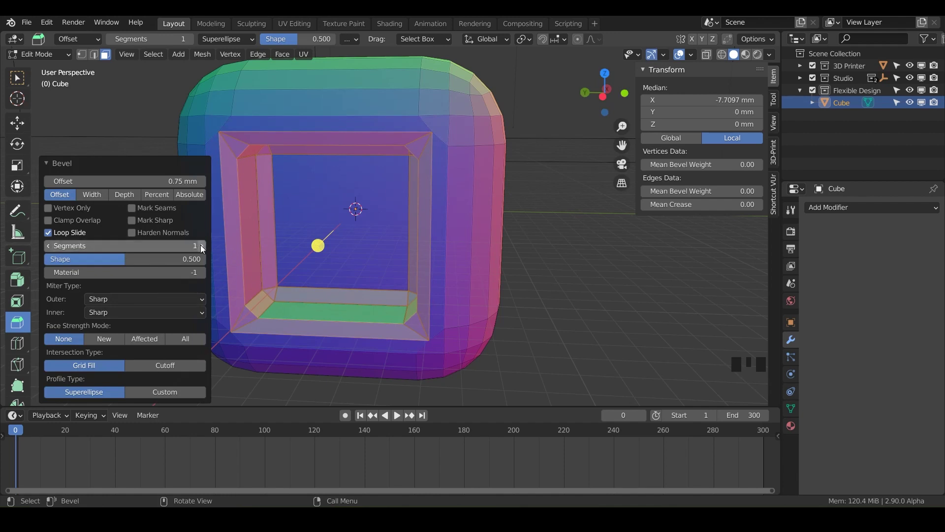
- Set the recess bevel's Offset to 1 mm and its segments to 6
{"action": "left_click", "coordinate": [175, 183]}
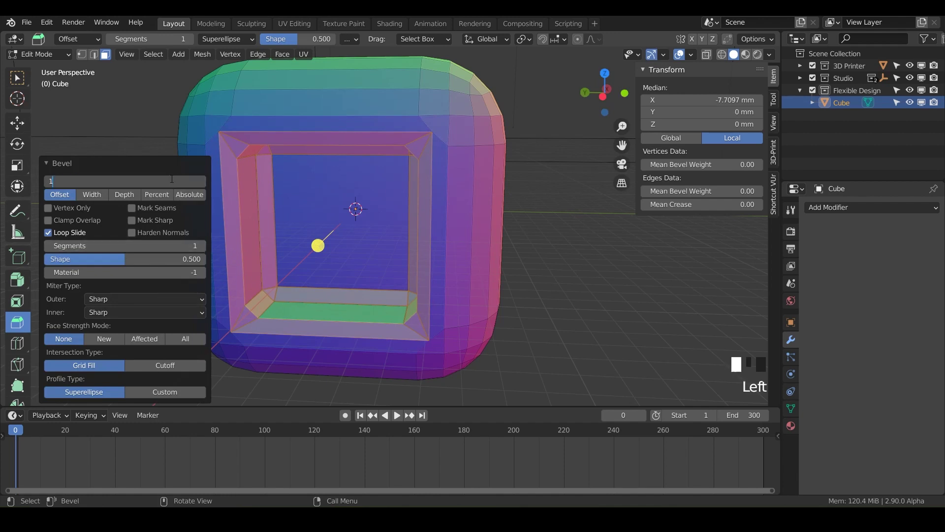
{"action": "key", "text": "Return"}
{"action": "left_click", "coordinate": [150, 246]}
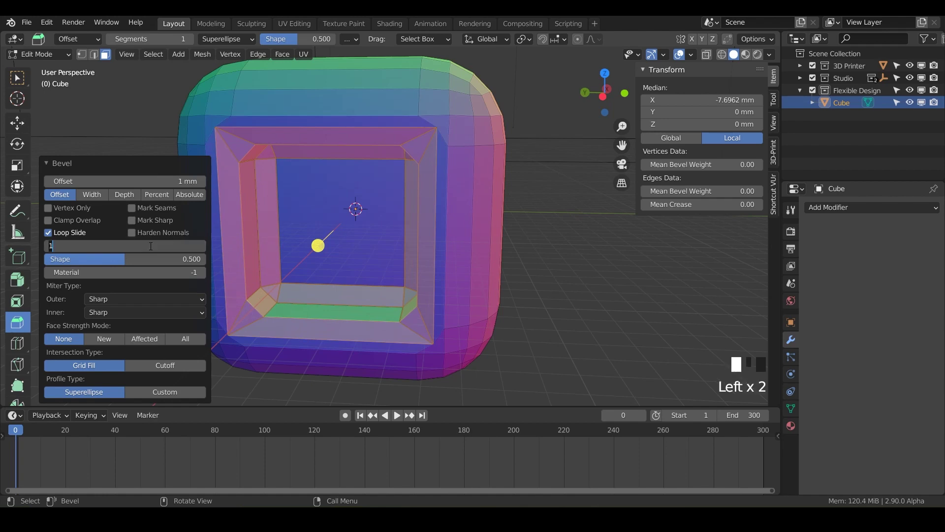
{"action": "key", "text": "Return"}
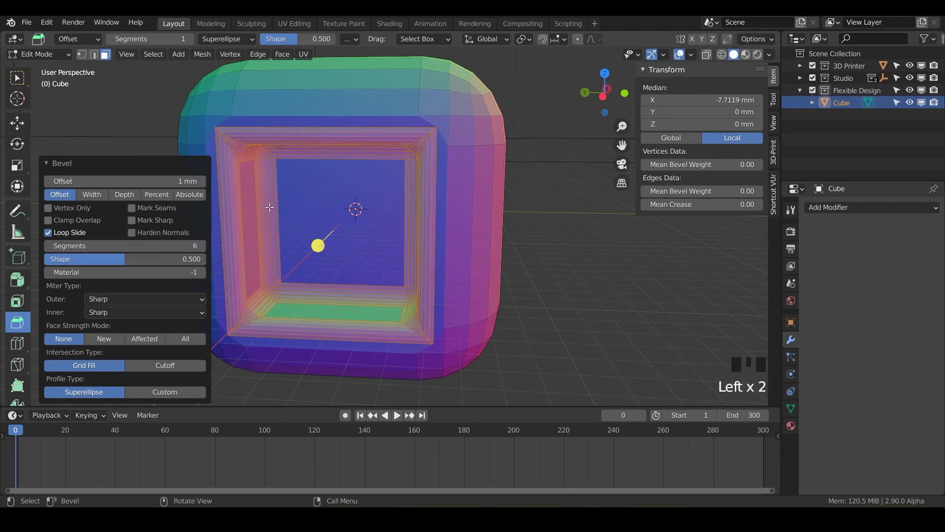
- Set the recess bevel's Outer Miter to Patch and view its effect on the recess's outer corner
{"action": "middle_click_drag", "start_coordinate": [274, 207], "coordinate": [390, 197]}
{"action": "scroll", "coordinate": [281, 207], "scroll_direction": "up", "scroll_amount": 3}
{"action": "middle_click_drag", "start_coordinate": [455, 154], "coordinate": [507, 150]}
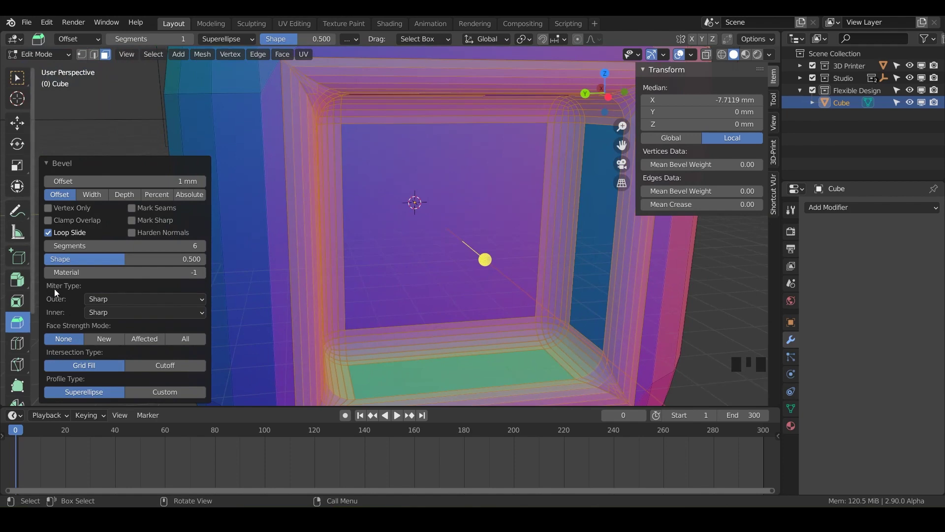
{"action": "middle_click_drag", "start_coordinate": [292, 221], "coordinate": [460, 138], "text": "shift"}
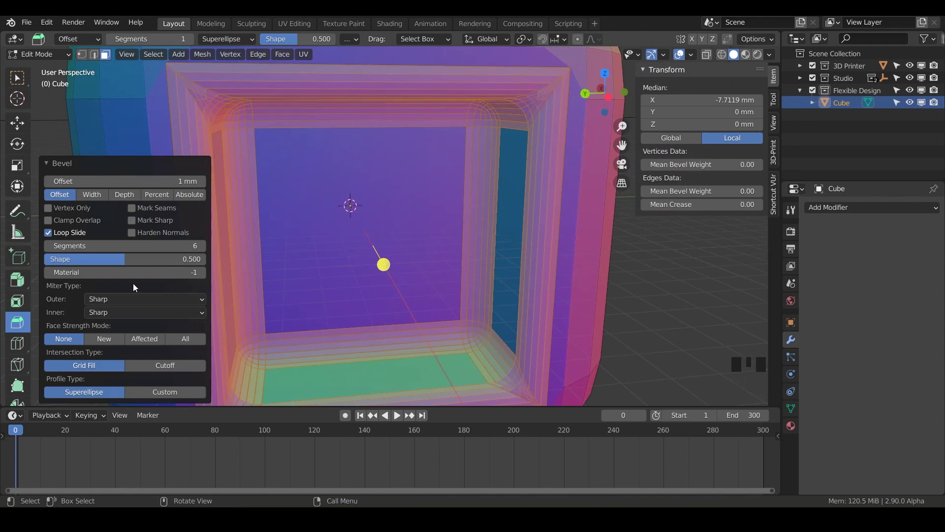
{"action": "middle_click_drag", "start_coordinate": [405, 287], "coordinate": [453, 275], "text": "shift"}
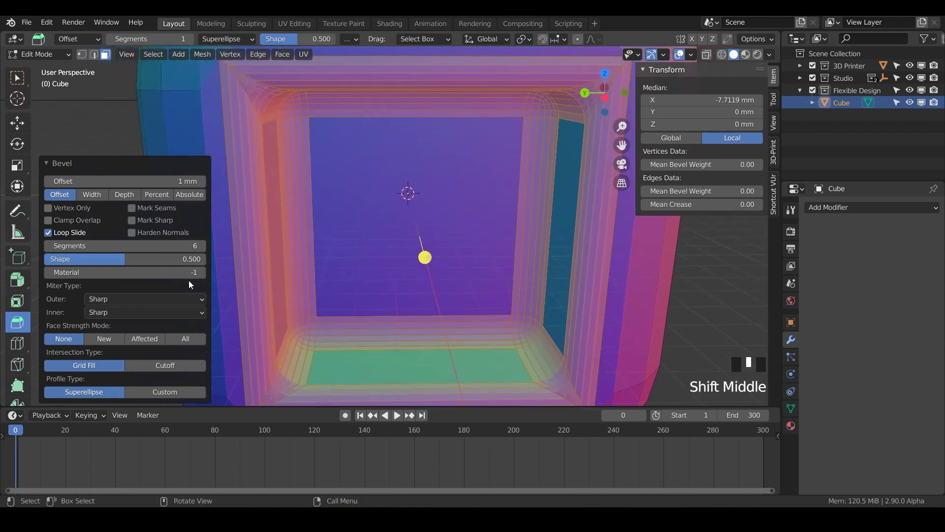
{"action": "left_click", "coordinate": [119, 297]}
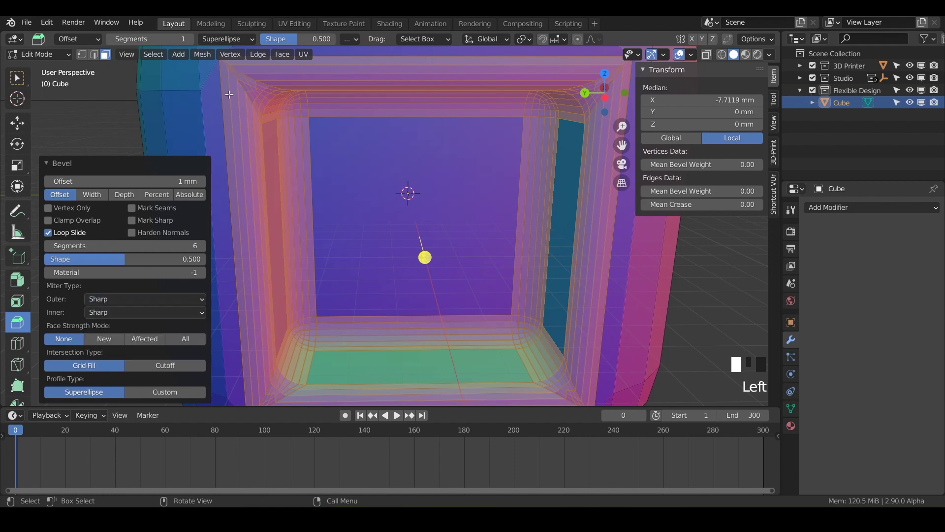
{"action": "middle_click_drag", "start_coordinate": [229, 94], "coordinate": [275, 158], "text": "shift"}
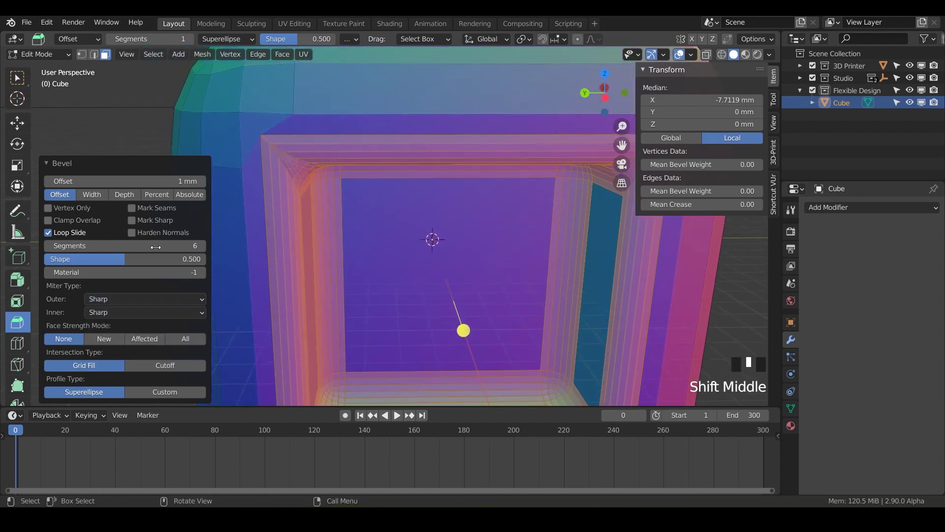
{"action": "left_click", "coordinate": [119, 296]}
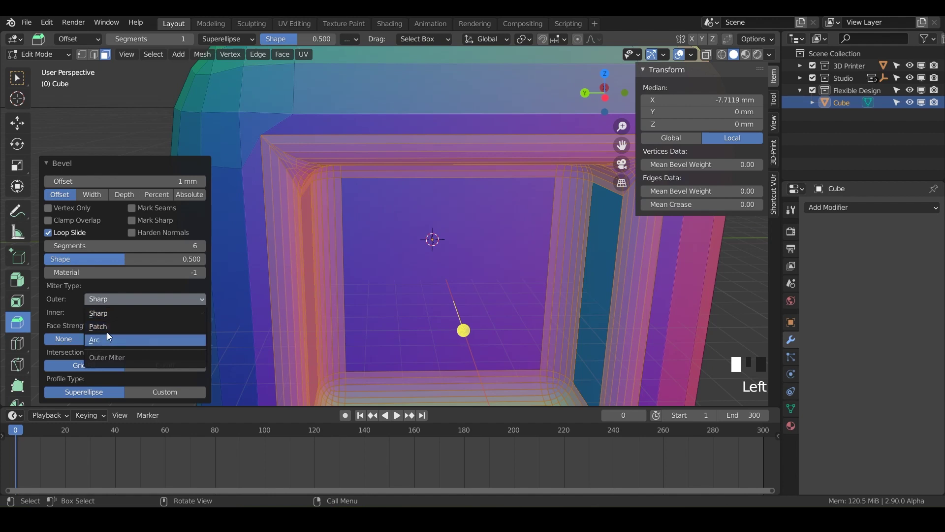
{"action": "left_click", "coordinate": [108, 327]}
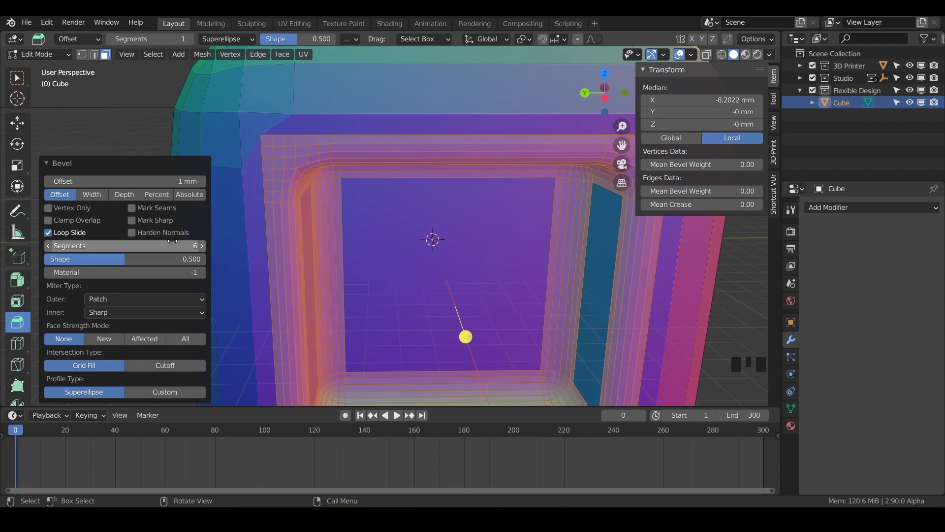
- Try the Arc type for the Outer Miter and set it back to Sharp
{"action": "left_click", "coordinate": [141, 296]}
{"action": "left_click", "coordinate": [139, 297]}
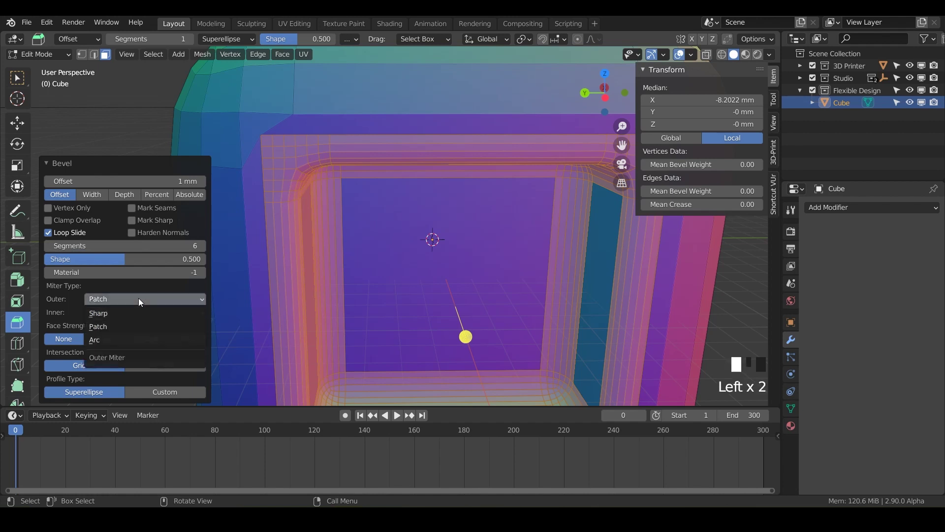
{"action": "left_click", "coordinate": [117, 337]}
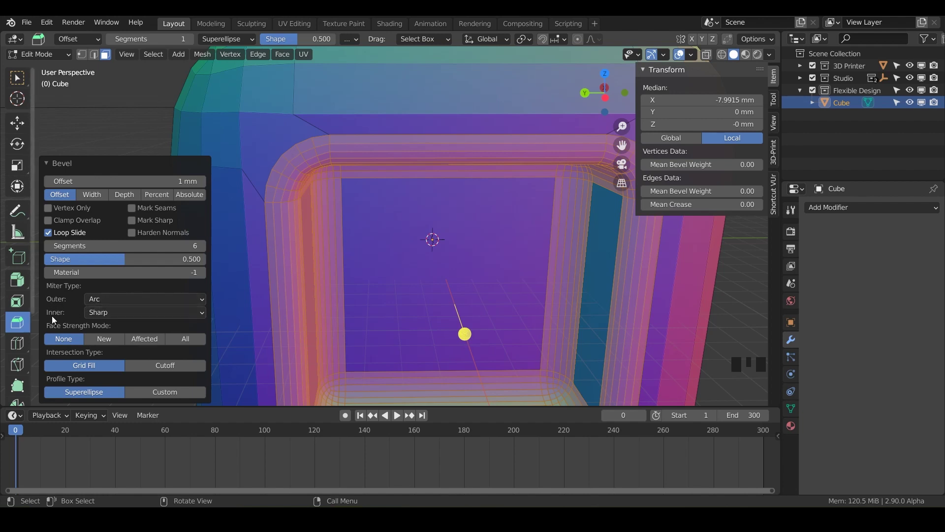
{"action": "left_click", "coordinate": [108, 297]}
{"action": "left_click", "coordinate": [108, 311]}
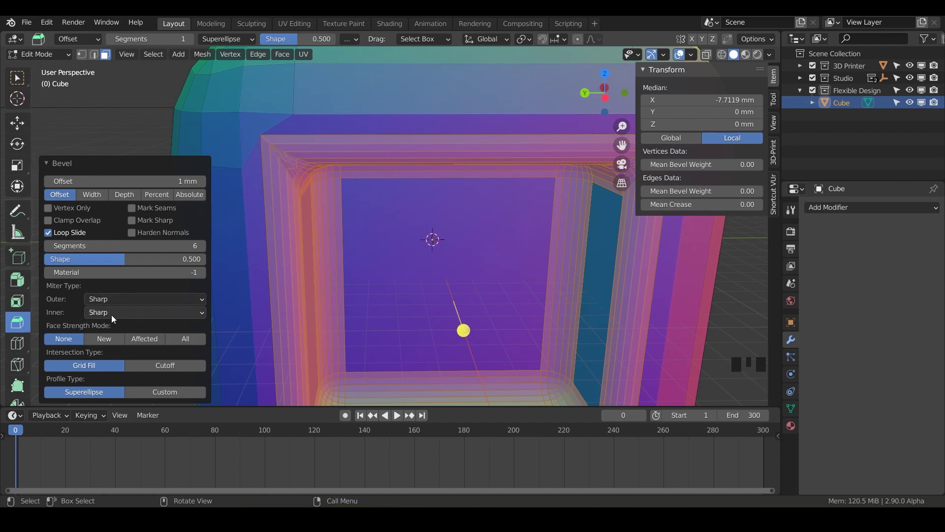
- Try the Arc type for the Inner Miter, view its effect on the recess's inner corner, and set it back to Sharp
{"action": "left_click", "coordinate": [95, 315]}
{"action": "left_click", "coordinate": [105, 341]}
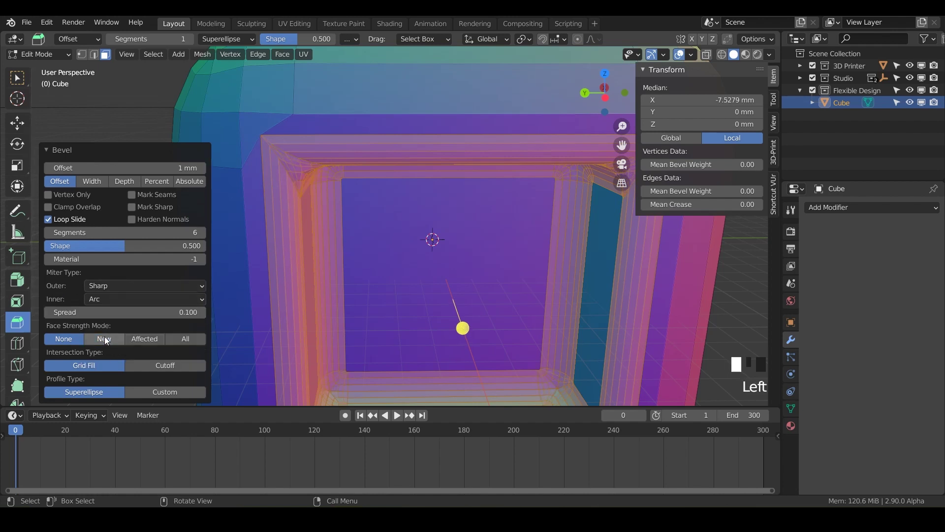
{"action": "middle_click_drag", "start_coordinate": [341, 187], "coordinate": [384, 275]}
{"action": "scroll", "coordinate": [340, 207], "scroll_direction": "up", "scroll_amount": 2}
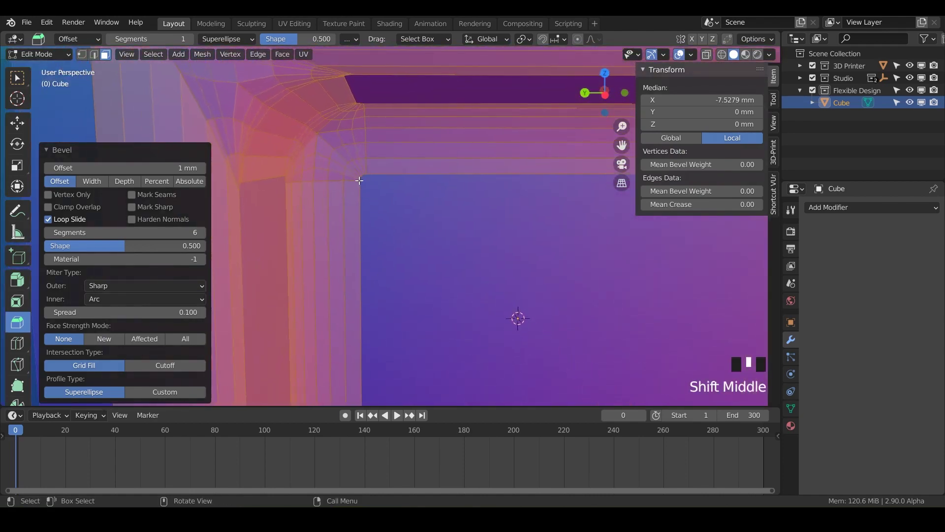
{"action": "scroll", "coordinate": [365, 178], "scroll_direction": "up", "scroll_amount": 1}
{"action": "middle_click_drag", "start_coordinate": [365, 178], "coordinate": [397, 206], "text": "shift"}
{"action": "scroll", "coordinate": [398, 208], "scroll_direction": "up", "scroll_amount": 2}
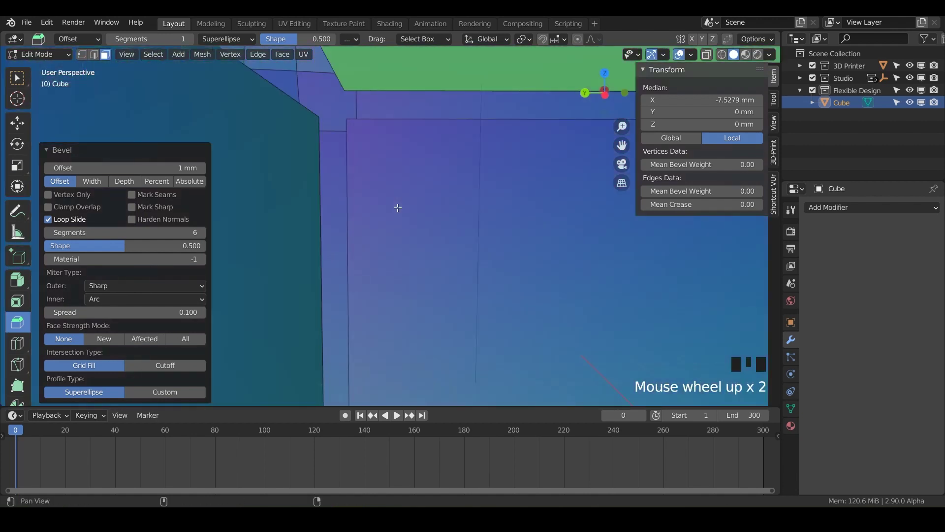
{"action": "scroll", "coordinate": [398, 208], "scroll_direction": "down", "scroll_amount": 1}
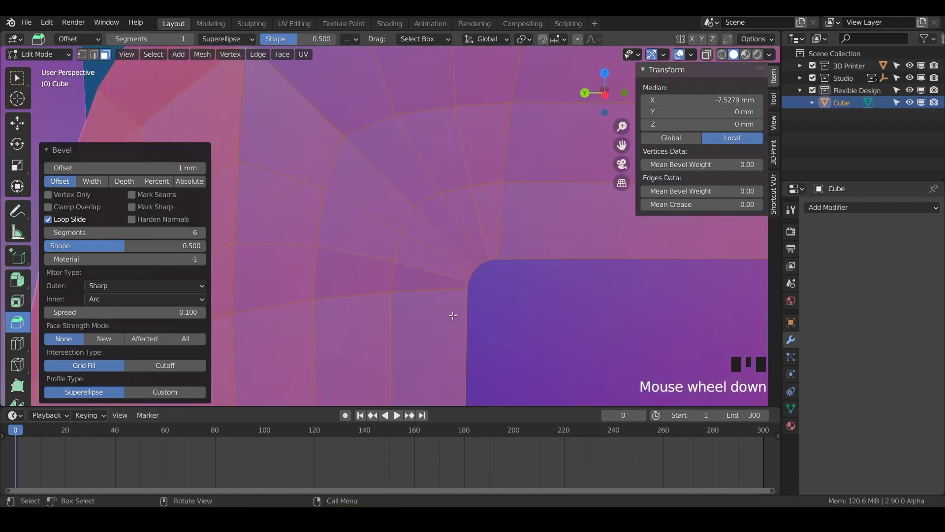
{"action": "left_click", "coordinate": [167, 301]}
{"action": "left_click", "coordinate": [135, 314]}
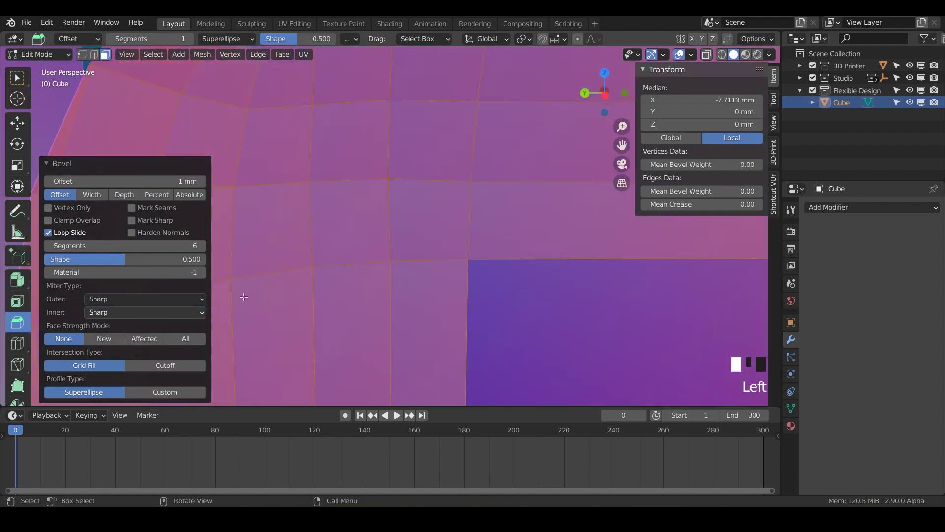
{"action": "left_click", "coordinate": [116, 314]}
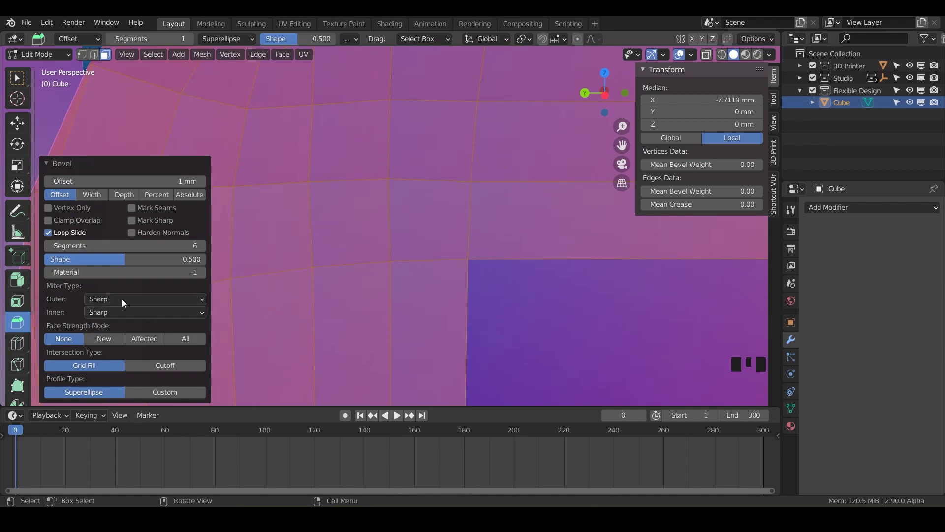
- Select the inner walls of the unbevelled recess on the cube's adjacent negative-Y side
{"action": "scroll", "coordinate": [449, 287], "scroll_direction": "down", "scroll_amount": 6}
{"action": "middle_click_drag", "start_coordinate": [448, 287], "coordinate": [374, 232], "text": "shift"}
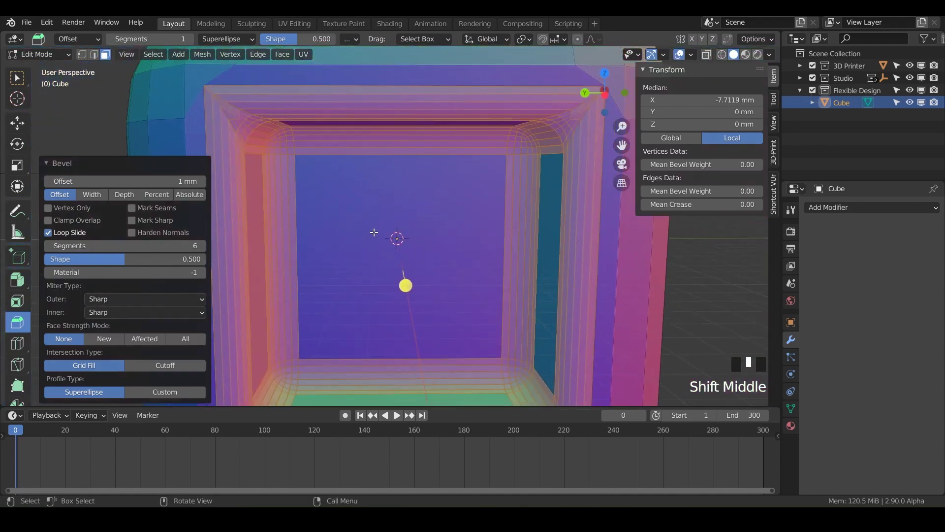
{"action": "left_click", "coordinate": [424, 228]}
{"action": "scroll", "coordinate": [332, 231], "scroll_direction": "down", "scroll_amount": 2}
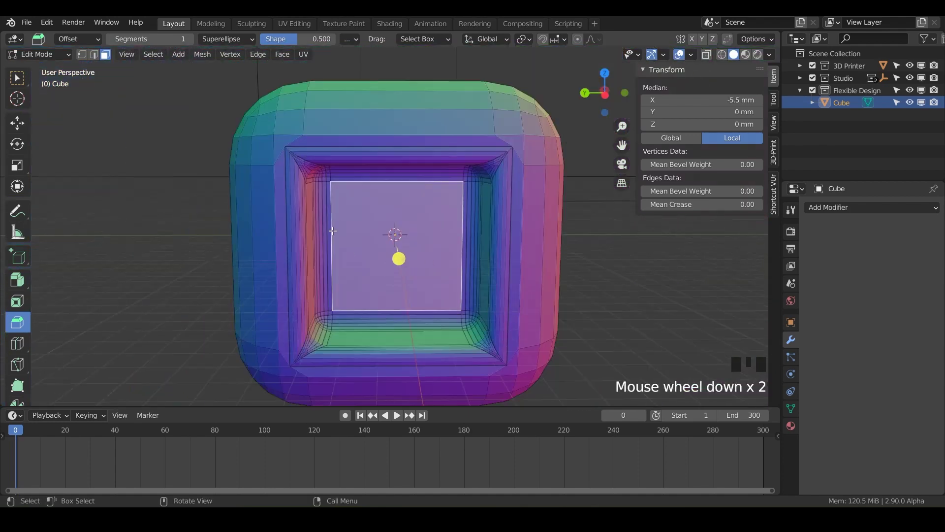
{"action": "middle_click_drag", "start_coordinate": [379, 239], "coordinate": [394, 188]}
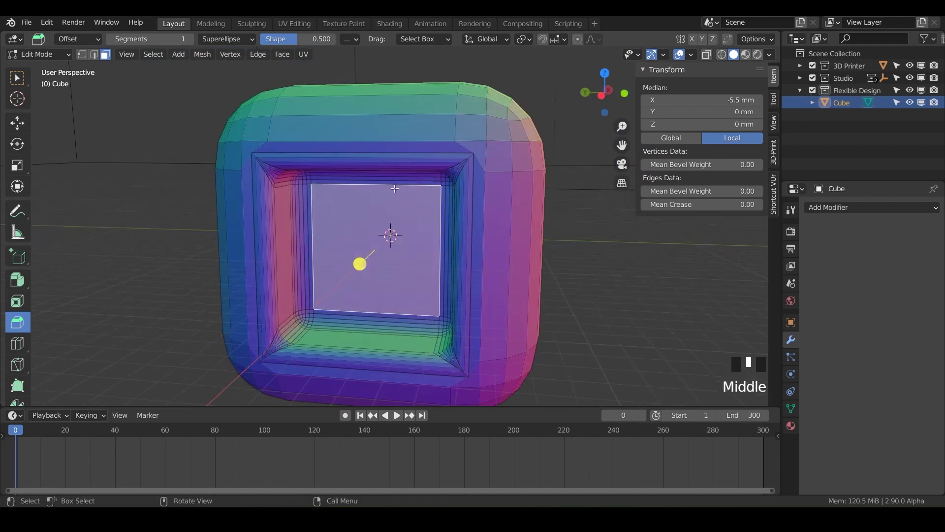
{"action": "middle_click_drag", "start_coordinate": [418, 222], "coordinate": [483, 244]}
{"action": "left_click", "coordinate": [459, 332]}
{"action": "left_click", "coordinate": [457, 331]}
{"action": "left_click", "coordinate": [456, 331]}
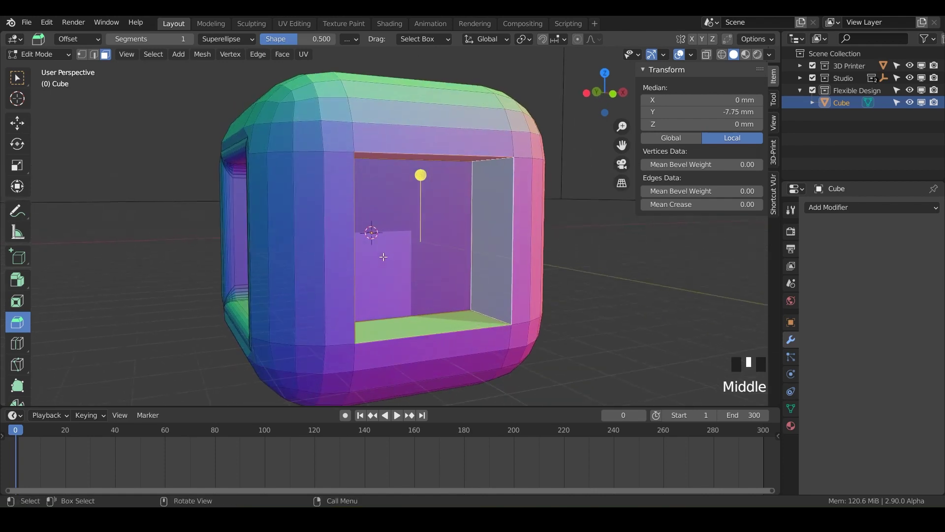
- Bevel the selected negative-Y recess walls with an Offset of 1 mm and 6 segments
{"action": "middle_click_drag", "start_coordinate": [383, 257], "coordinate": [424, 208]}
{"action": "left_click_drag", "start_coordinate": [419, 191], "coordinate": [420, 180]}
{"action": "double_click", "coordinate": [186, 181]}
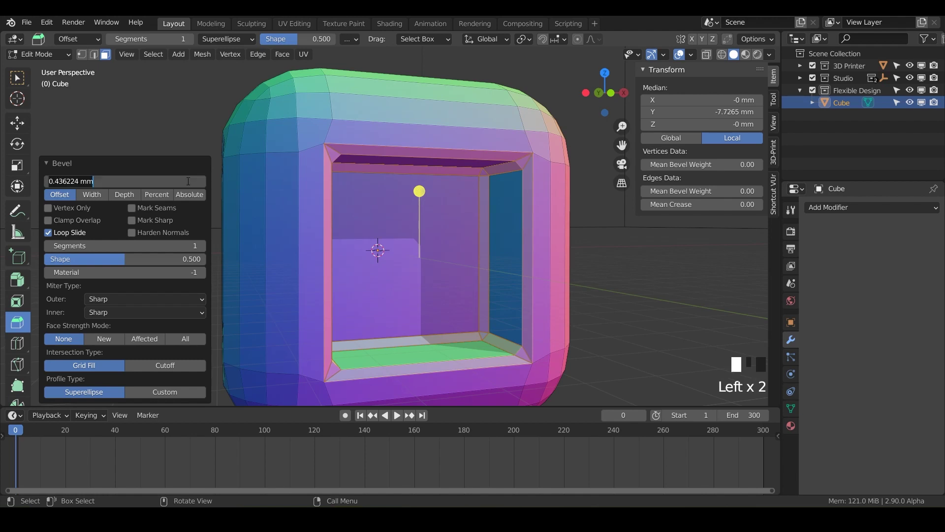
{"action": "type", "text": "1"}
{"action": "left_click", "coordinate": [171, 246]}
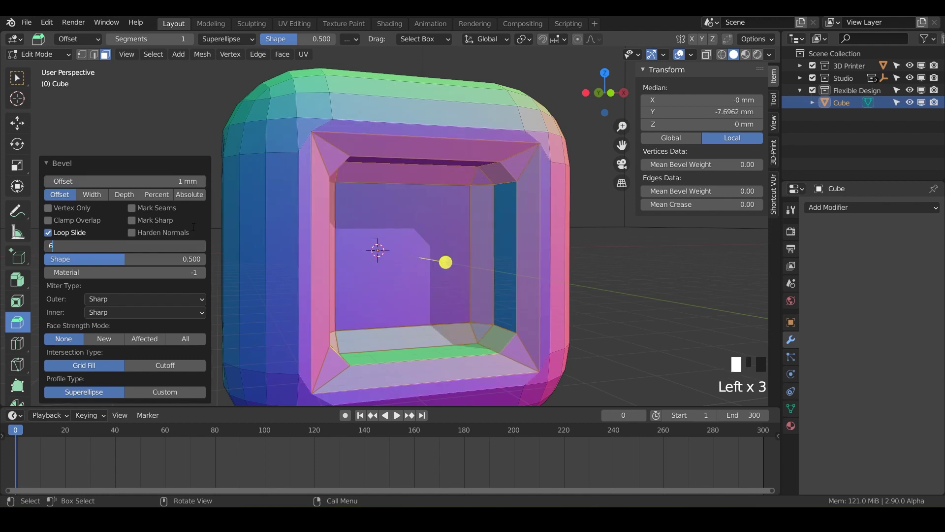
{"action": "key", "text": "Return"}
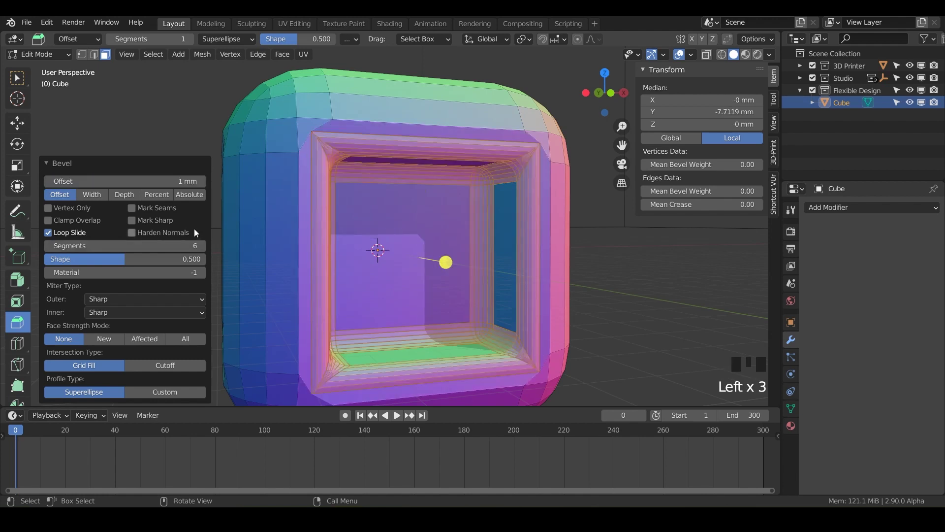
- Set this recess bevel's Outer Miter to Patch and its Inner Miter to Arc
{"action": "left_click", "coordinate": [184, 297]}
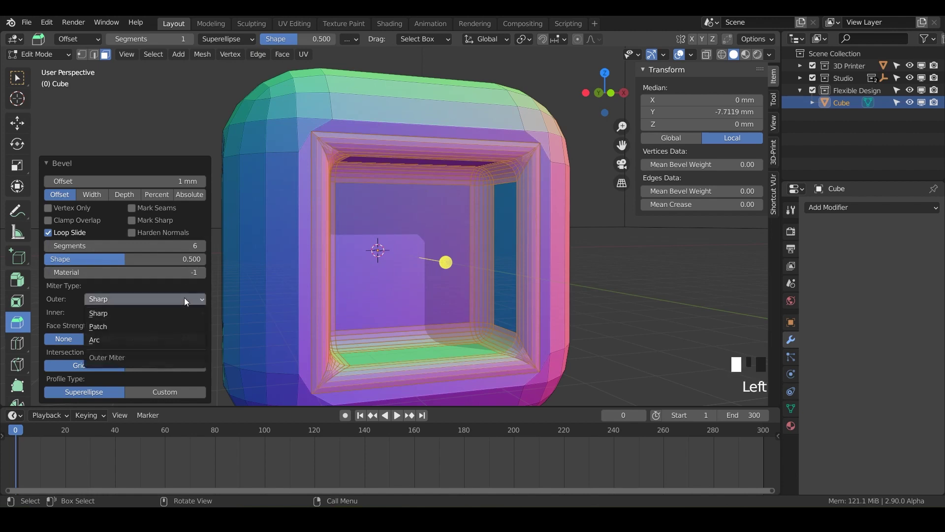
{"action": "left_click", "coordinate": [149, 325]}
{"action": "scroll", "coordinate": [317, 151], "scroll_direction": "up", "scroll_amount": 2}
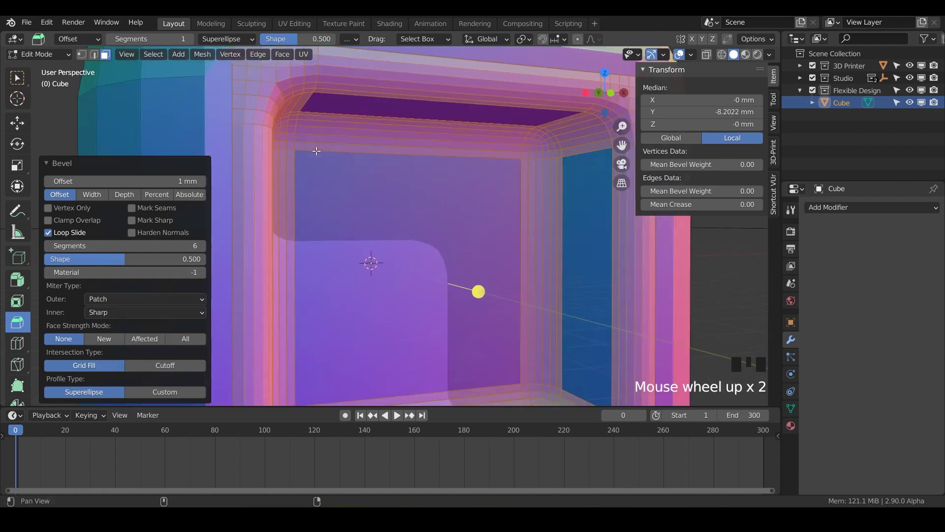
{"action": "middle_click_drag", "start_coordinate": [317, 151], "coordinate": [327, 201], "text": "shift"}
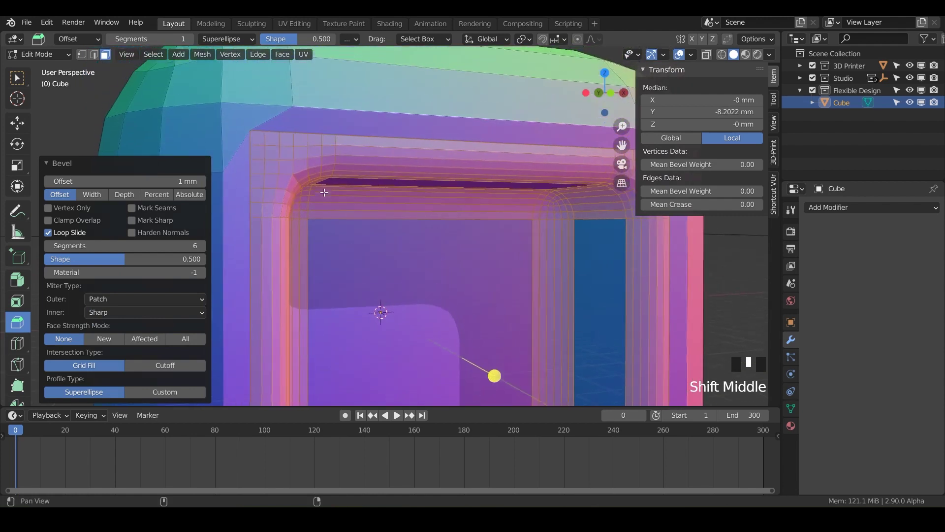
{"action": "left_click", "coordinate": [96, 312]}
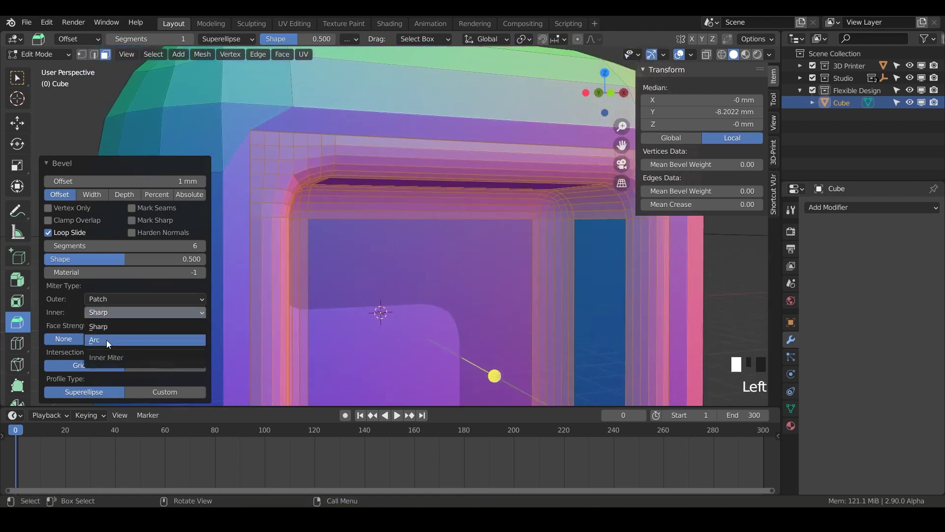
{"action": "left_click", "coordinate": [106, 340]}
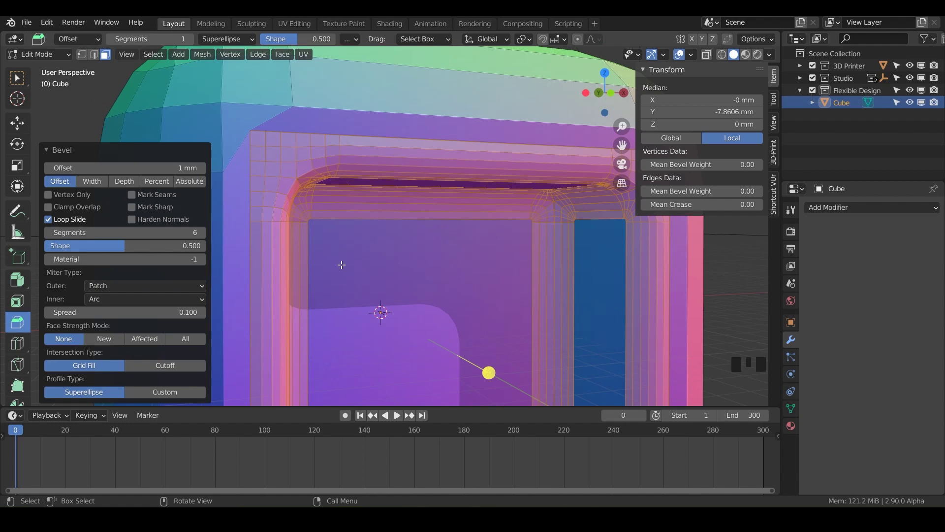
- Select the inner walls of the unbevelled recess on the cube's positive-X side
{"action": "scroll", "coordinate": [337, 265], "scroll_direction": "down", "scroll_amount": 1}
{"action": "middle_click_drag", "start_coordinate": [338, 265], "coordinate": [448, 273]}
{"action": "left_click", "coordinate": [448, 272]}
{"action": "left_click", "coordinate": [448, 273]}
{"action": "left_click", "coordinate": [449, 272]}
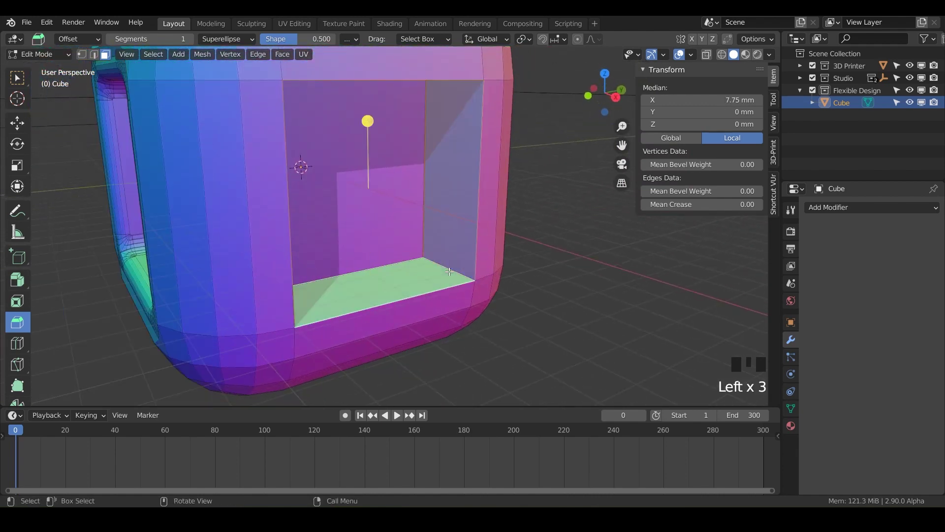
{"action": "middle_click_drag", "start_coordinate": [290, 268], "coordinate": [360, 287]}
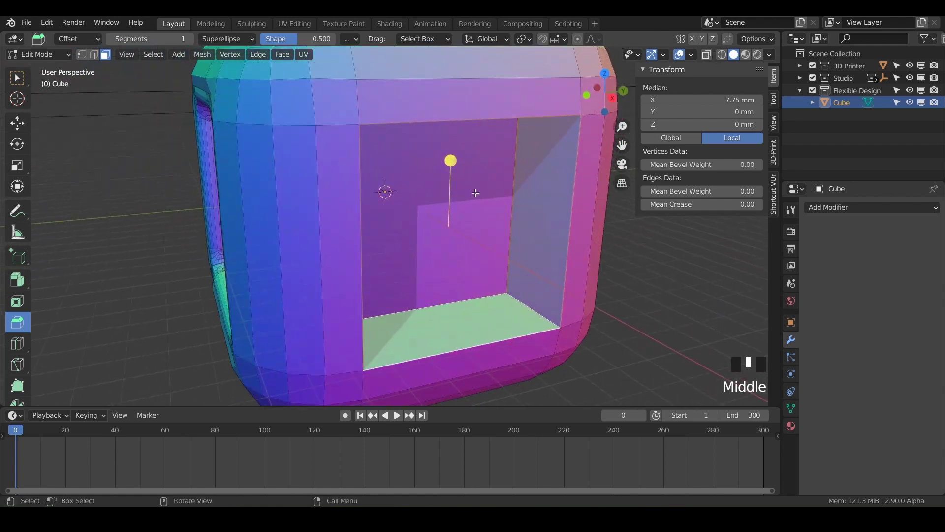
- Bevel the selected positive-X recess walls with an Offset of 1 mm and 6 segments
{"action": "left_click_drag", "start_coordinate": [476, 193], "coordinate": [484, 232]}
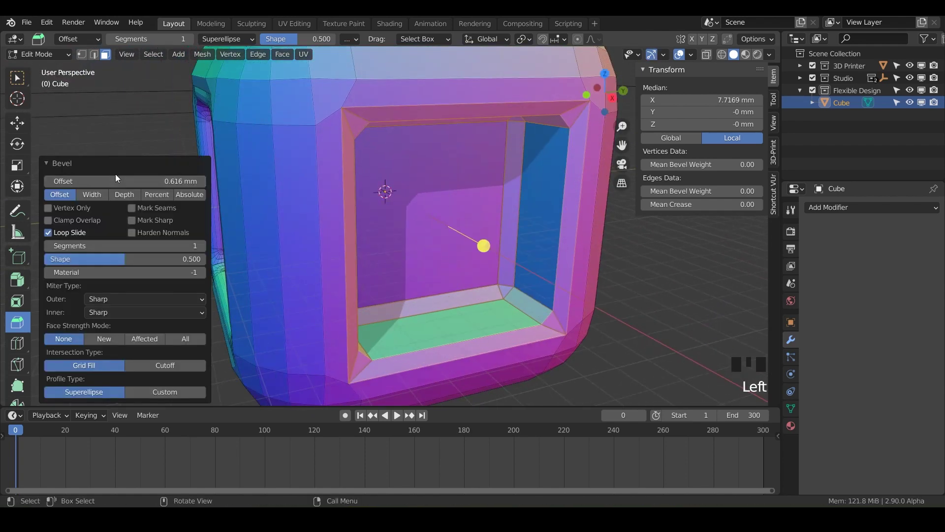
{"action": "double_click", "coordinate": [117, 178]}
{"action": "type", "text": "1"}
{"action": "key", "text": "Return"}
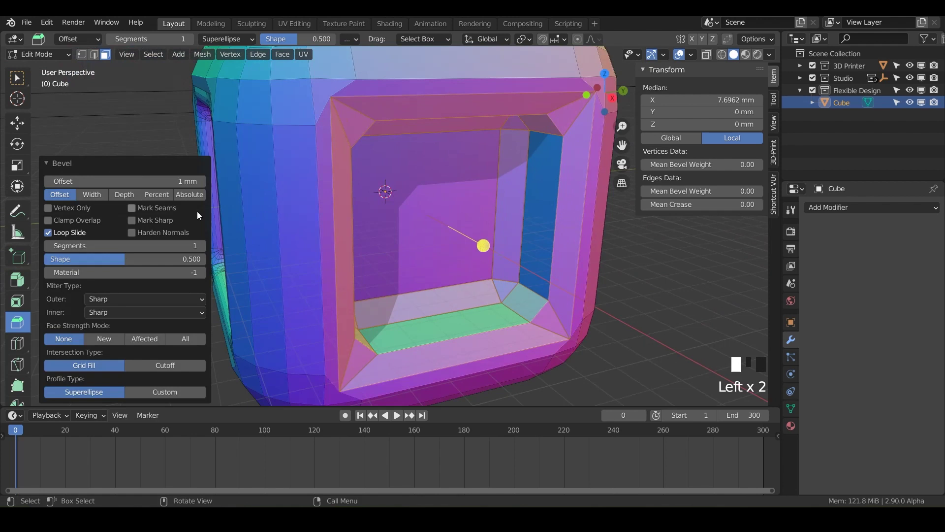
{"action": "left_click", "coordinate": [192, 241]}
{"action": "key", "text": "Return"}
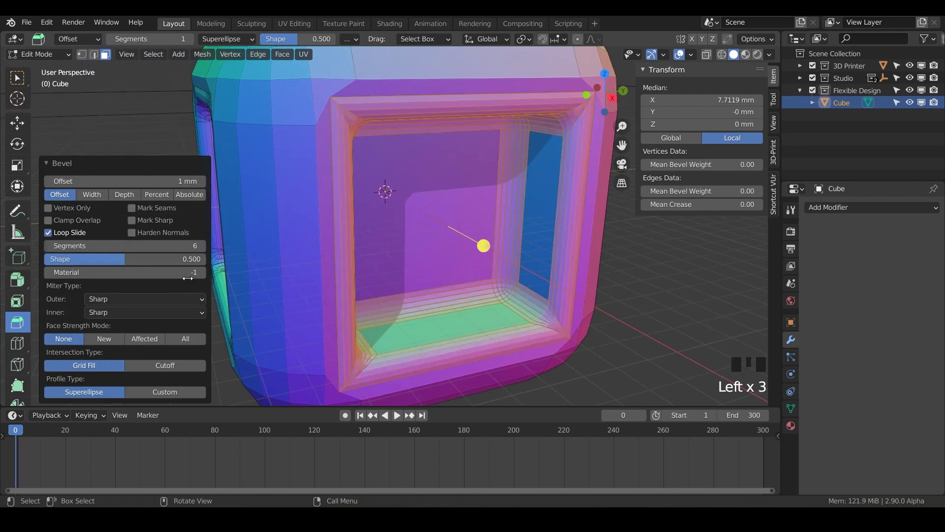
- Set the positive-X recess bevel's Outer Miter to Arc with the Inner Miter at Sharp, and view the rounded opening
{"action": "left_click_drag", "start_coordinate": [176, 302], "coordinate": [140, 336]}
{"action": "left_click", "coordinate": [179, 314]}
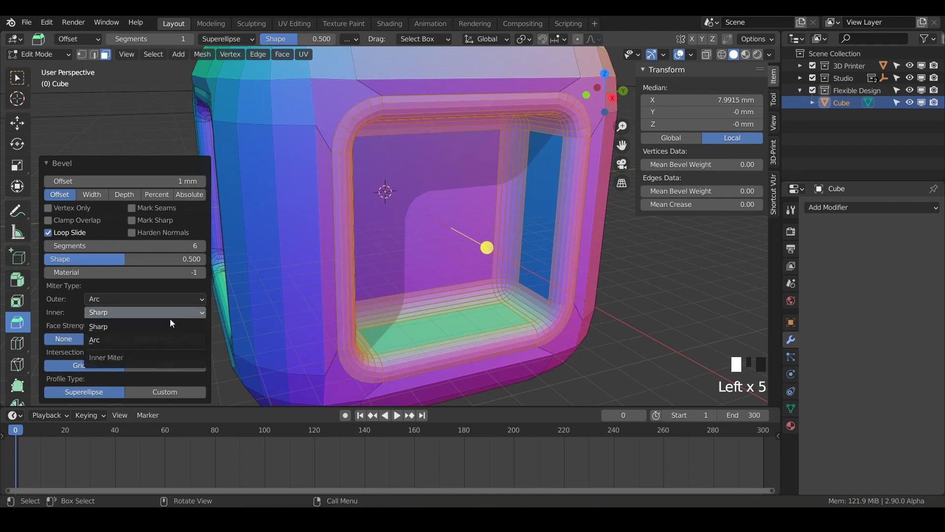
{"action": "left_click", "coordinate": [146, 327]}
{"action": "middle_click_drag", "start_coordinate": [443, 173], "coordinate": [372, 186]}
{"action": "scroll", "coordinate": [382, 190], "scroll_direction": "down", "scroll_amount": 3}
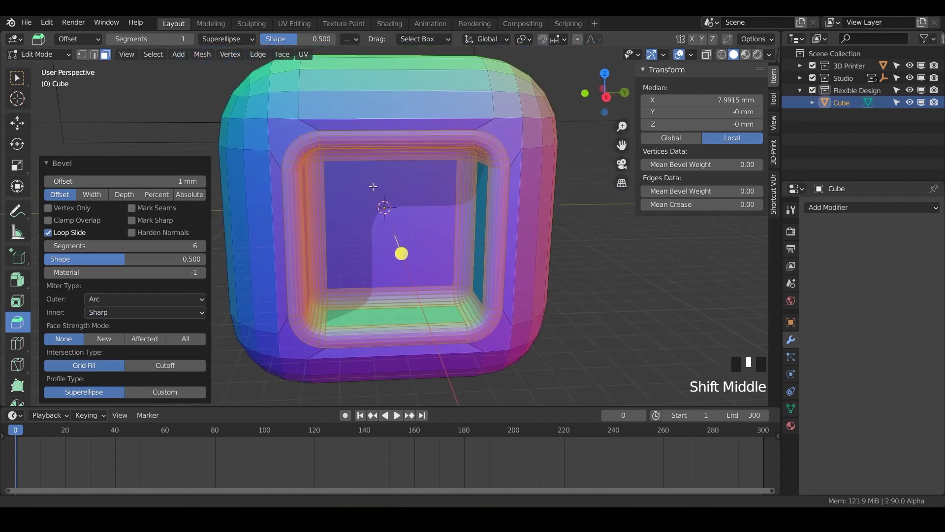
- Select the inner walls of the remaining unbevelled side recess on the cube's positive-Y side
{"action": "key", "text": "Tab"}
{"action": "middle_click_drag", "start_coordinate": [324, 160], "coordinate": [331, 197]}
{"action": "triple_click", "coordinate": [480, 267]}
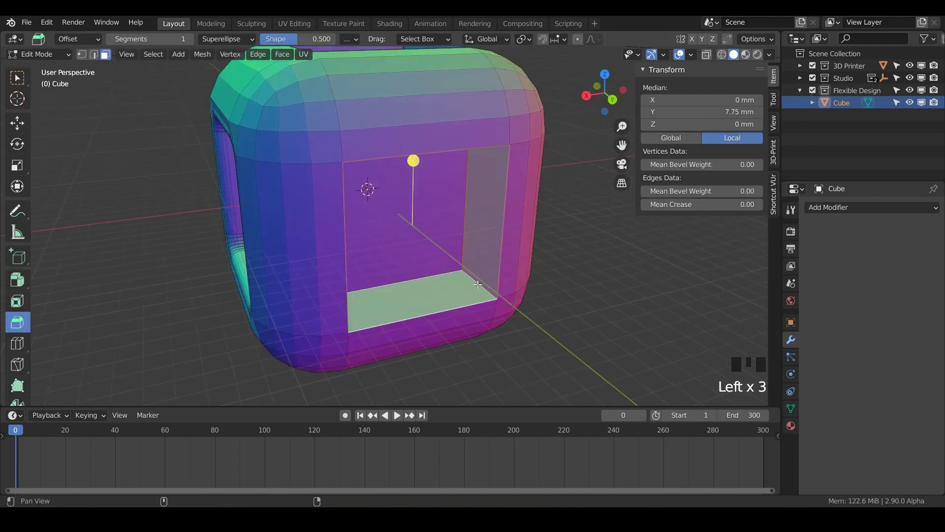
{"action": "middle_click_drag", "start_coordinate": [451, 276], "coordinate": [500, 275], "text": "shift"}
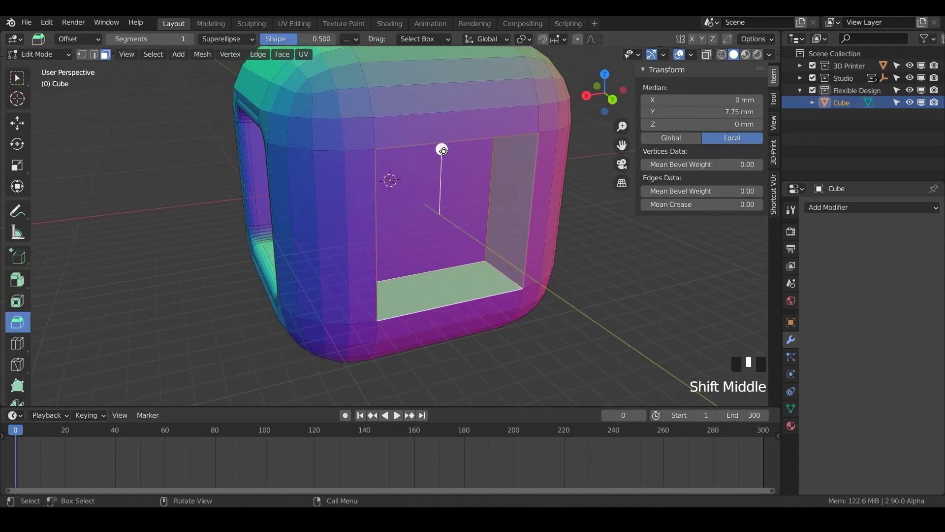
- Bevel the selected positive-Y recess walls with an Offset of 1 mm and 6 segments
{"action": "left_click_drag", "start_coordinate": [443, 150], "coordinate": [444, 128]}
{"action": "double_click", "coordinate": [146, 181]}
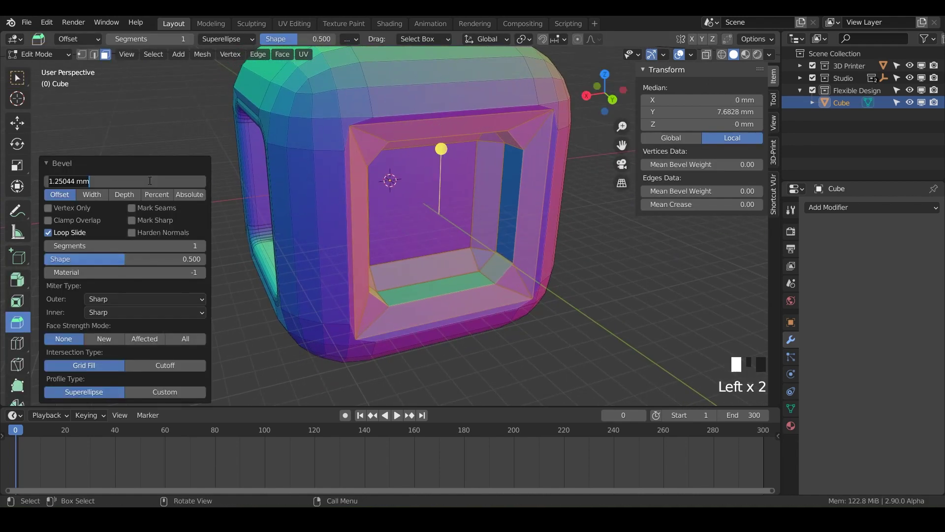
{"action": "type", "text": "1"}
{"action": "double_click", "coordinate": [187, 246]}
{"action": "type", "text": "6"}
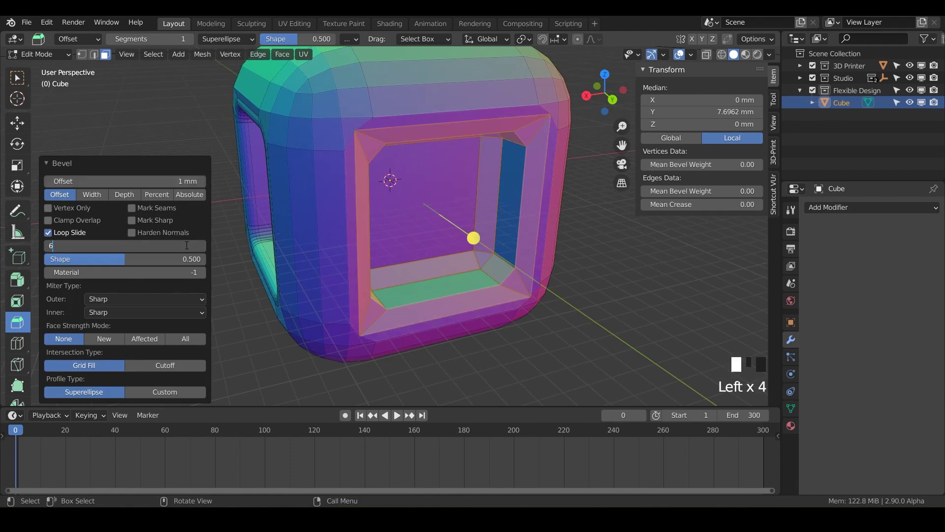
- Set the positive-Y recess bevel's Outer Miter to Arc and check the result in Object Mode before resuming editing
{"action": "left_click", "coordinate": [162, 298]}
{"action": "left_click_drag", "start_coordinate": [162, 298], "coordinate": [128, 342]}
{"action": "key", "text": "Tab"}
{"action": "middle_click_drag", "start_coordinate": [463, 205], "coordinate": [405, 233]}
{"action": "key", "text": "Tab"}
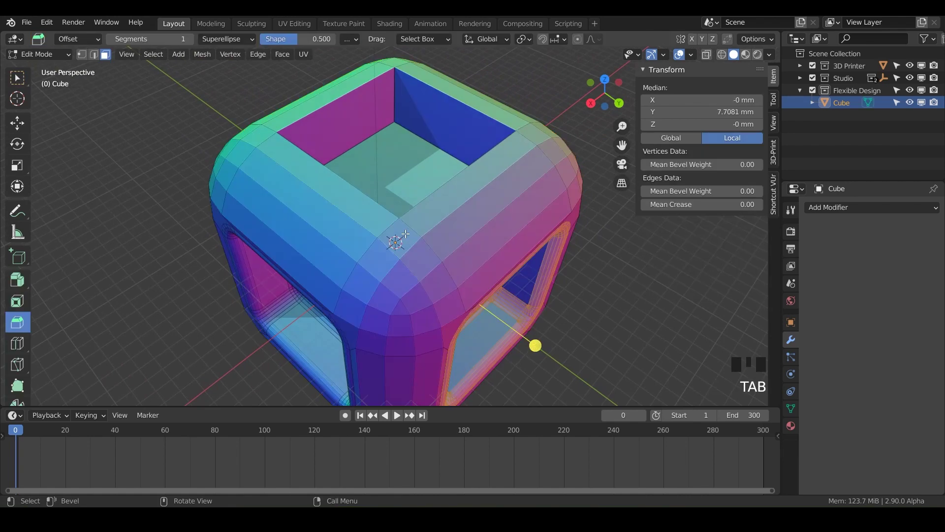
- Extrude the top recess's floor face upward about 11.3 mm with Extrude Manifold, and turn on X-ray to inspect the mesh
{"action": "left_click", "coordinate": [396, 175]}
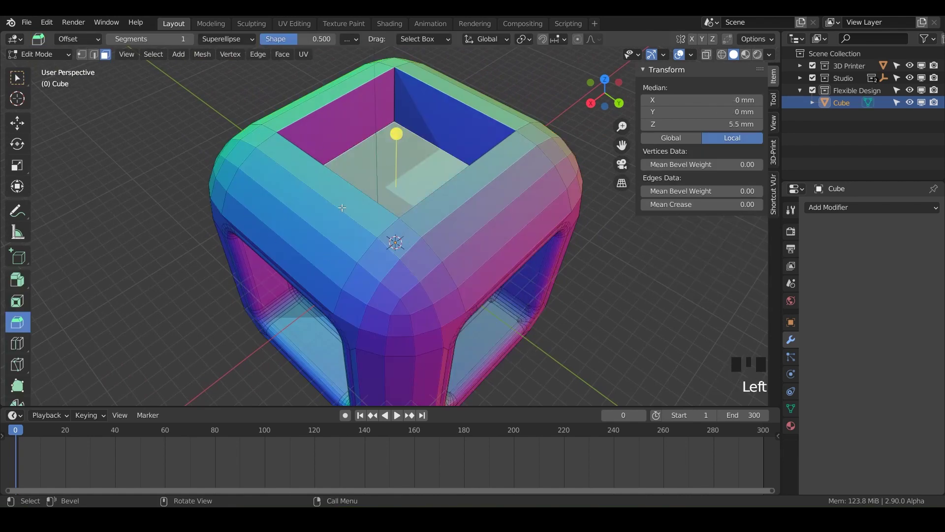
{"action": "left_click", "coordinate": [18, 279]}
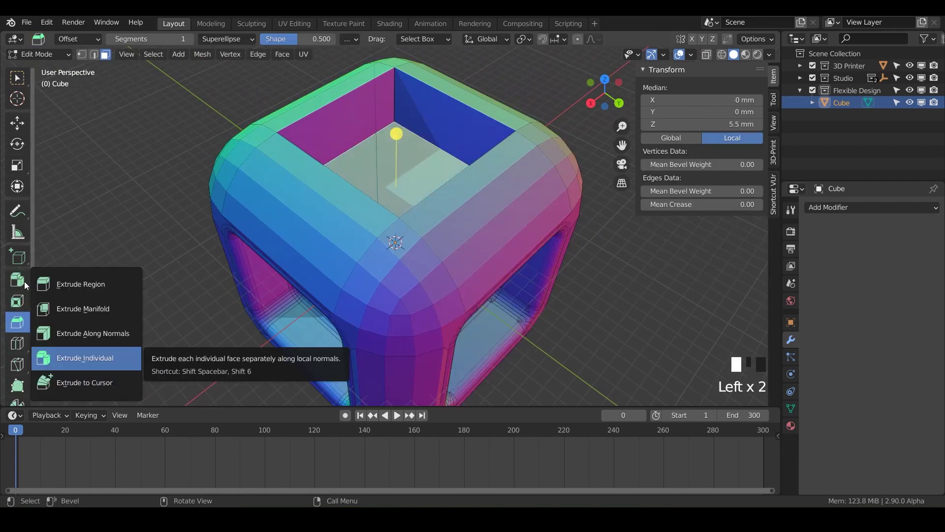
{"action": "left_click", "coordinate": [62, 314]}
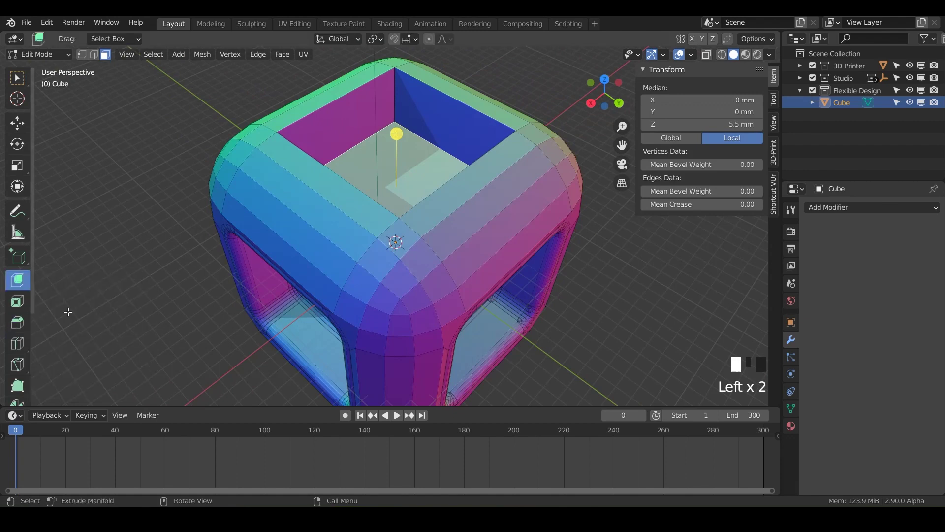
{"action": "middle_click_drag", "start_coordinate": [465, 232], "coordinate": [375, 131], "text": "shift"}
{"action": "left_click_drag", "start_coordinate": [377, 143], "coordinate": [383, 376]}
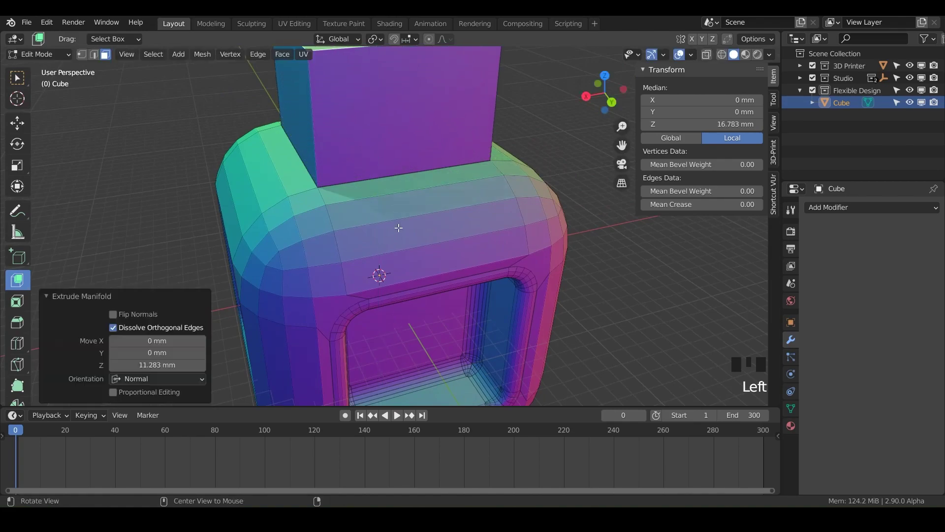
{"action": "key", "text": "alt+z"}
{"action": "middle_click_drag", "start_coordinate": [392, 320], "coordinate": [388, 277]}
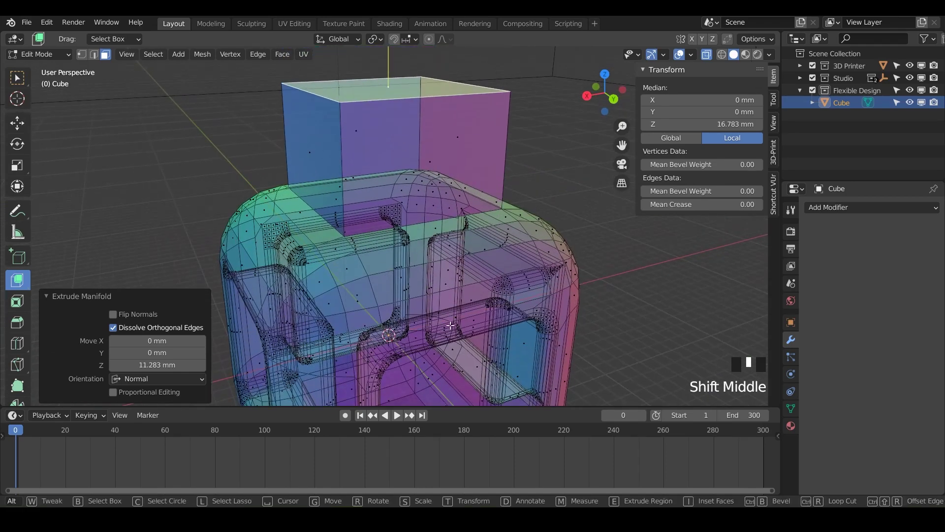
- Inspect the extruded block on top of the cube, then undo its Extrude Manifold operation
{"action": "middle_click_drag", "start_coordinate": [450, 326], "coordinate": [353, 221]}
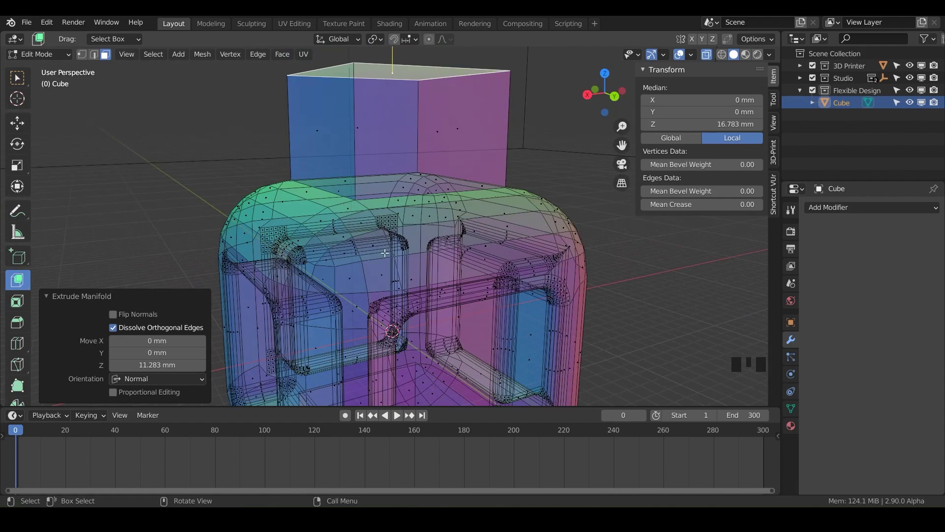
{"action": "middle_click_drag", "start_coordinate": [395, 245], "coordinate": [395, 277]}
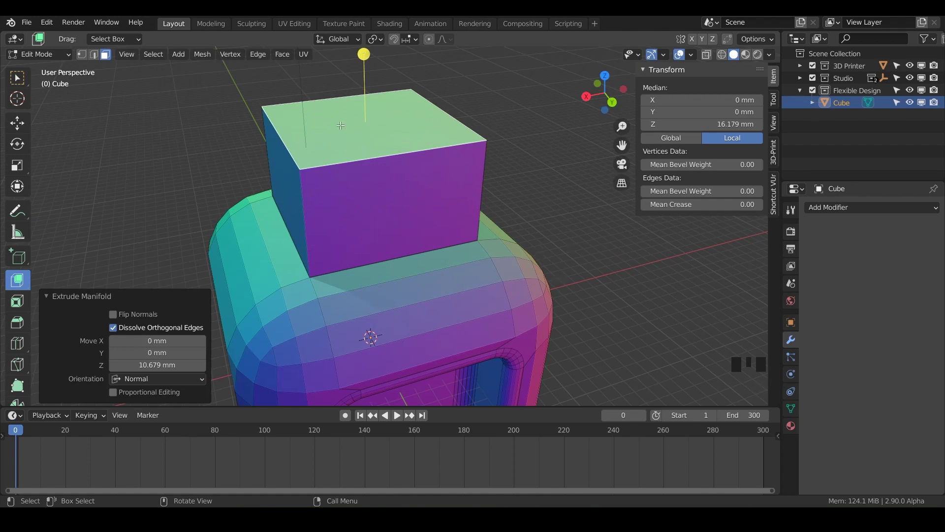
{"action": "key", "text": "ctrl+z"}
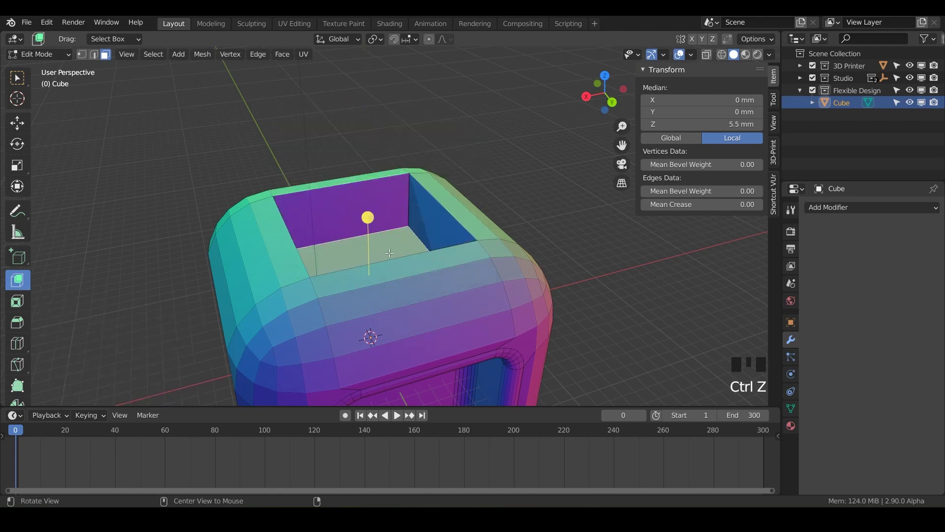
- Select the top recess's floor and all its inner walls, then dissolve them into one flat face
{"action": "middle_click_drag", "start_coordinate": [436, 257], "coordinate": [344, 221]}
{"action": "triple_click", "coordinate": [404, 203], "text": "shift"}
{"action": "middle_click_drag", "start_coordinate": [386, 214], "coordinate": [412, 237]}
{"action": "key", "text": "x"}
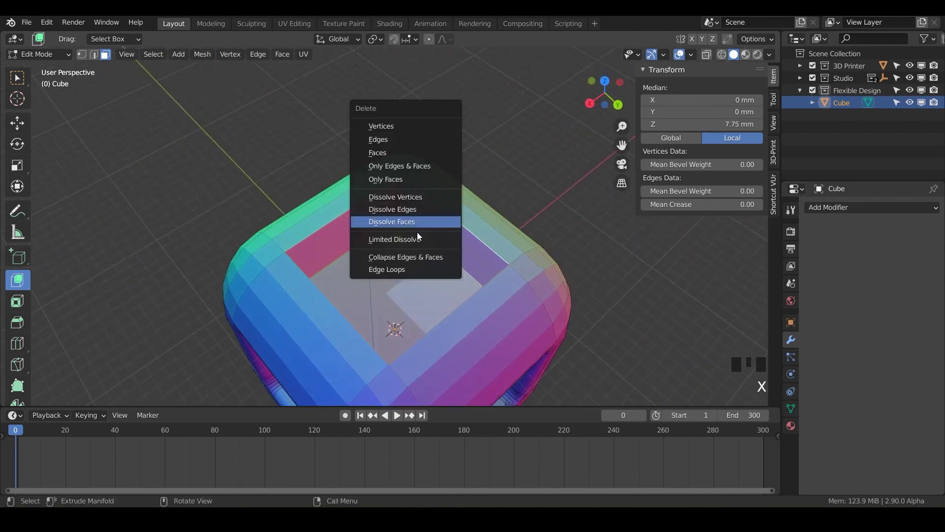
{"action": "left_click", "coordinate": [400, 223]}
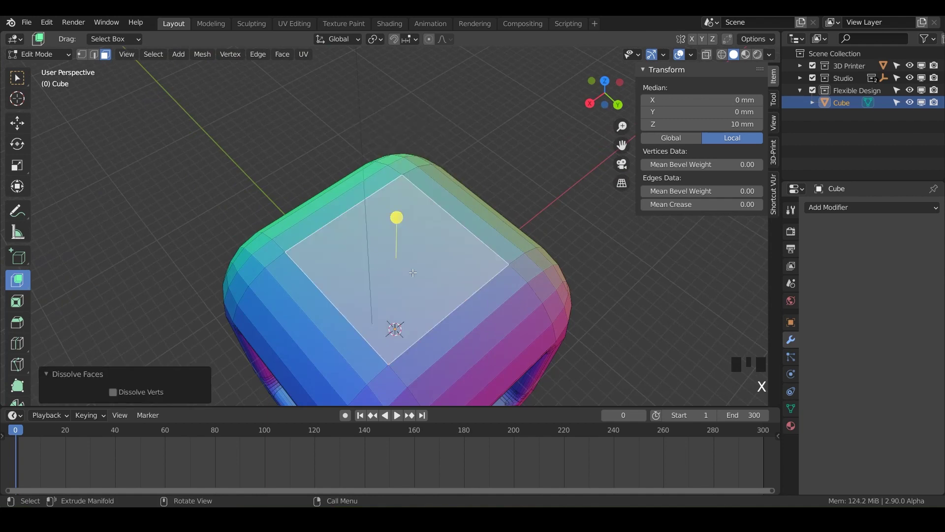
- Extrude the cube's flat top face upward about 5.9 mm with Extrude Manifold to form a raised block
{"action": "middle_click_drag", "start_coordinate": [375, 235], "coordinate": [400, 207]}
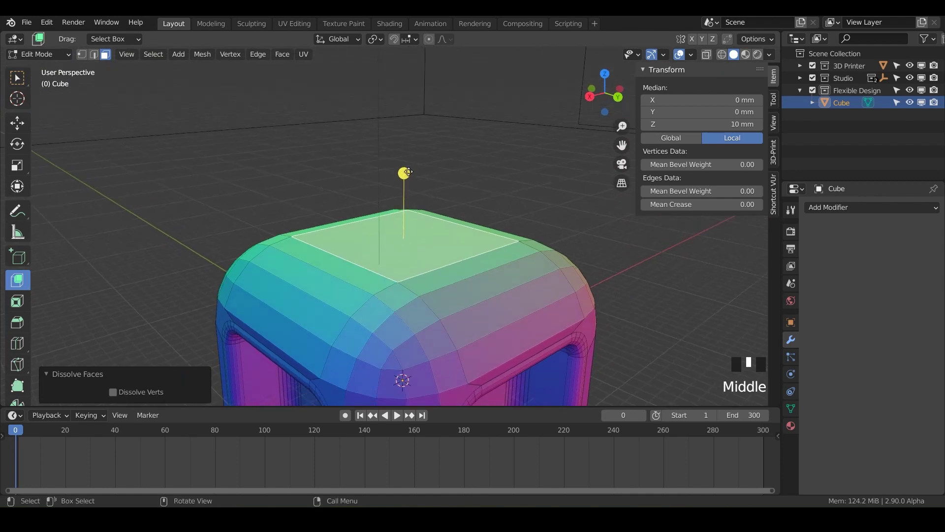
{"action": "left_click_drag", "start_coordinate": [403, 173], "coordinate": [406, 74]}
{"action": "middle_click_drag", "start_coordinate": [405, 148], "coordinate": [401, 169]}
{"action": "key", "text": "ctrl+z"}
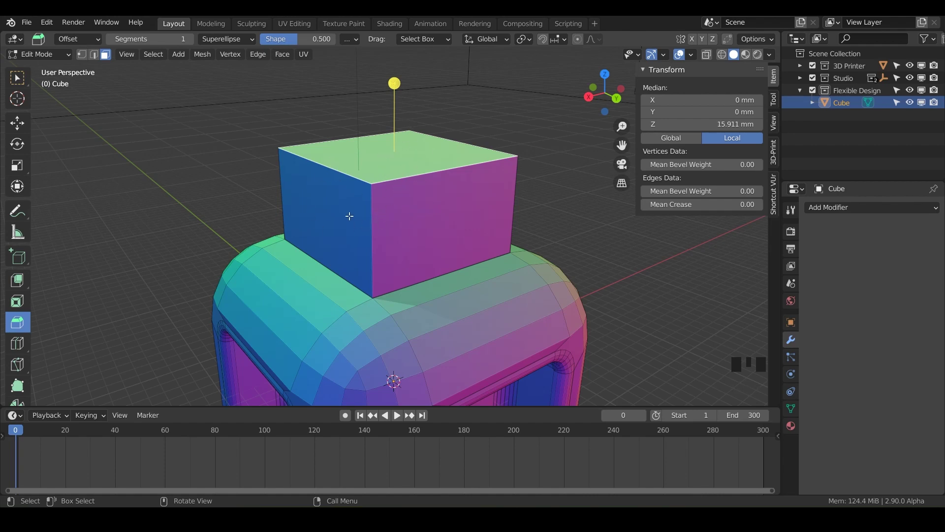
- Select the raised block's top face and grow the selection to include its side faces
{"action": "middle_click_drag", "start_coordinate": [350, 216], "coordinate": [307, 147]}
{"action": "left_click", "coordinate": [390, 245], "text": "shift"}
{"action": "left_click", "coordinate": [388, 245], "text": "shift"}
{"action": "left_click", "coordinate": [307, 148]}
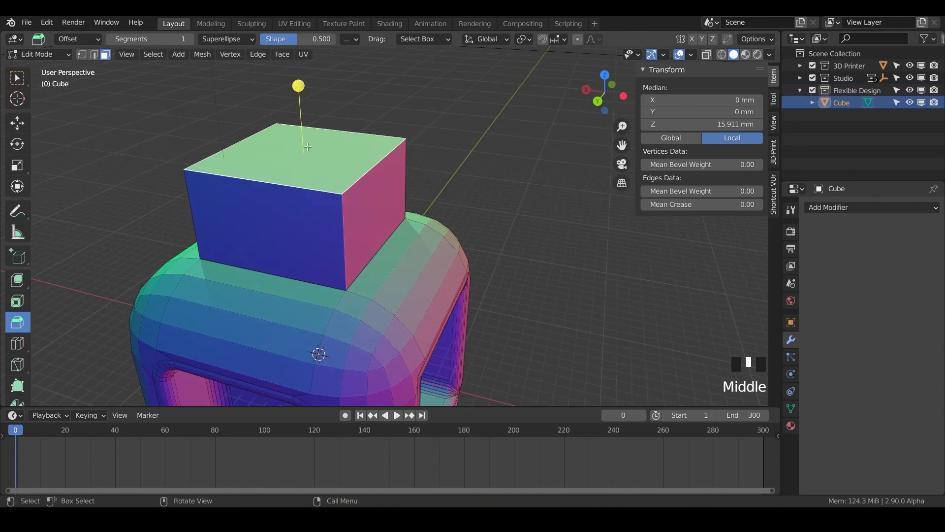
{"action": "key", "text": "ctrl"}
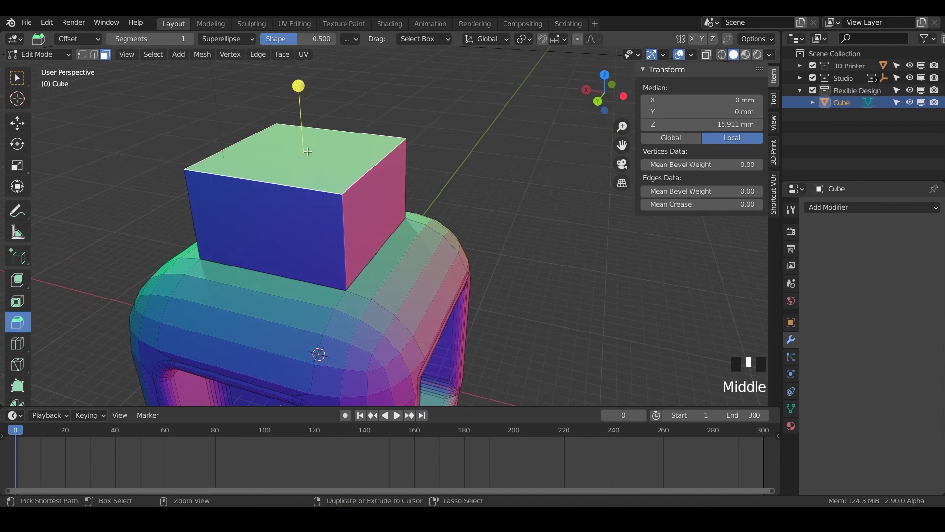
{"action": "key", "text": "ctrl+KP_Add"}
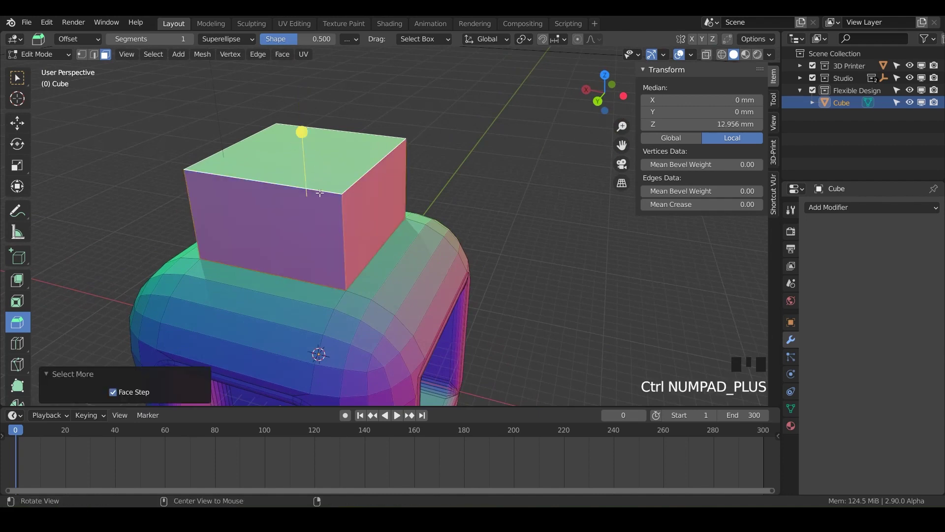
- Bevel the selected faces of the raised block with an Offset of 0.75 mm
{"action": "middle_click_drag", "start_coordinate": [319, 193], "coordinate": [323, 171]}
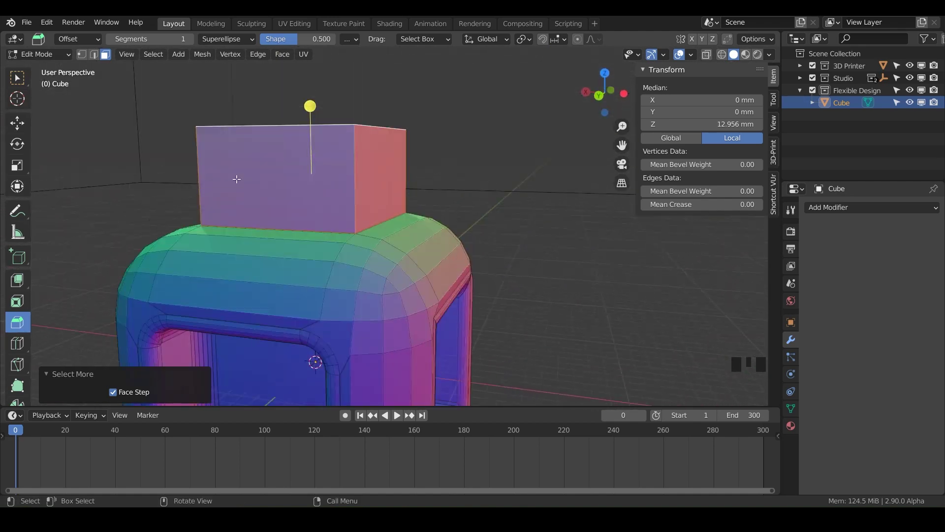
{"action": "mouse_move", "coordinate": [310, 106]}
{"action": "left_mouse_down"}
{"action": "mouse_move", "coordinate": [305, 76]}
{"action": "mouse_move", "coordinate": [309, 94]}
{"action": "left_mouse_up"}
{"action": "double_click", "coordinate": [147, 178]}
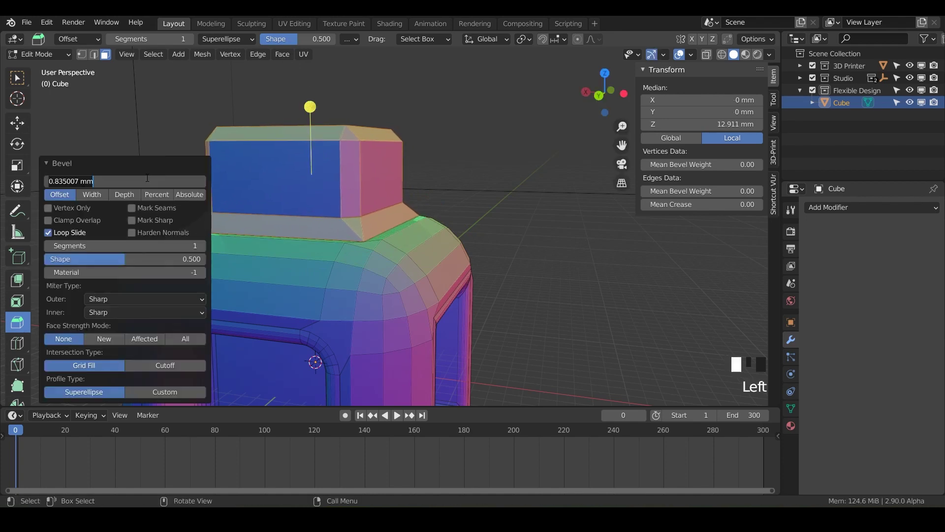
{"action": "type", "text": "."}
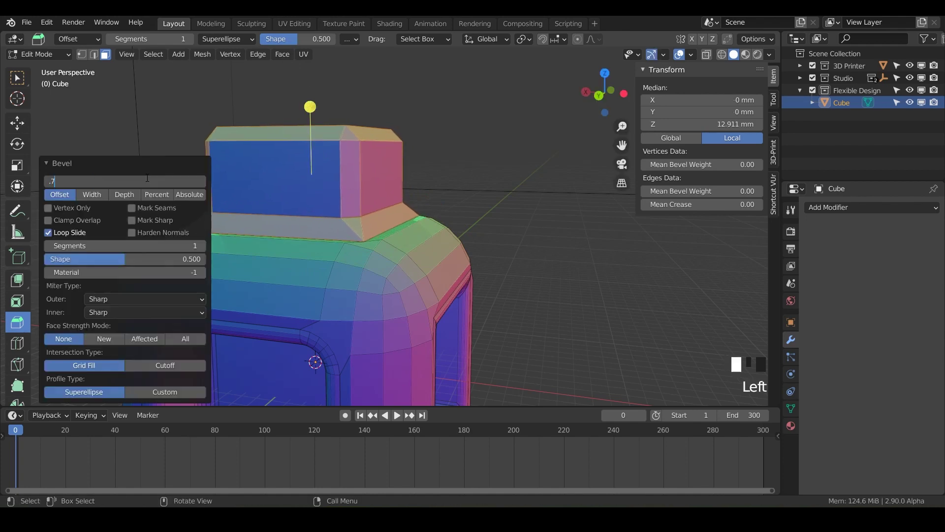
{"action": "type", "text": "75"}
{"action": "key", "text": "Return"}
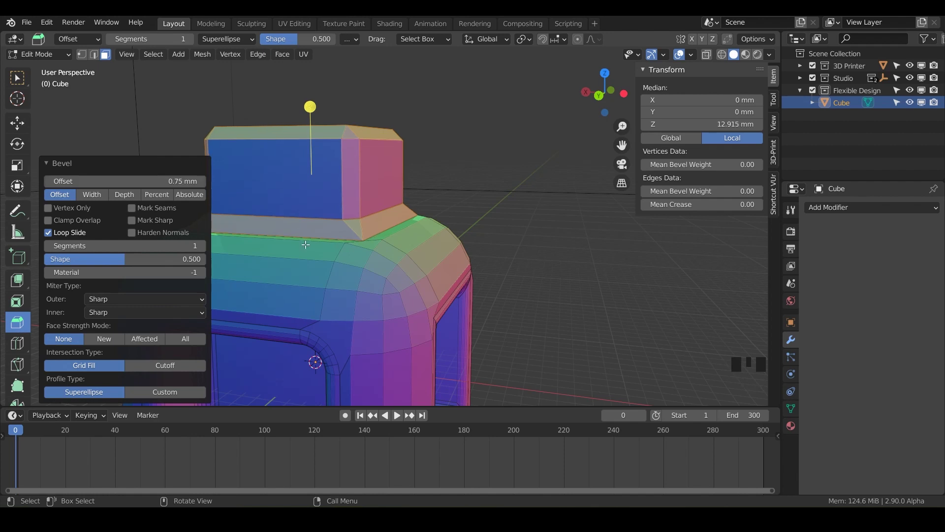
- Set the raised block's bevel to 6 segments
{"action": "middle_click_drag", "start_coordinate": [306, 245], "coordinate": [325, 230]}
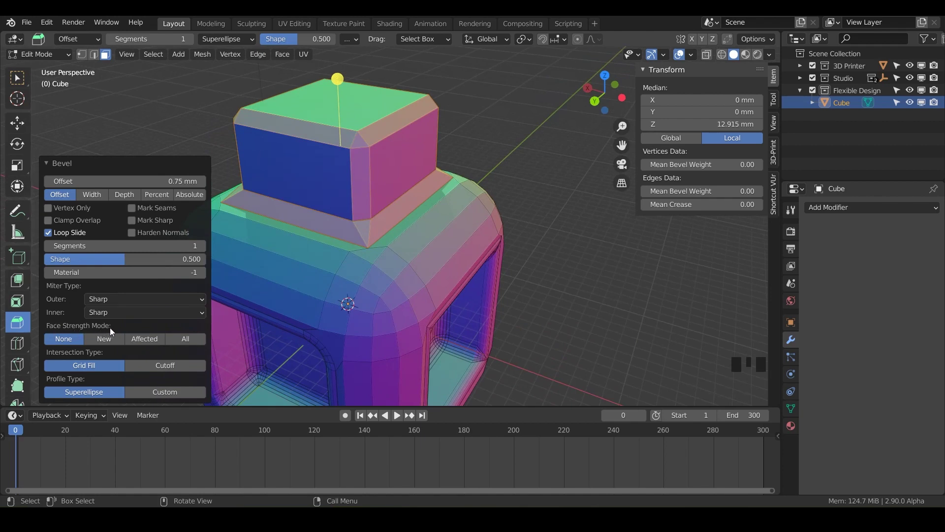
{"action": "left_click", "coordinate": [852, 207]}
{"action": "left_click_drag", "start_coordinate": [174, 247], "coordinate": [193, 246]}
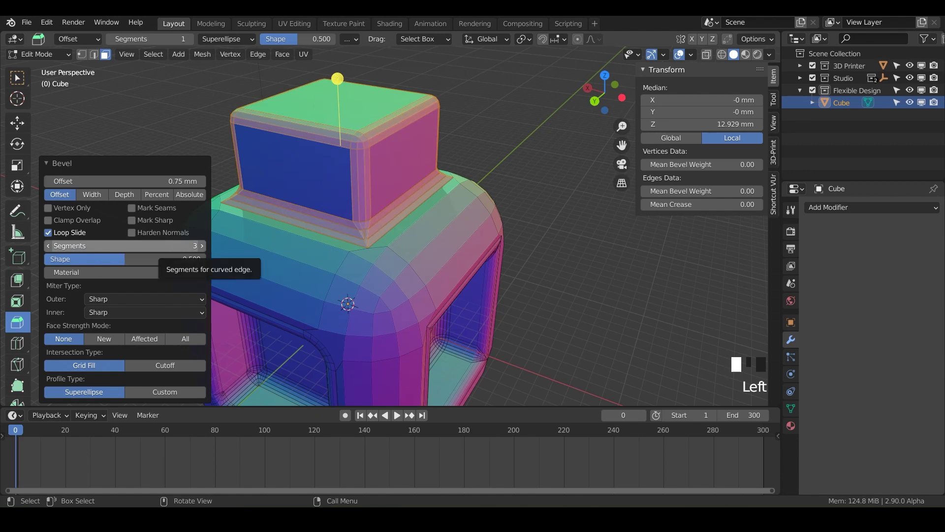
{"action": "double_click", "coordinate": [175, 247]}
{"action": "type", "text": "3"}
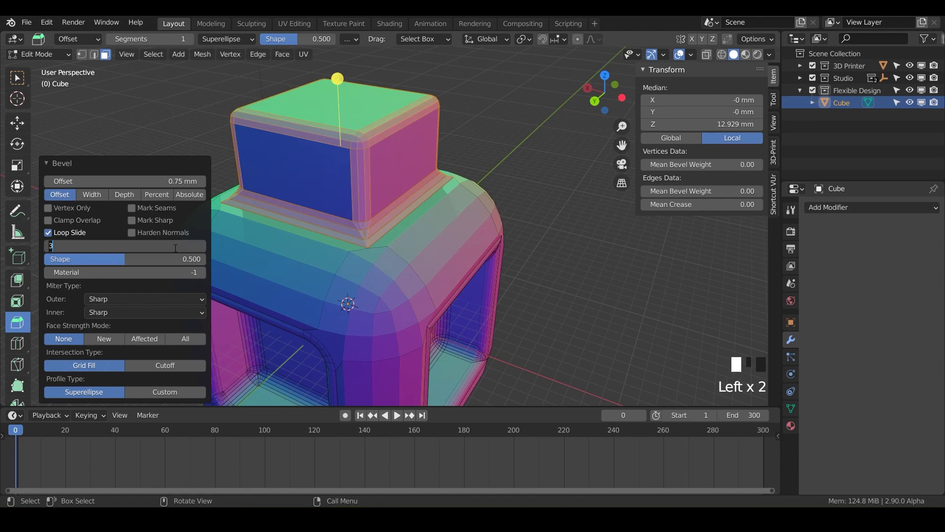
{"action": "key", "text": "BackSpace"}
{"action": "type", "text": "6"}
{"action": "key", "text": "Return"}
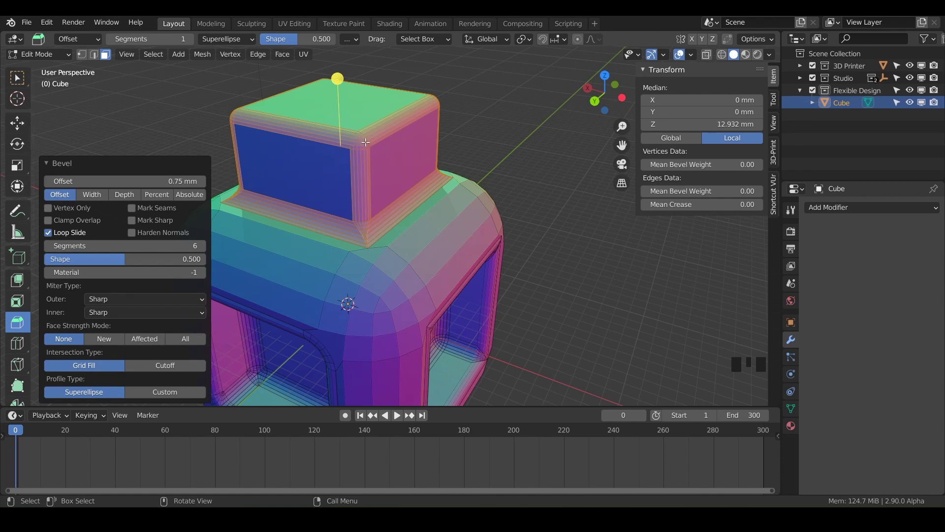
- Switch the bevel's Intersection Type to Cutoff to compare the block's corners, then restore Grid Fill
{"action": "scroll", "coordinate": [364, 139], "scroll_direction": "up", "scroll_amount": 2}
{"action": "middle_click_drag", "start_coordinate": [365, 139], "coordinate": [371, 226], "text": "shift"}
{"action": "scroll", "coordinate": [387, 217], "scroll_direction": "up", "scroll_amount": 2}
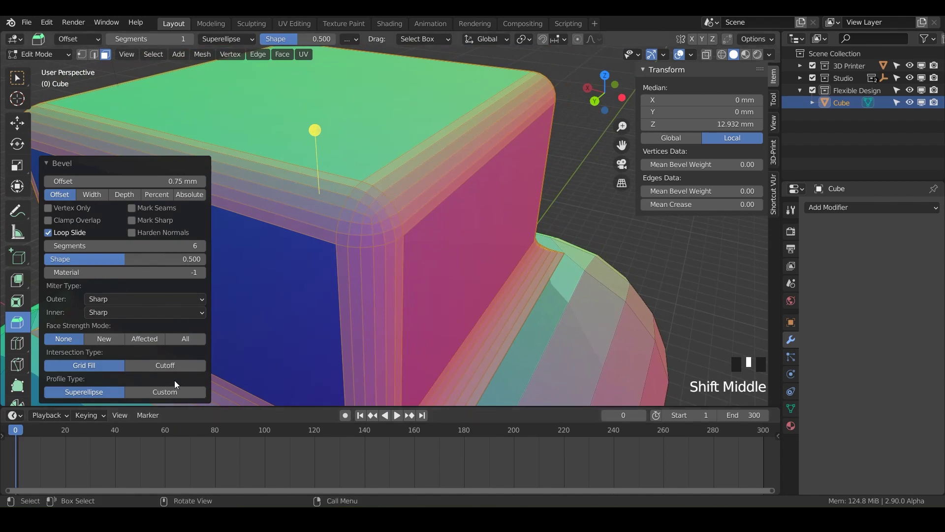
{"action": "left_click", "coordinate": [171, 365]}
{"action": "middle_click_drag", "start_coordinate": [403, 265], "coordinate": [454, 250]}
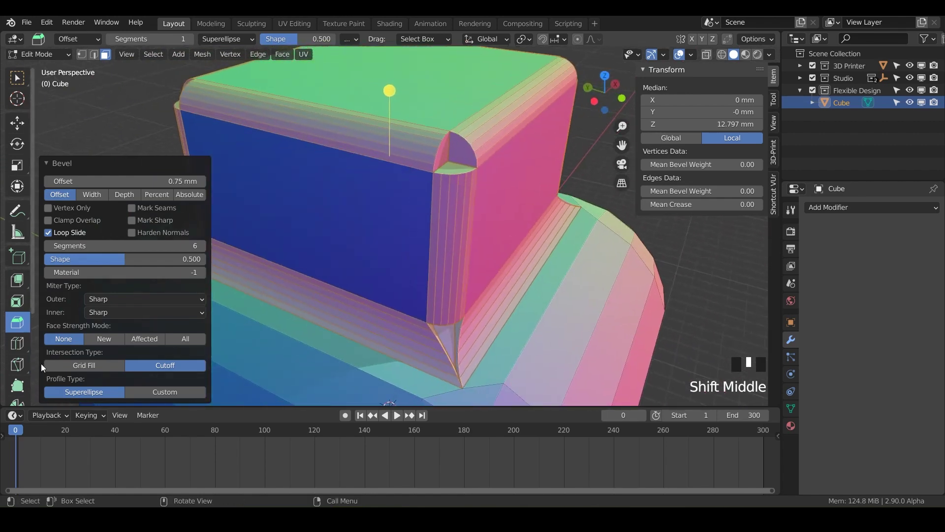
{"action": "left_click", "coordinate": [66, 365]}
{"action": "middle_click_drag", "start_coordinate": [360, 211], "coordinate": [402, 239]}
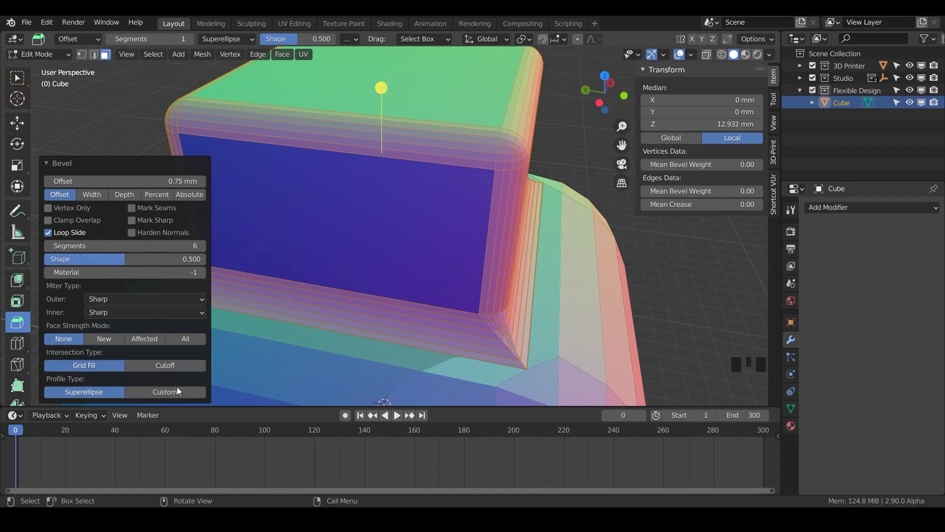
- Undo the raised block's bevel and select only its top face
{"action": "key", "text": "ctrl+shift+z"}
{"action": "key", "text": "ctrl+z"}
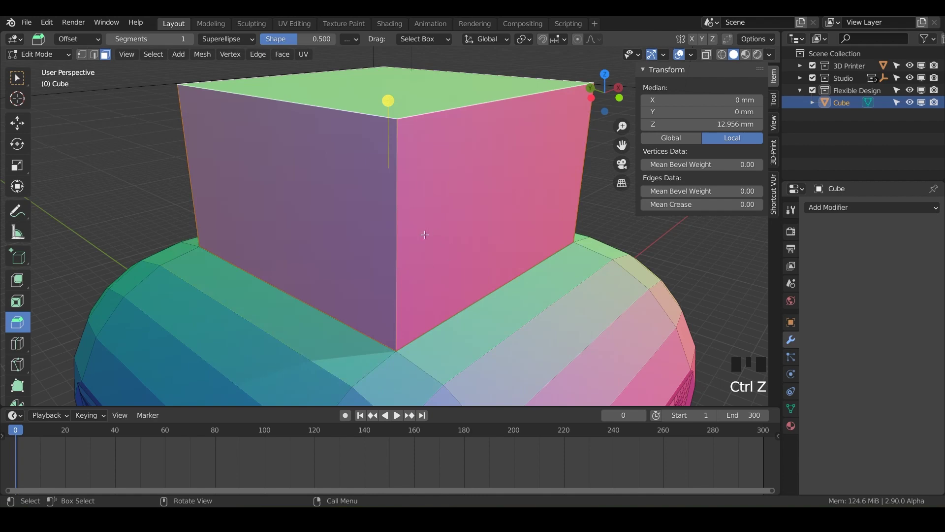
{"action": "middle_click_drag", "start_coordinate": [425, 235], "coordinate": [426, 223]}
{"action": "left_click", "coordinate": [392, 107]}
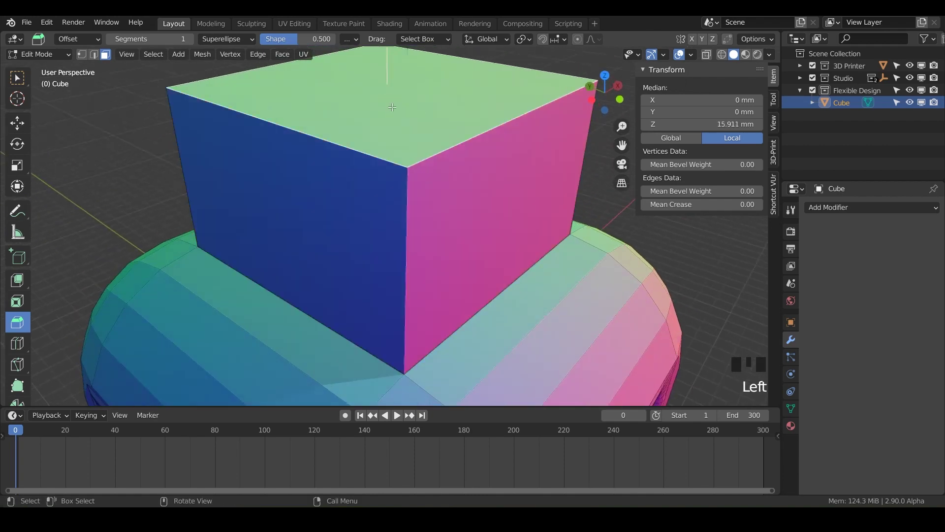
- Bevel the raised block's top face with an Offset of 3 mm and 30 segments
{"action": "middle_click_drag", "start_coordinate": [412, 130], "coordinate": [425, 169], "text": "shift"}
{"action": "left_click", "coordinate": [387, 91]}
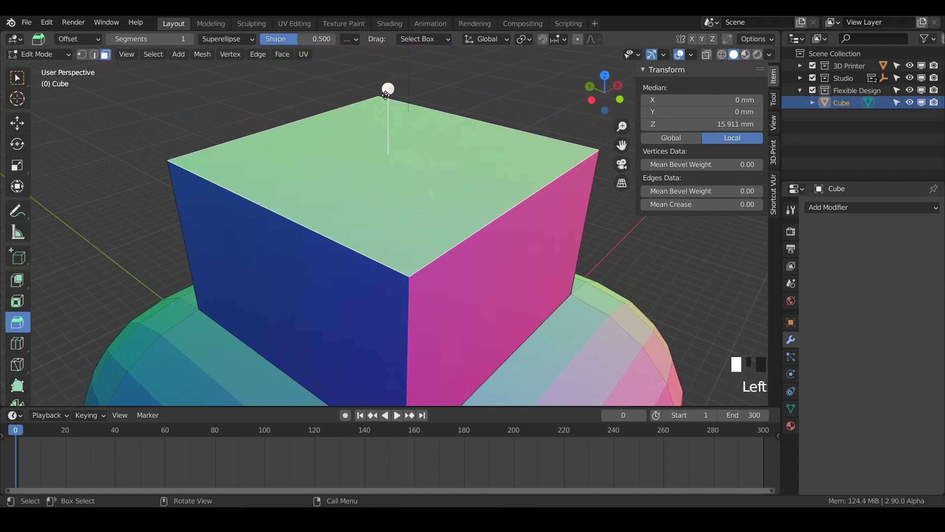
{"action": "left_click_drag", "start_coordinate": [386, 91], "coordinate": [406, 392]}
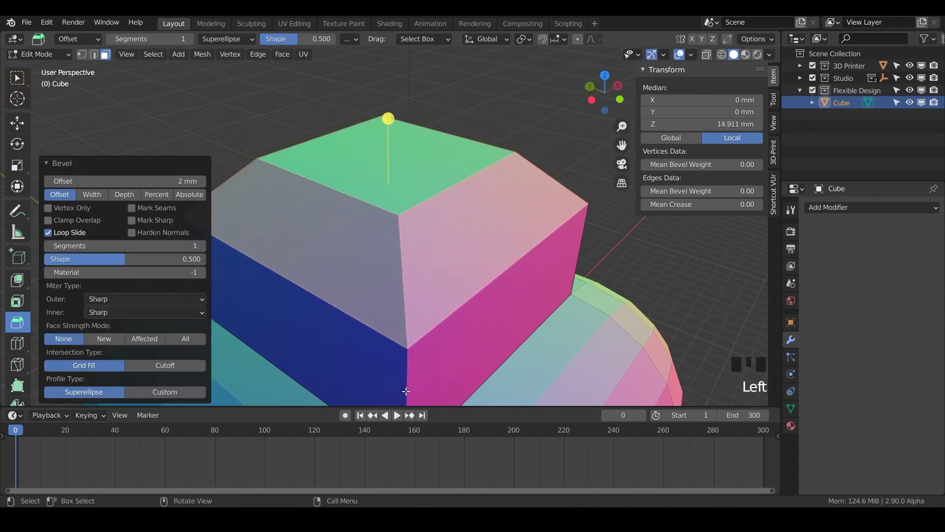
{"action": "left_click", "coordinate": [157, 184]}
{"action": "type", "text": "3"}
{"action": "key", "text": "Return"}
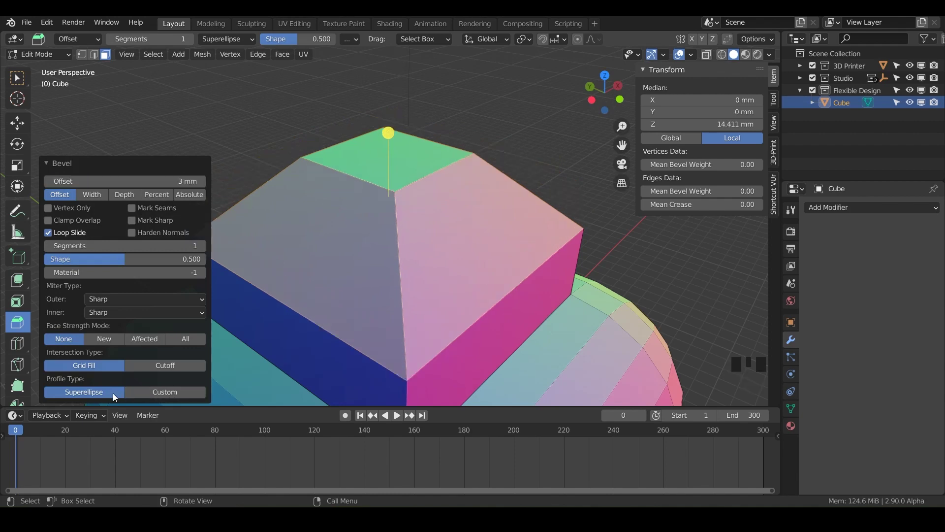
{"action": "left_click", "coordinate": [137, 245]}
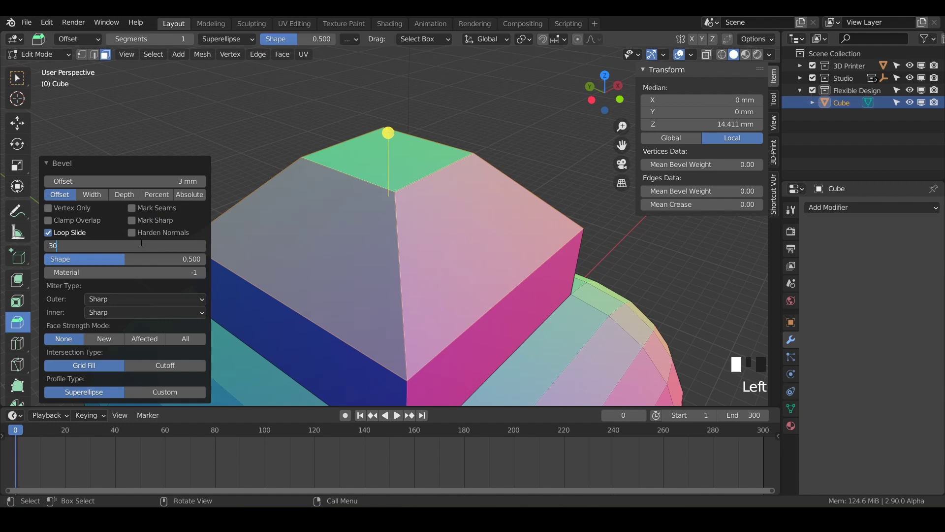
{"action": "key", "text": "Return"}
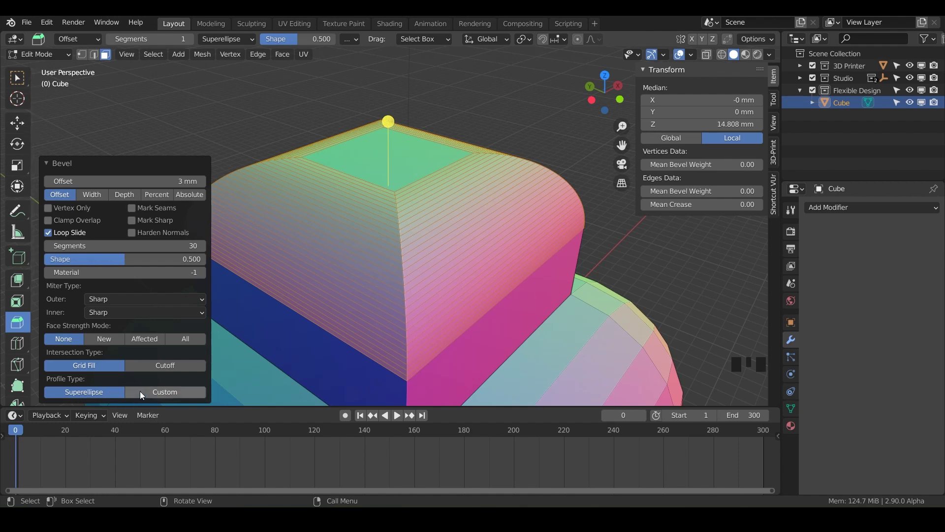
- Set the bevel's Profile Type to Custom and bend the profile curve into a wavy shape with three added points, checking it in side view
{"action": "left_click", "coordinate": [174, 391]}
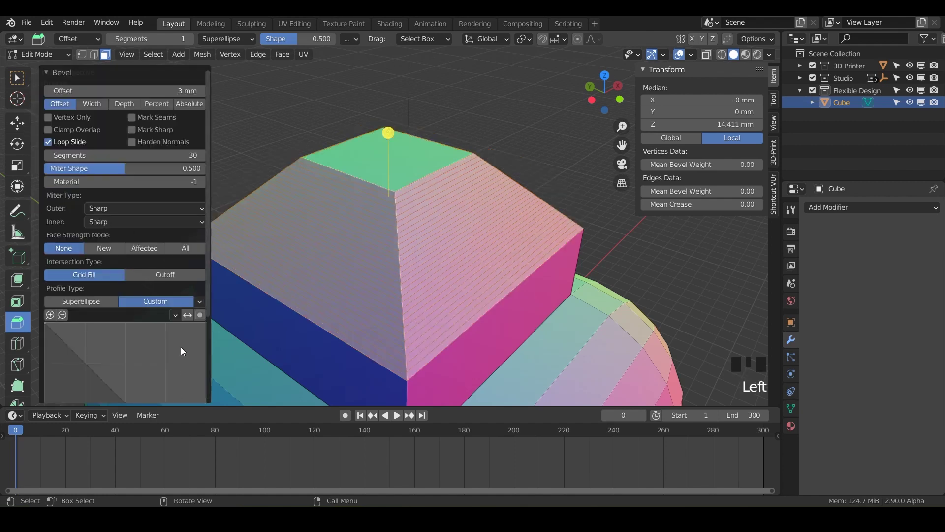
{"action": "scroll", "coordinate": [161, 349], "scroll_direction": "down", "scroll_amount": 3}
{"action": "scroll", "coordinate": [160, 353], "scroll_direction": "down", "scroll_amount": 2}
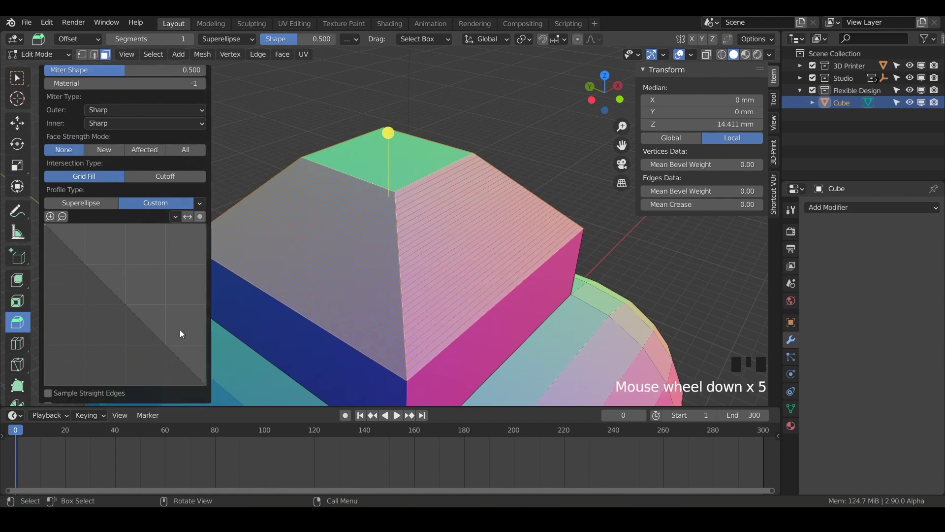
{"action": "middle_click_drag", "start_coordinate": [344, 279], "coordinate": [445, 234]}
{"action": "key", "text": "KP_3"}
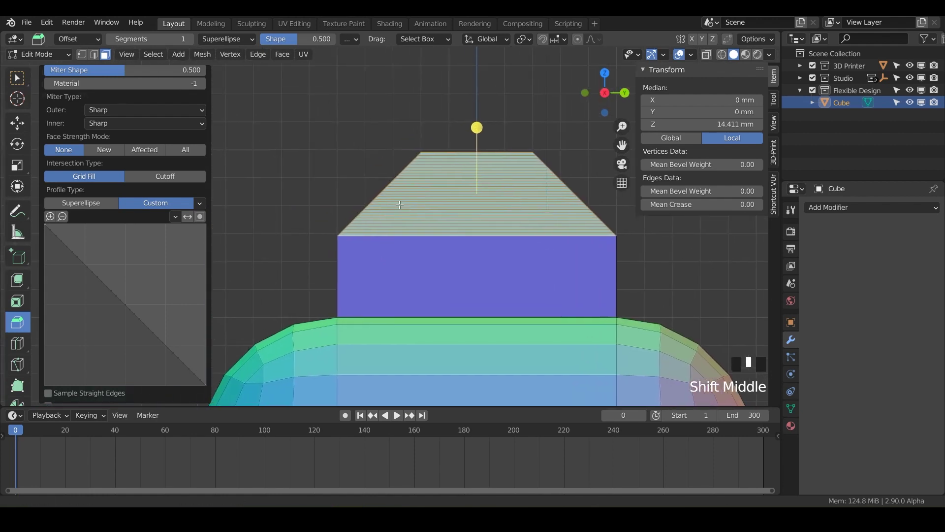
{"action": "left_click_drag", "start_coordinate": [116, 296], "coordinate": [91, 264]}
{"action": "left_click_drag", "start_coordinate": [140, 354], "coordinate": [161, 324]}
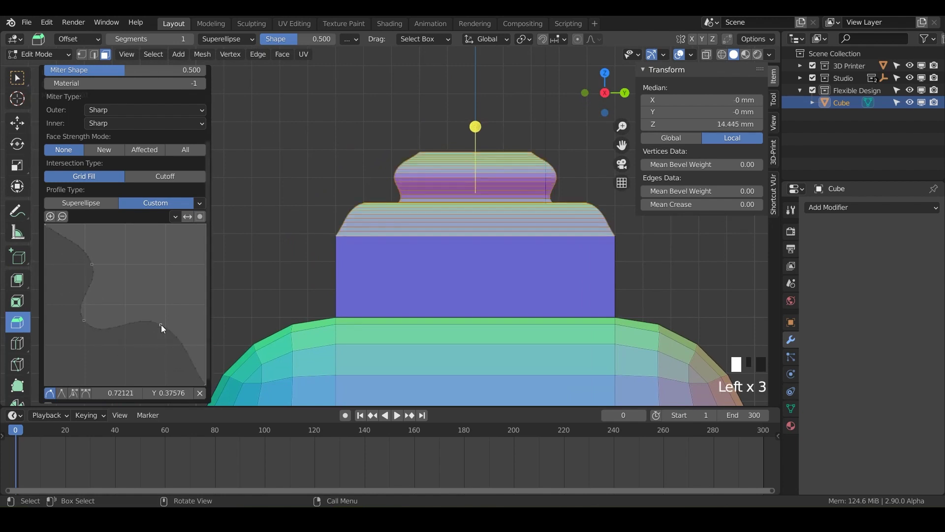
- Change the custom bevel profile to the Support Loops preset and examine the block's rounded upper edge up close
{"action": "left_click", "coordinate": [201, 203]}
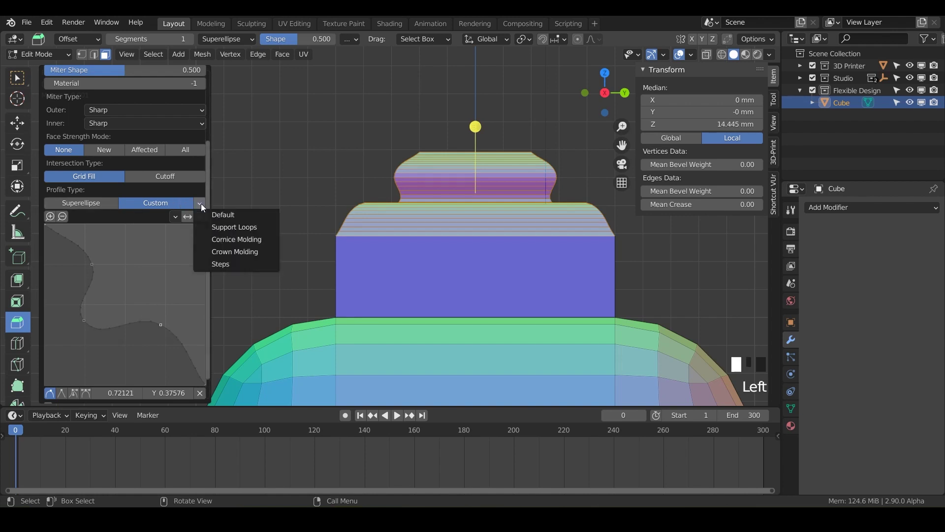
{"action": "left_click", "coordinate": [224, 228]}
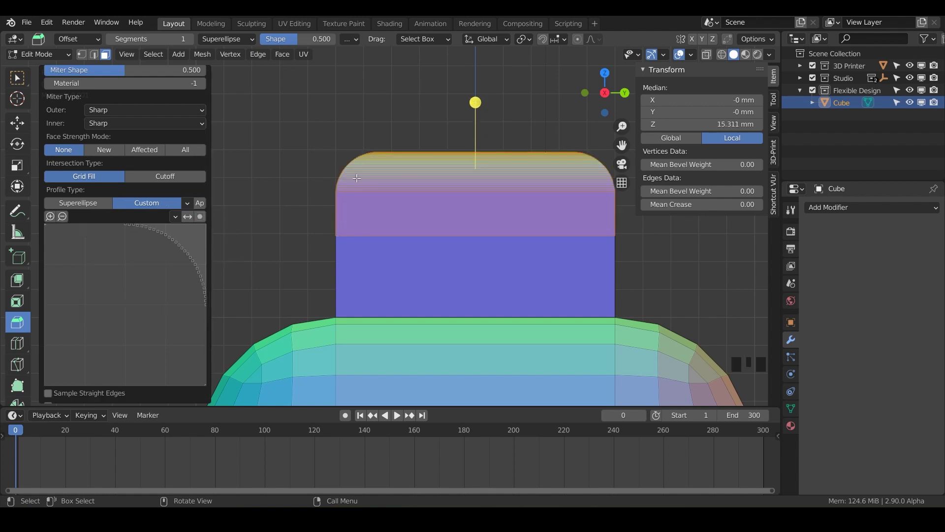
{"action": "scroll", "coordinate": [357, 178], "scroll_direction": "up", "scroll_amount": 2}
{"action": "middle_click_drag", "start_coordinate": [356, 121], "coordinate": [374, 195], "text": "shift"}
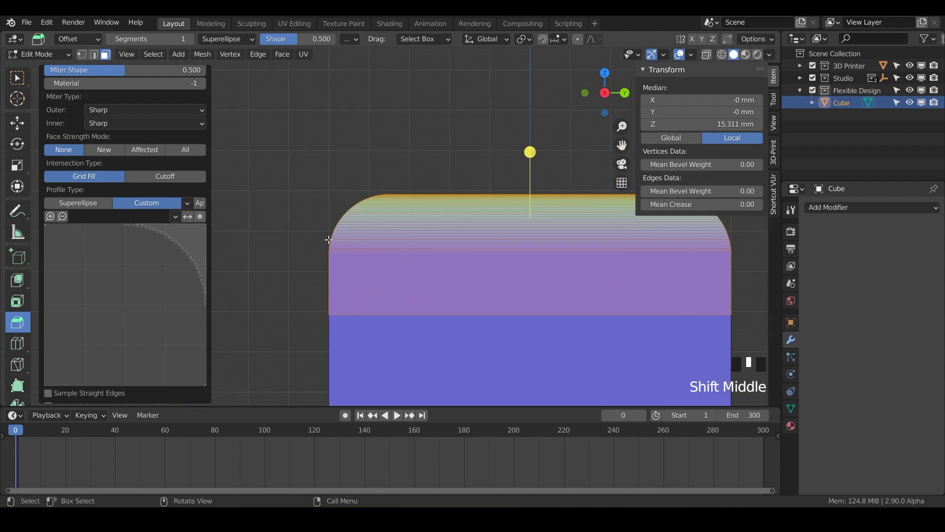
- Pull three points of the Support Loops profile curve inward to cut grooves into the block's rounded edge
{"action": "left_click_drag", "start_coordinate": [155, 226], "coordinate": [176, 292]}
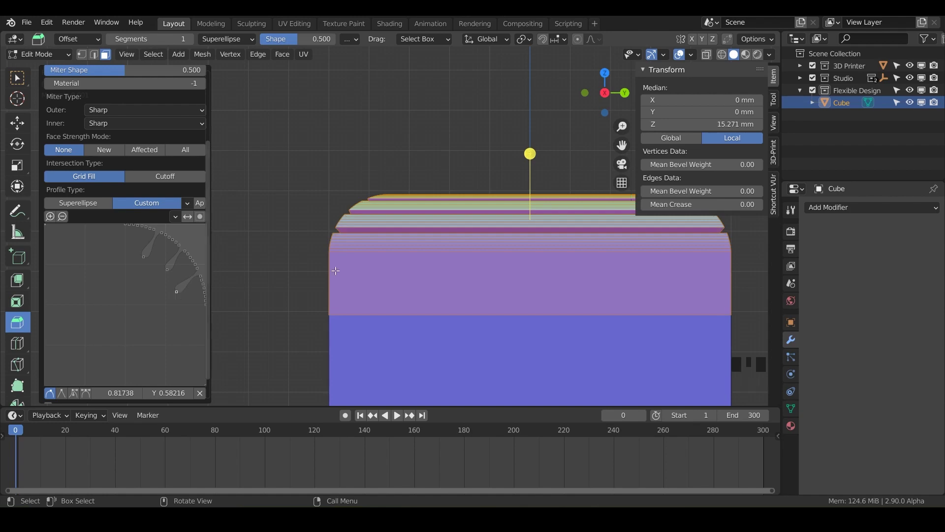
{"action": "middle_click_drag", "start_coordinate": [335, 270], "coordinate": [419, 284]}
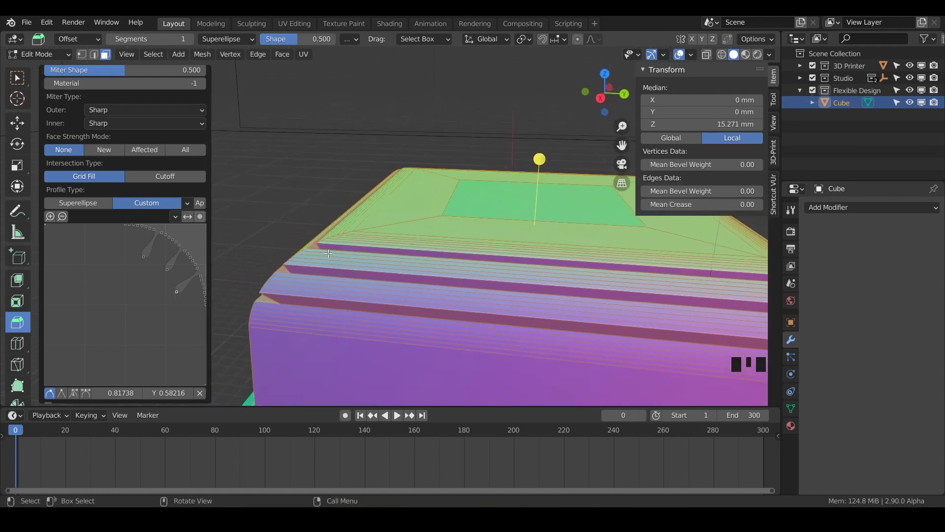
{"action": "mouse_move", "coordinate": [270, 292]}
{"action": "middle_mouse_down"}
{"action": "mouse_move", "coordinate": [280, 291]}
{"action": "mouse_move", "coordinate": [272, 304]}
{"action": "middle_mouse_up"}
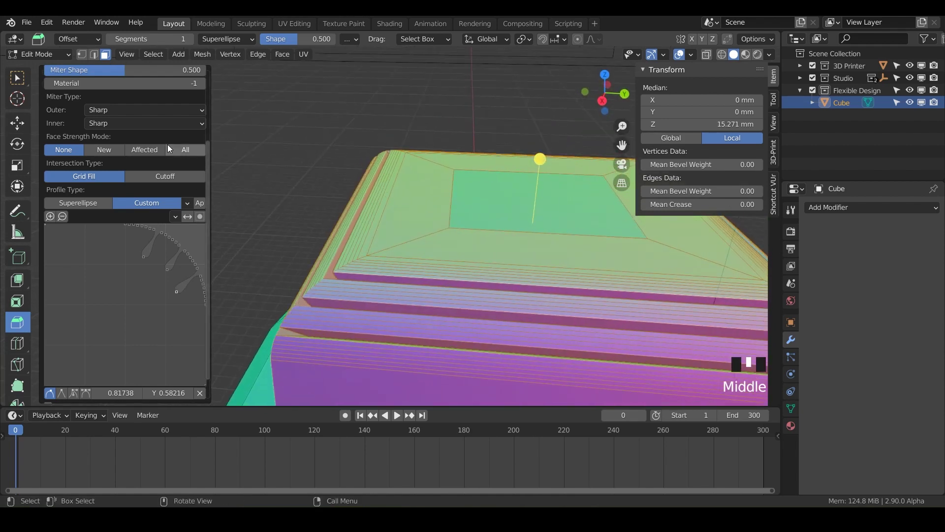
- Change the custom bevel profile to the Cornice Molding preset and view the block's molded edge from the side
{"action": "left_click", "coordinate": [187, 202]}
{"action": "left_click", "coordinate": [206, 241]}
{"action": "scroll", "coordinate": [441, 264], "scroll_direction": "down", "scroll_amount": 2}
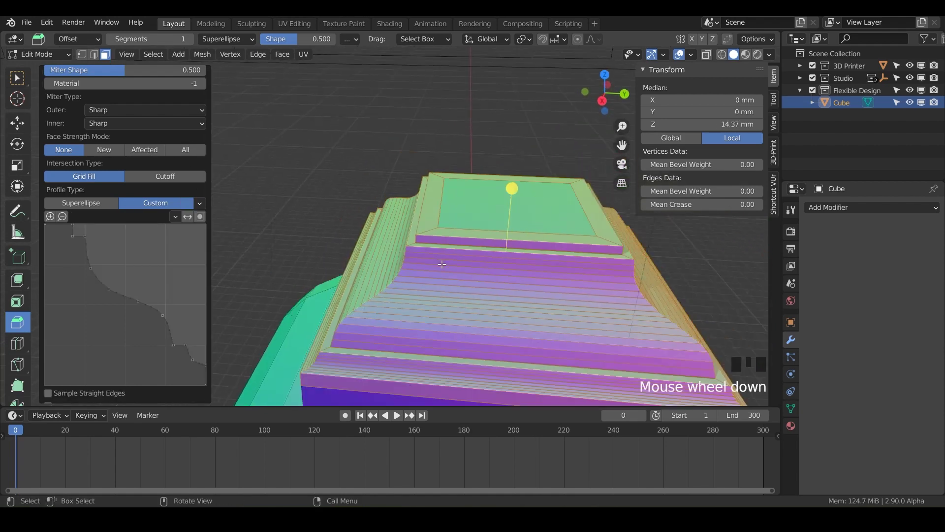
{"action": "middle_click_drag", "start_coordinate": [441, 264], "coordinate": [351, 213]}
{"action": "scroll", "coordinate": [418, 234], "scroll_direction": "up", "scroll_amount": 2}
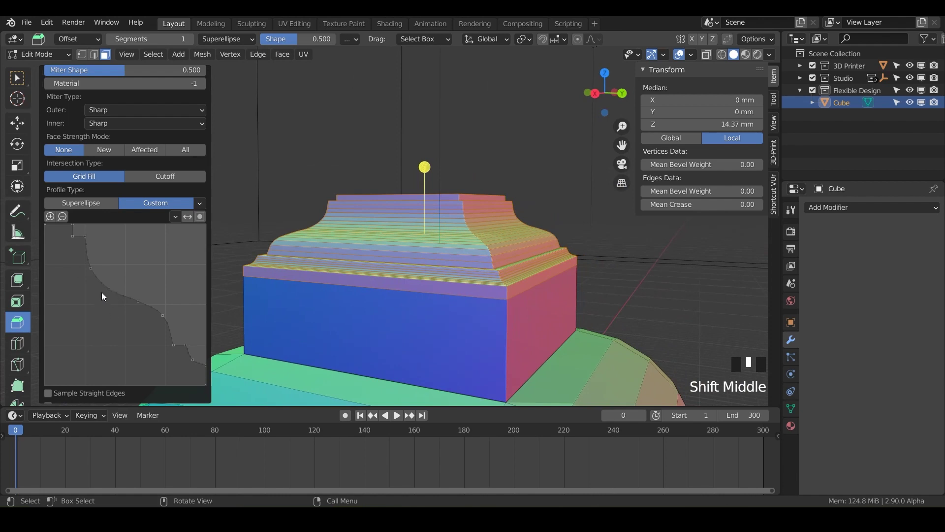
- Reverse the Cornice Molding profile path back and forth several times to compare both directions on the block
{"action": "left_click", "coordinate": [187, 217]}
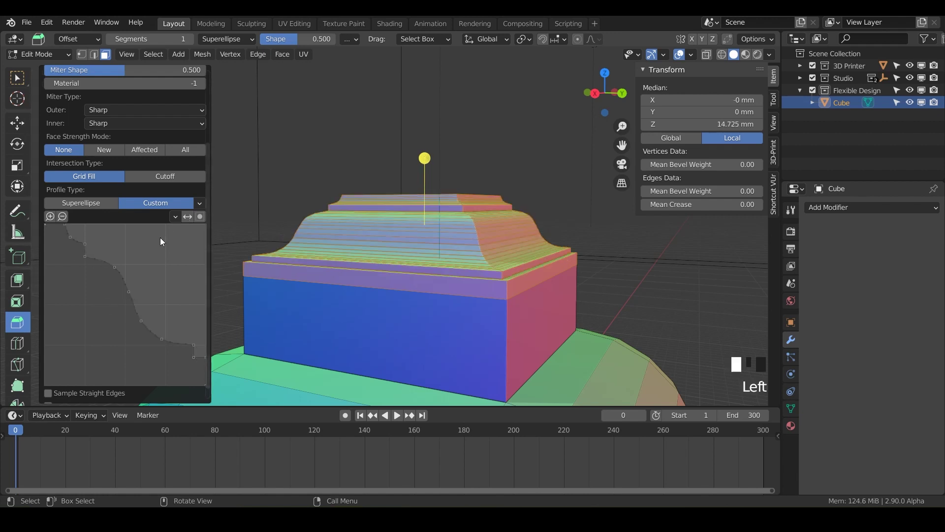
{"action": "left_click", "coordinate": [187, 217]}
{"action": "left_click", "coordinate": [188, 216]}
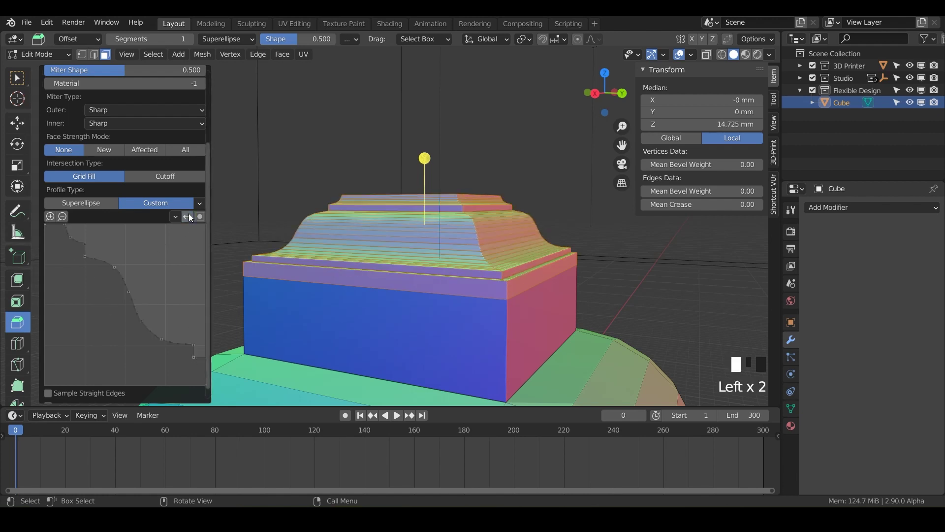
{"action": "left_click", "coordinate": [188, 217]}
{"action": "left_click", "coordinate": [188, 217]}
- Change the custom bevel profile to the Crown Molding preset and view the block from above
{"action": "left_click", "coordinate": [175, 216]}
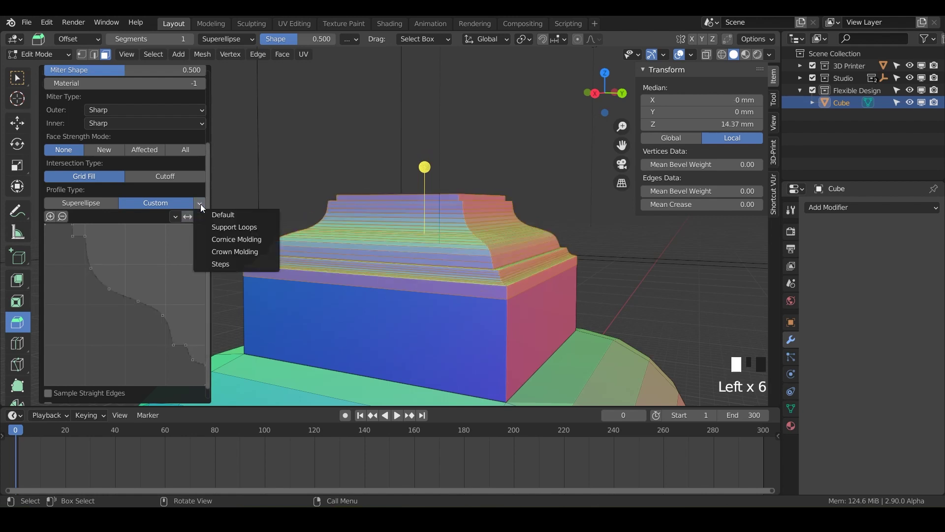
{"action": "left_click", "coordinate": [206, 251]}
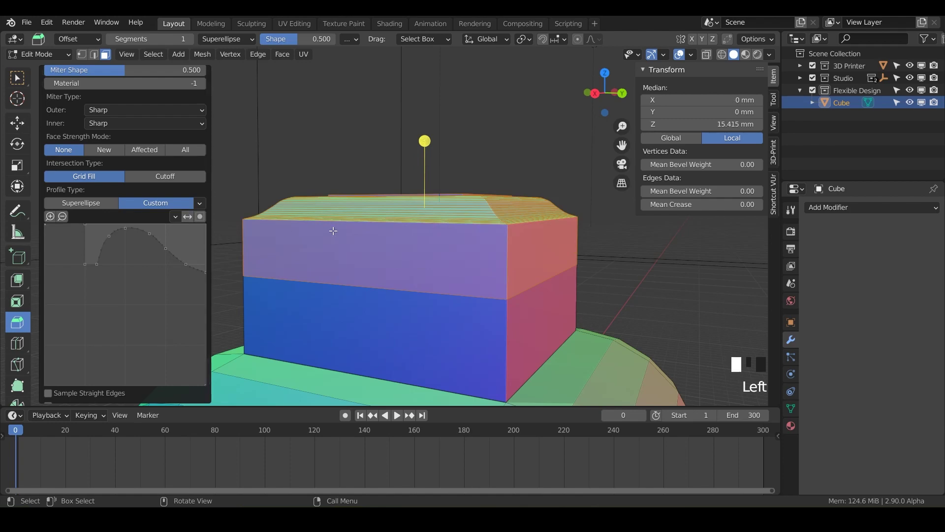
{"action": "middle_click_drag", "start_coordinate": [316, 212], "coordinate": [345, 197]}
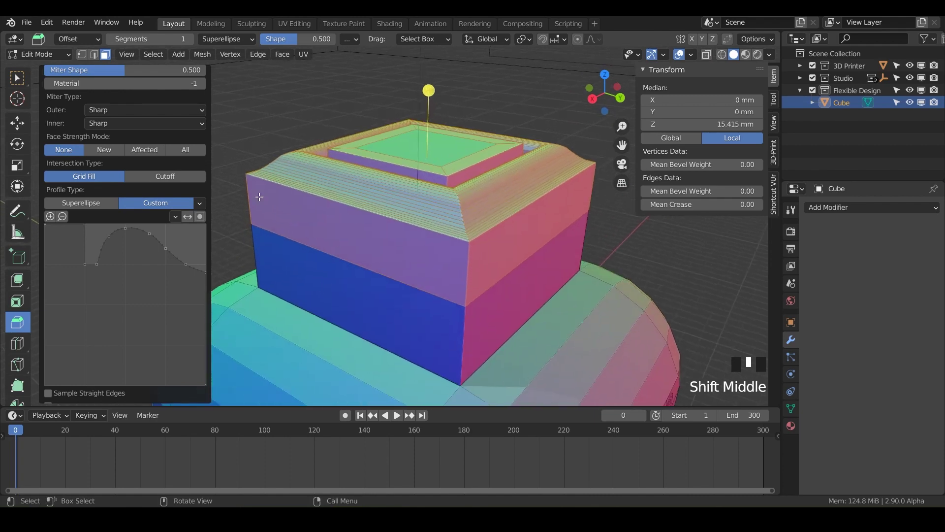
- Change the custom bevel profile to the Steps preset and raise the bevel's Segments to 69
{"action": "left_click", "coordinate": [201, 203]}
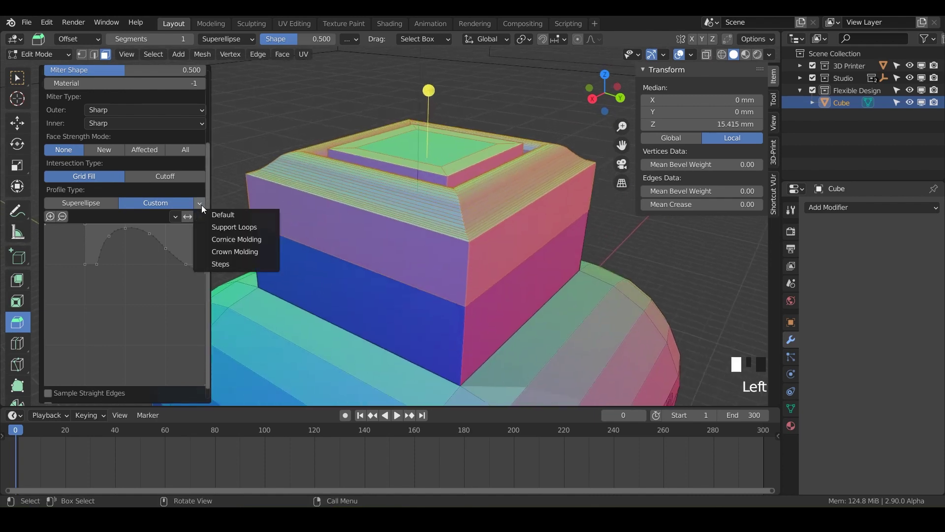
{"action": "left_click", "coordinate": [212, 265]}
{"action": "middle_click_drag", "start_coordinate": [423, 197], "coordinate": [284, 200]}
{"action": "scroll", "coordinate": [423, 190], "scroll_direction": "up", "scroll_amount": 3}
{"action": "scroll", "coordinate": [422, 206], "scroll_direction": "down", "scroll_amount": 3}
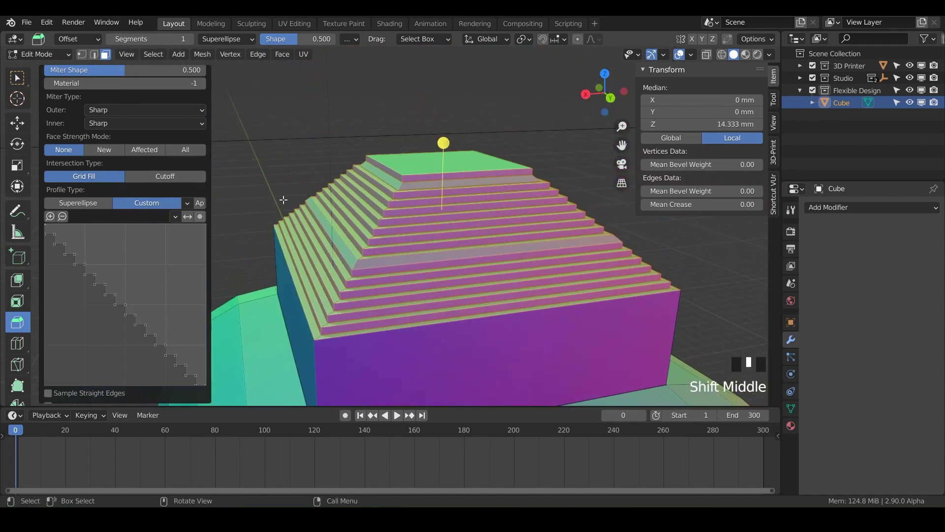
{"action": "scroll", "coordinate": [82, 116], "scroll_direction": "up", "scroll_amount": 3}
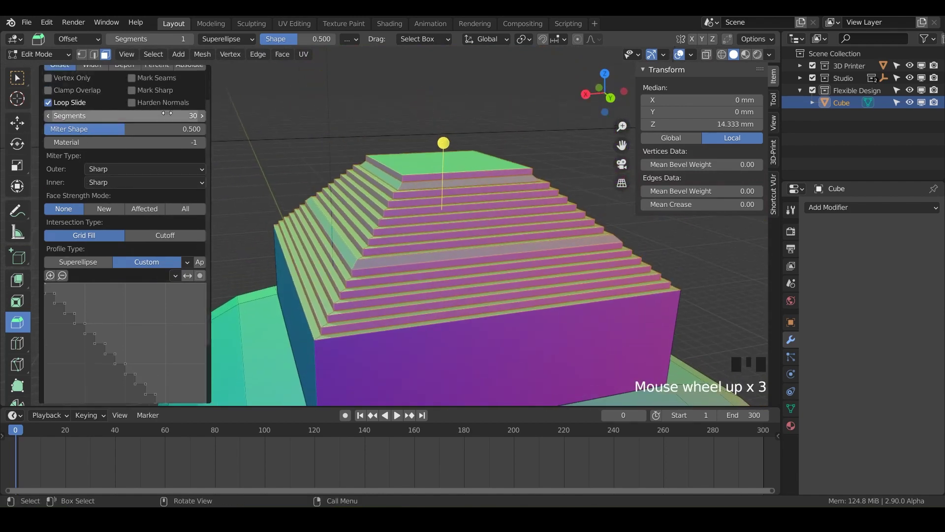
{"action": "left_click_drag", "start_coordinate": [167, 114], "coordinate": [187, 116]}
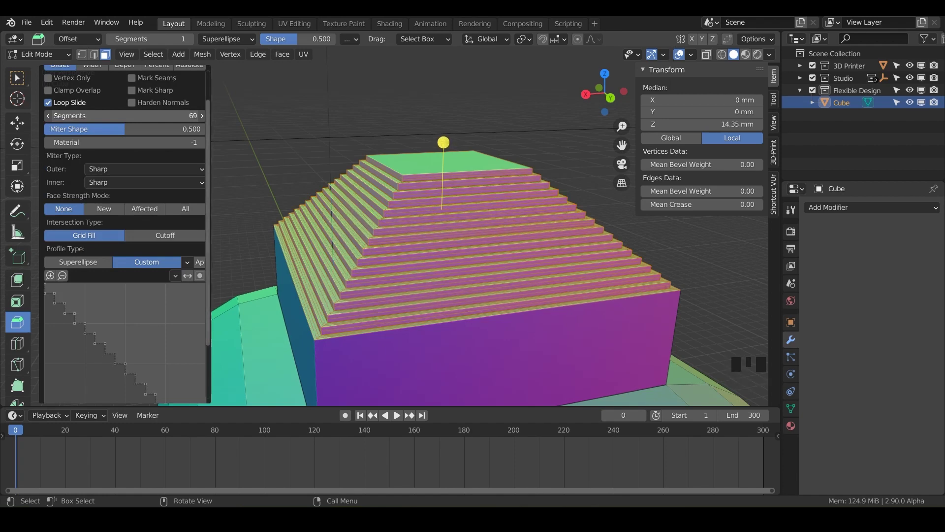
- Examine the stepped block and the beveled corners inside the cube's side recesses up close
{"action": "middle_click_drag", "start_coordinate": [344, 275], "coordinate": [475, 277]}
{"action": "scroll", "coordinate": [348, 226], "scroll_direction": "up", "scroll_amount": 3}
{"action": "scroll", "coordinate": [467, 274], "scroll_direction": "down", "scroll_amount": 5}
{"action": "scroll", "coordinate": [477, 236], "scroll_direction": "down", "scroll_amount": 2}
{"action": "scroll", "coordinate": [412, 236], "scroll_direction": "down", "scroll_amount": 3}
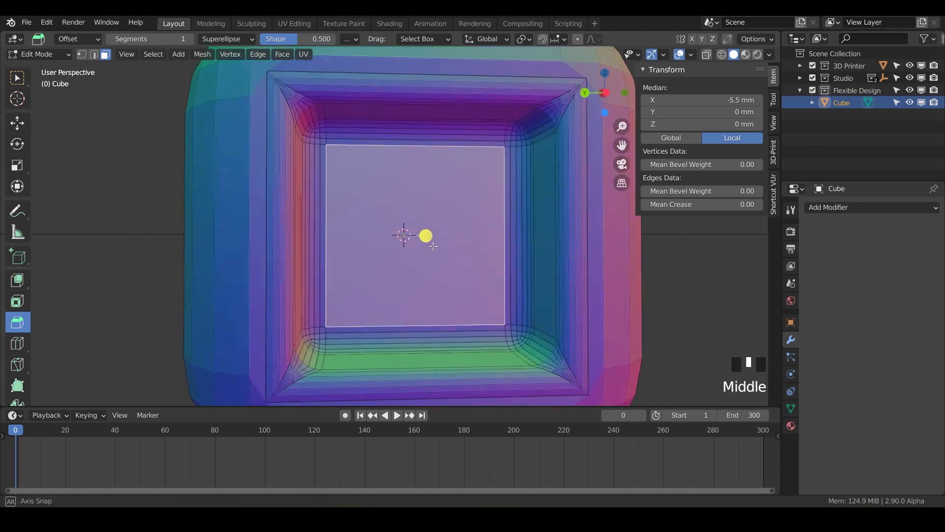
{"action": "middle_click_drag", "start_coordinate": [434, 241], "coordinate": [447, 276]}
{"action": "left_click", "coordinate": [471, 250]}
{"action": "scroll", "coordinate": [381, 253], "scroll_direction": "up", "scroll_amount": 3}
{"action": "scroll", "coordinate": [393, 258], "scroll_direction": "up", "scroll_amount": 2, "text": "alt+shift"}
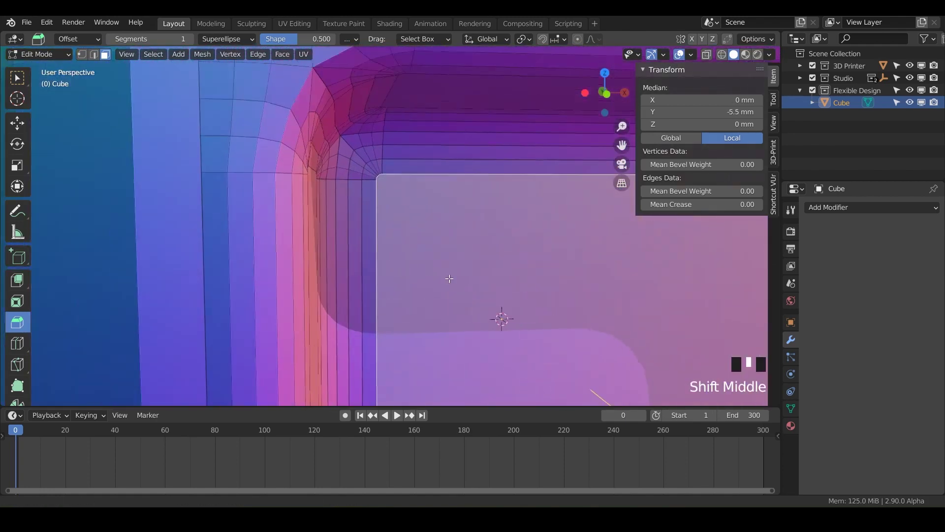
{"action": "scroll", "coordinate": [450, 278], "scroll_direction": "up", "scroll_amount": 3}
{"action": "middle_click_drag", "start_coordinate": [411, 196], "coordinate": [474, 296], "text": "shift"}
{"action": "scroll", "coordinate": [399, 307], "scroll_direction": "down", "scroll_amount": 3}
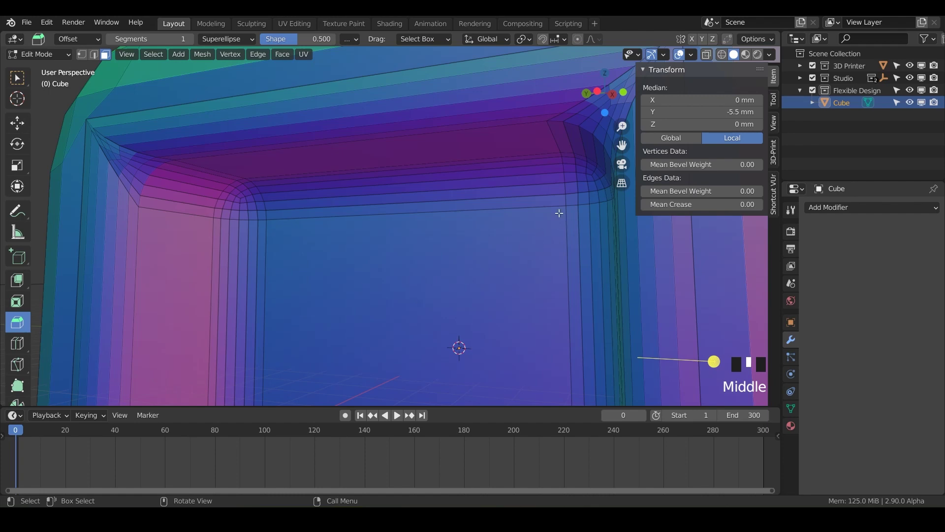
- Select the floor face of the negative-X side recess and extrude it outward about 7.6 mm with Extrude Region
{"action": "left_click", "coordinate": [526, 238]}
{"action": "middle_click_drag", "start_coordinate": [471, 284], "coordinate": [475, 205], "text": "shift"}
{"action": "scroll", "coordinate": [453, 233], "scroll_direction": "down", "scroll_amount": 3}
{"action": "scroll", "coordinate": [453, 233], "scroll_direction": "up", "scroll_amount": 2}
{"action": "scroll", "coordinate": [474, 207], "scroll_direction": "down", "scroll_amount": 3}
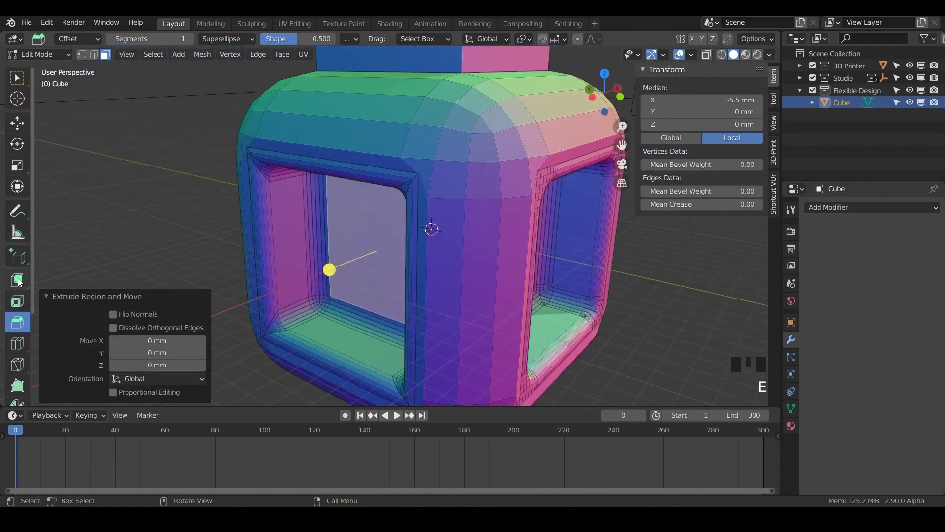
{"action": "left_click", "coordinate": [17, 280]}
{"action": "left_click_drag", "start_coordinate": [344, 262], "coordinate": [240, 315]}
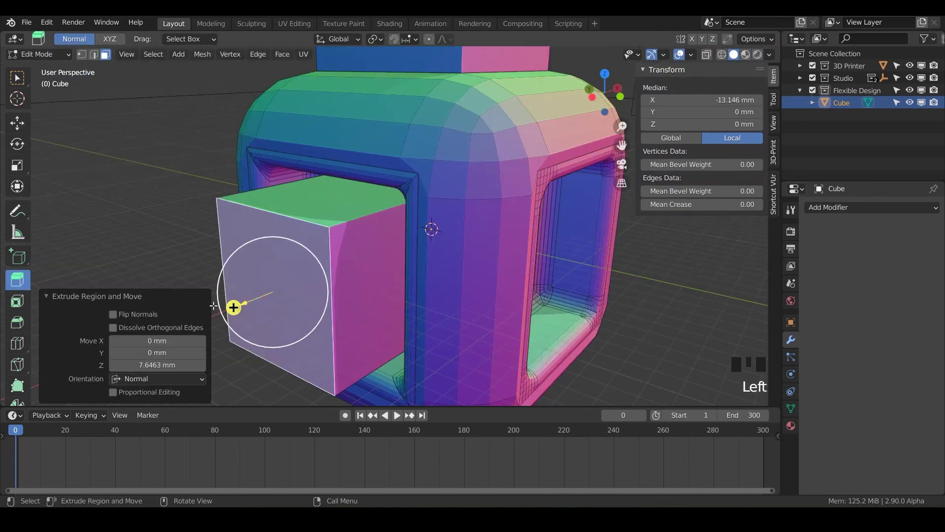
- Bevel the extruded side block's end face with an Offset of 3 mm and 30 segments
{"action": "left_click", "coordinate": [17, 322]}
{"action": "middle_click_drag", "start_coordinate": [258, 341], "coordinate": [166, 244]}
{"action": "left_click_drag", "start_coordinate": [155, 238], "coordinate": [105, 244]}
{"action": "double_click", "coordinate": [124, 182]}
{"action": "type", "text": "3"}
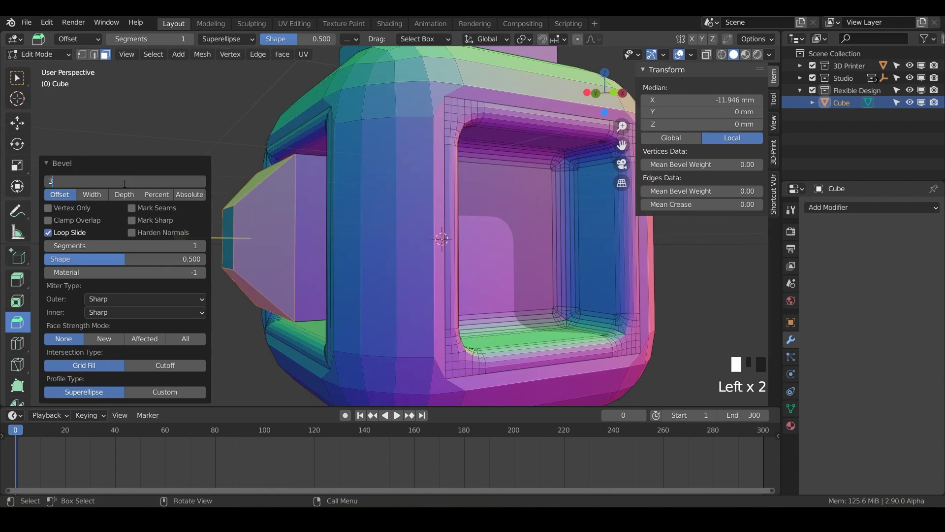
{"action": "key", "text": "Return"}
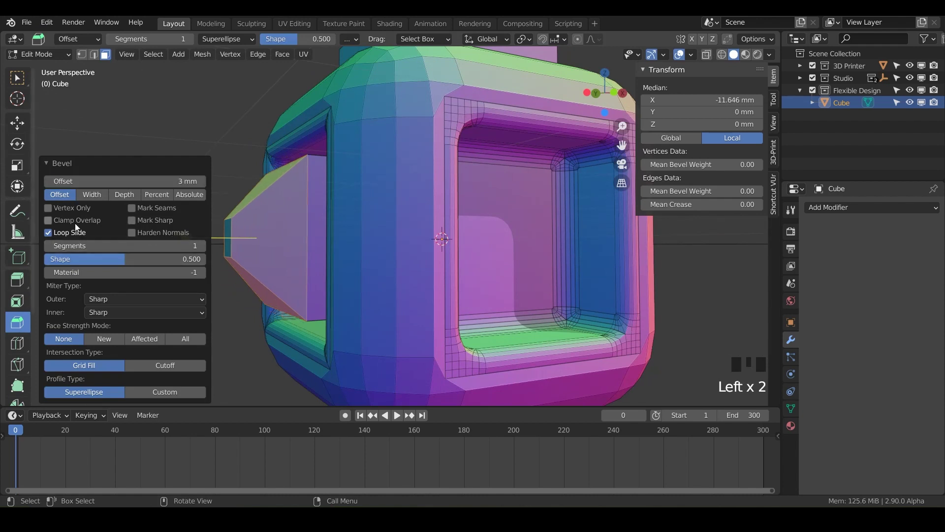
{"action": "left_click", "coordinate": [172, 248]}
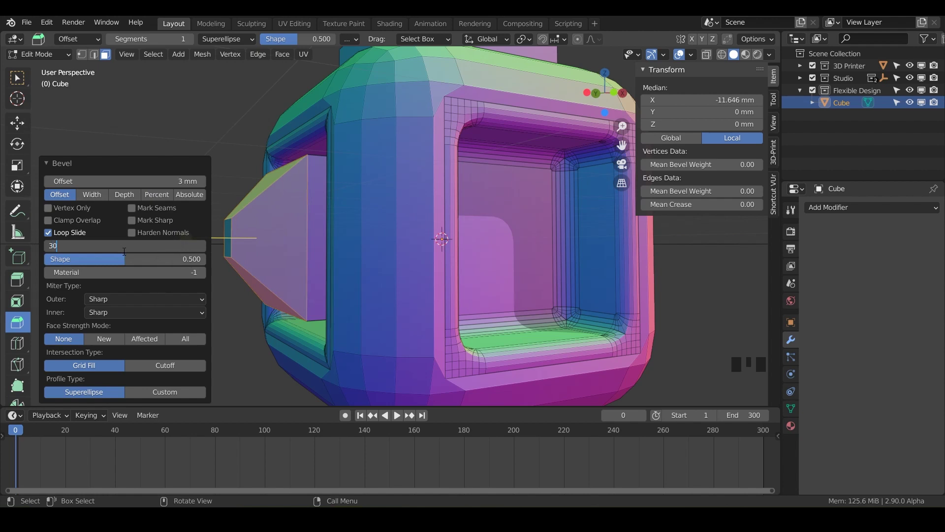
{"action": "key", "text": "Return"}
- Give the side block's bevel a Custom profile with the Support Loops preset and pull three curve points inward to form grooves
{"action": "left_click", "coordinate": [160, 392]}
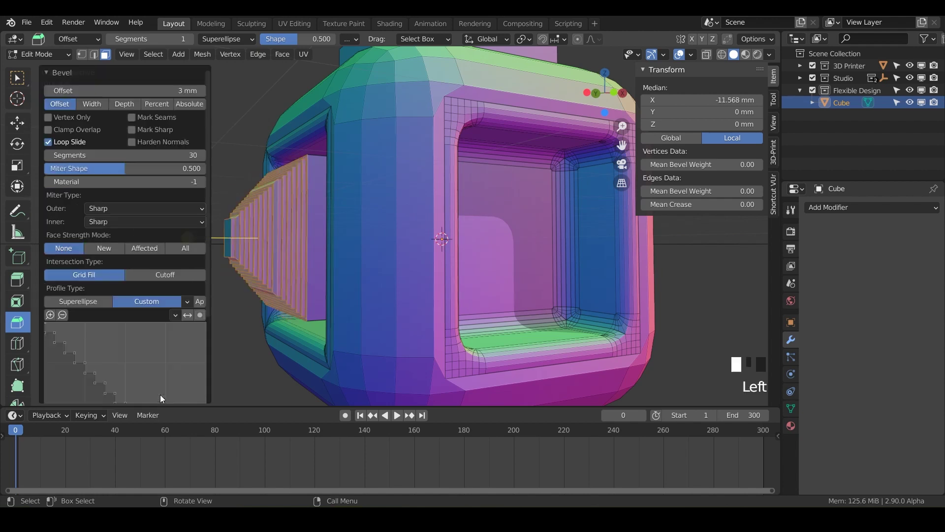
{"action": "left_click", "coordinate": [187, 302]}
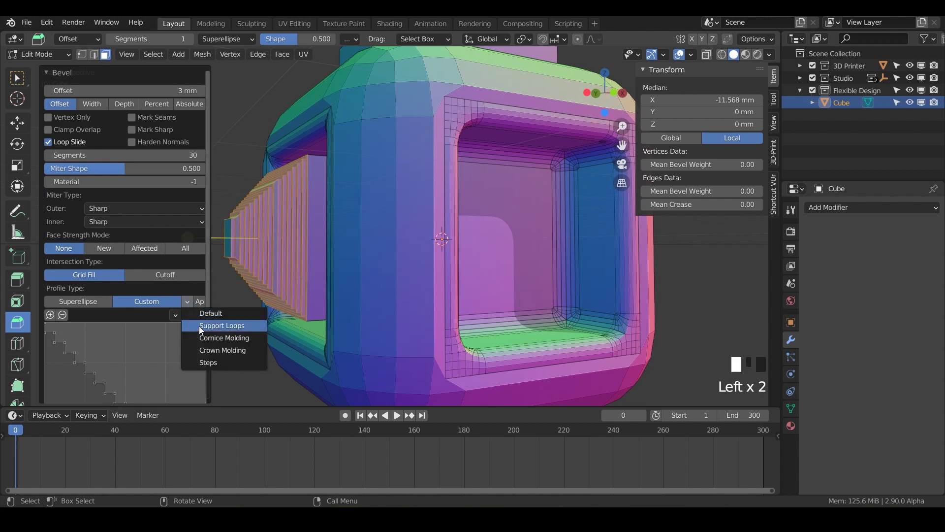
{"action": "left_click", "coordinate": [199, 326]}
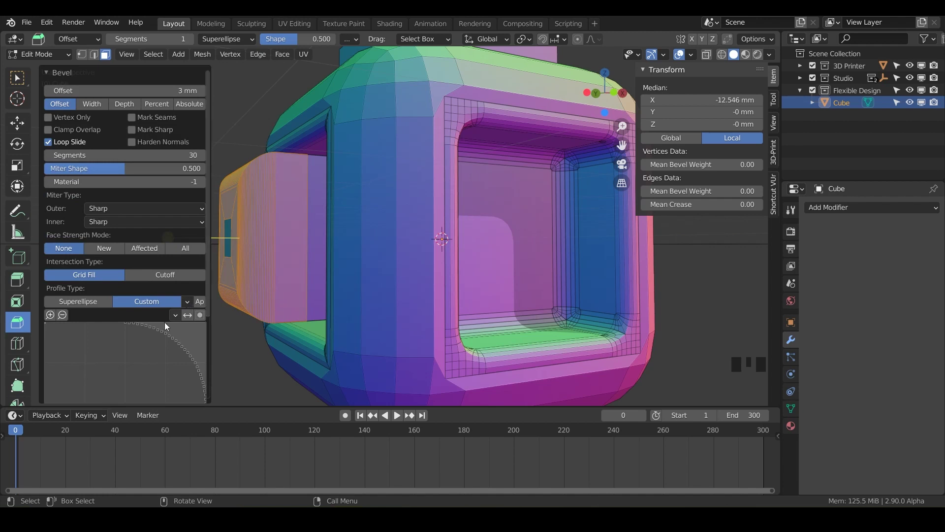
{"action": "left_click_drag", "start_coordinate": [158, 330], "coordinate": [135, 340]}
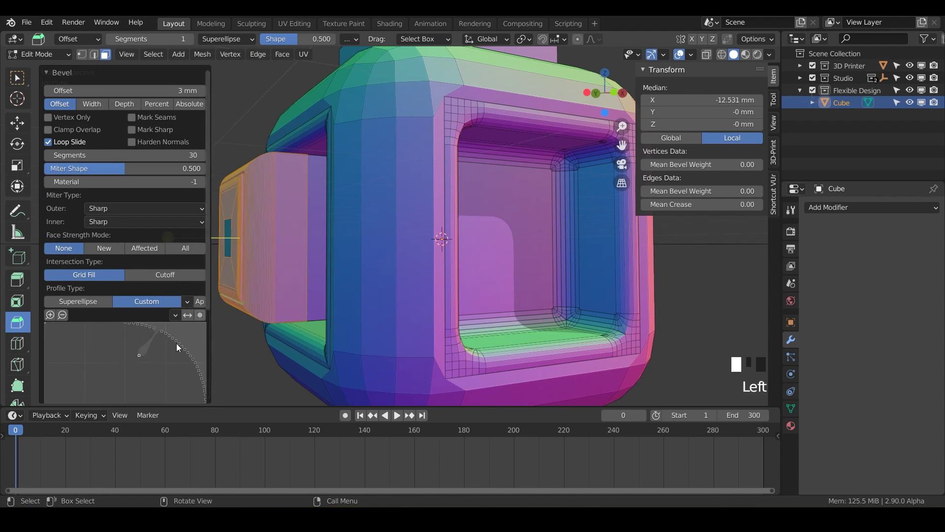
{"action": "left_click_drag", "start_coordinate": [180, 346], "coordinate": [164, 390]}
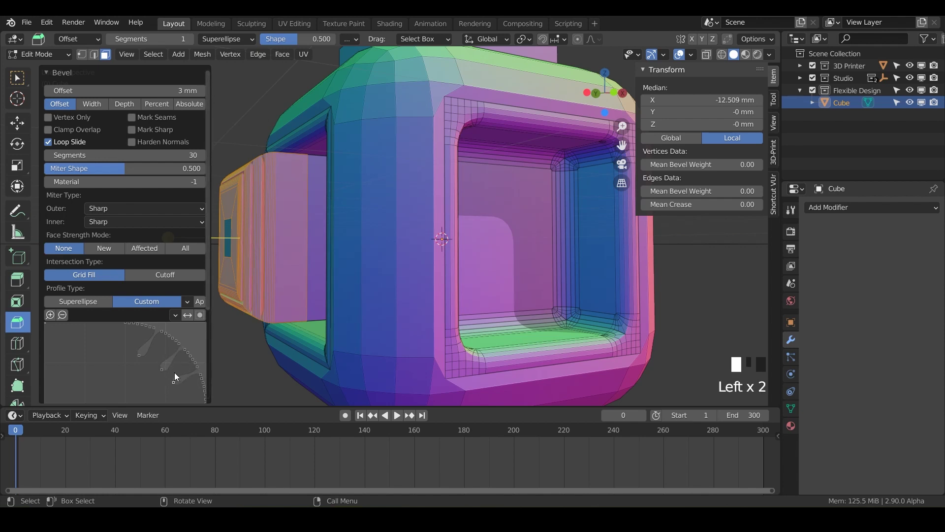
- Select the floor face of the opposite, positive-X side recess and extrude it outward into a block through the opening
{"action": "middle_click_drag", "start_coordinate": [274, 303], "coordinate": [365, 217], "text": "shift"}
{"action": "scroll", "coordinate": [277, 295], "scroll_direction": "down", "scroll_amount": 3}
{"action": "left_click", "coordinate": [364, 217]}
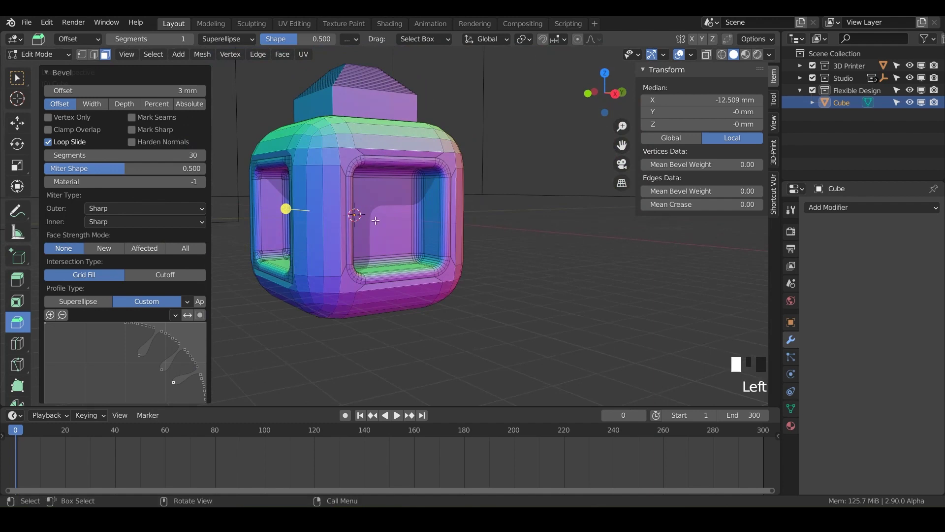
{"action": "scroll", "coordinate": [374, 220], "scroll_direction": "up", "scroll_amount": 2}
{"action": "left_click_drag", "start_coordinate": [412, 213], "coordinate": [378, 211]}
{"action": "key", "text": "ctrl+z"}
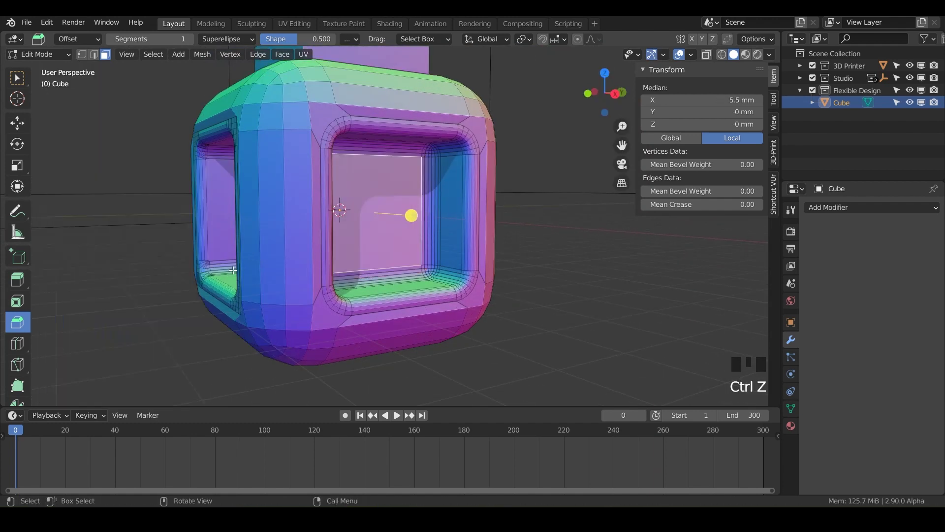
{"action": "left_click", "coordinate": [17, 280]}
{"action": "left_click_drag", "start_coordinate": [399, 215], "coordinate": [539, 211]}
- Bevel the second side block's end face with an Offset of 3 mm and 30 segments
{"action": "left_click", "coordinate": [17, 322]}
{"action": "left_click", "coordinate": [144, 183]}
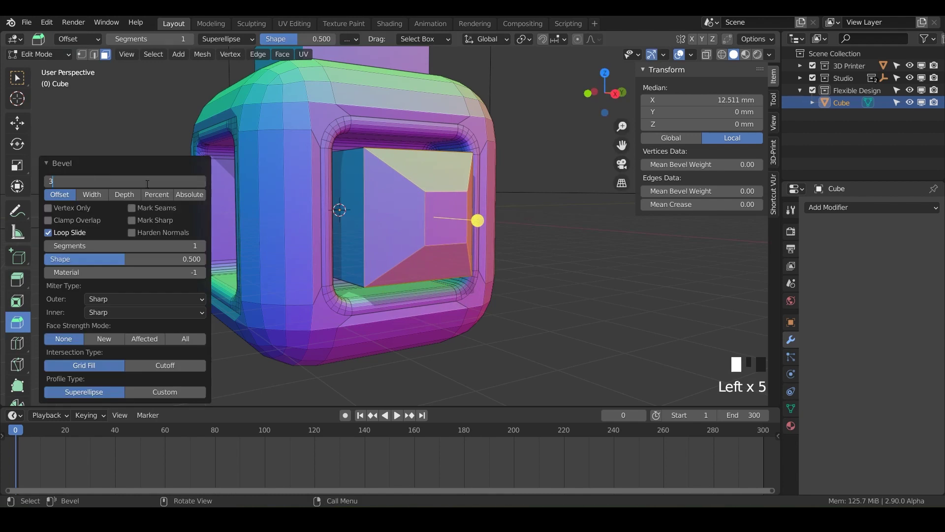
{"action": "type", "text": "3"}
{"action": "left_click", "coordinate": [145, 251]}
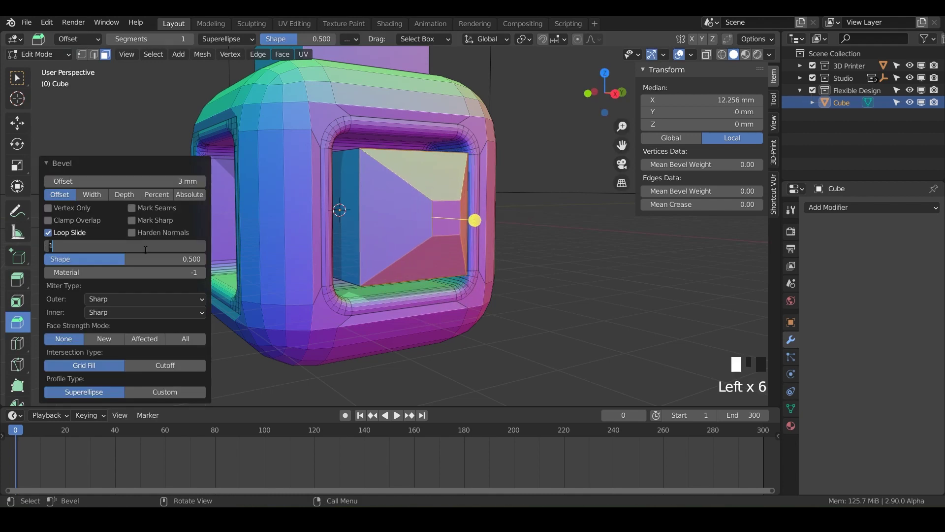
{"action": "key", "text": "Return"}
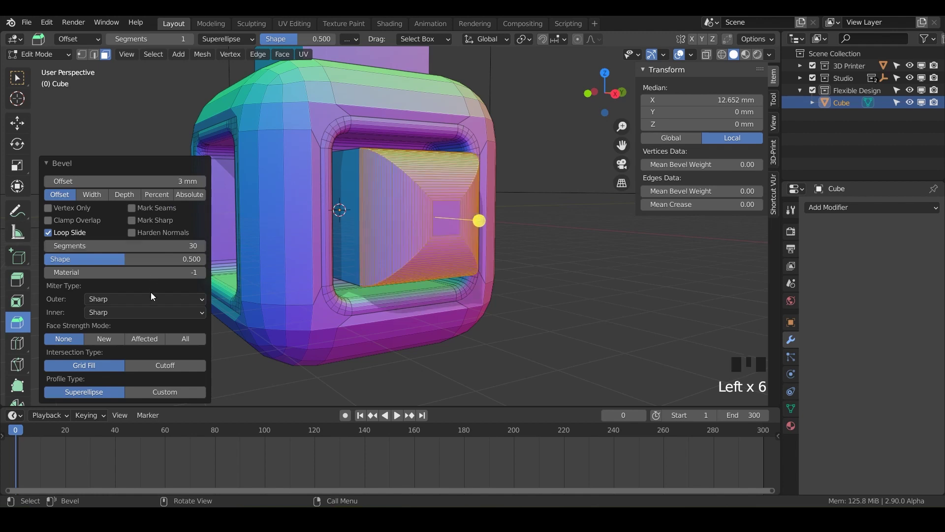
- Set the second side block's bevel to a Custom profile using the Cornice Molding preset
{"action": "left_click", "coordinate": [149, 395]}
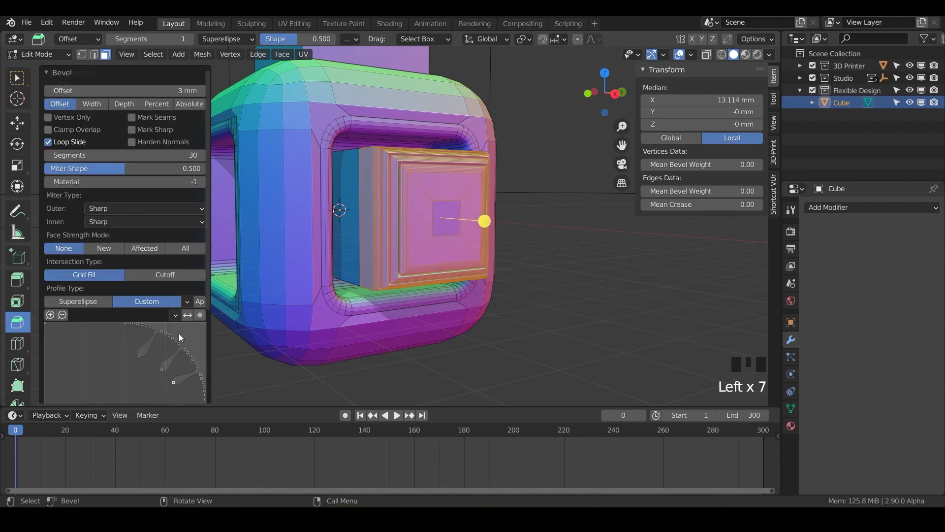
{"action": "left_click", "coordinate": [187, 304]}
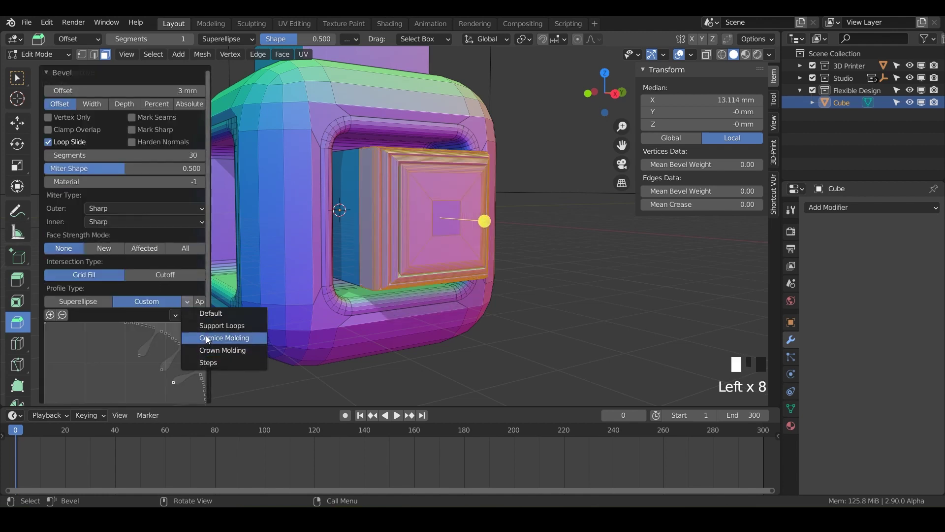
{"action": "left_click", "coordinate": [205, 338]}
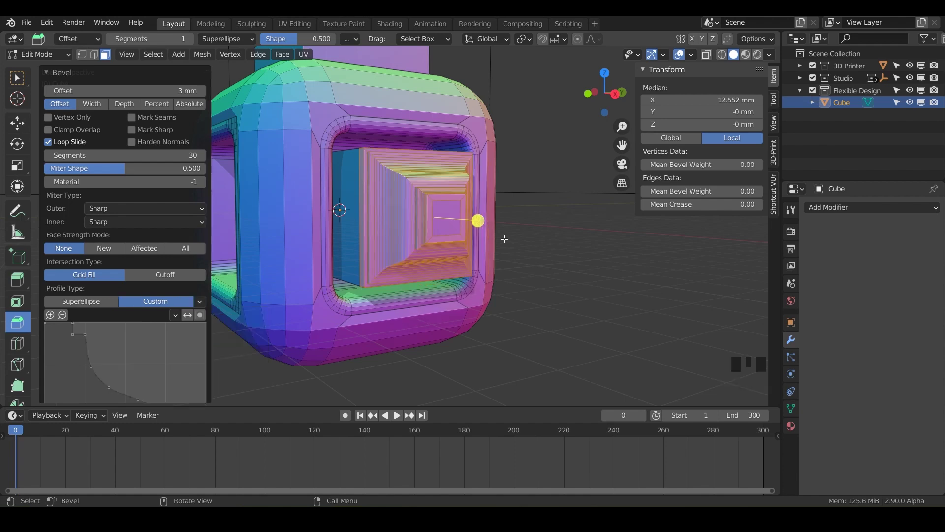
- Select the floor face of the negative-Z recess and extrude it about 8.79 mm outward with Extrude Manifold
{"action": "scroll", "coordinate": [504, 239], "scroll_direction": "up", "scroll_amount": 1}
{"action": "middle_click_drag", "start_coordinate": [505, 239], "coordinate": [401, 254]}
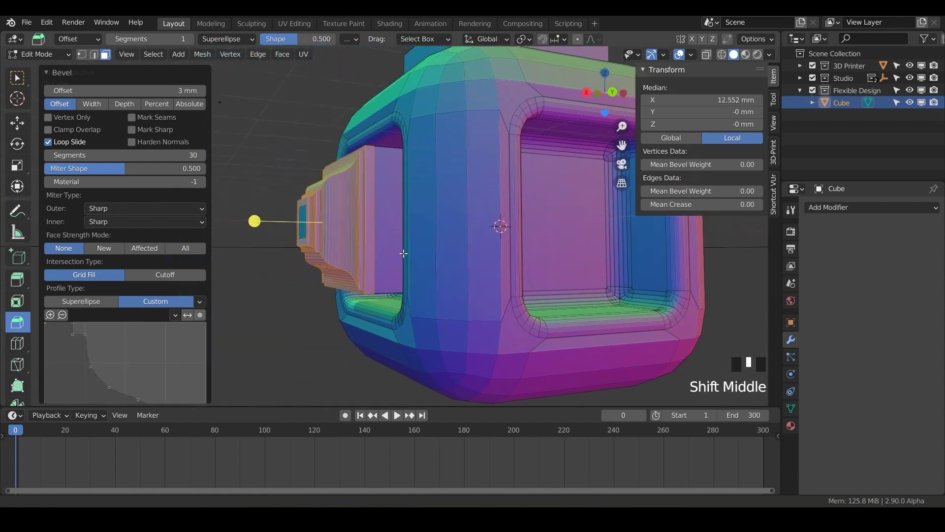
{"action": "middle_click_drag", "start_coordinate": [332, 217], "coordinate": [311, 216]}
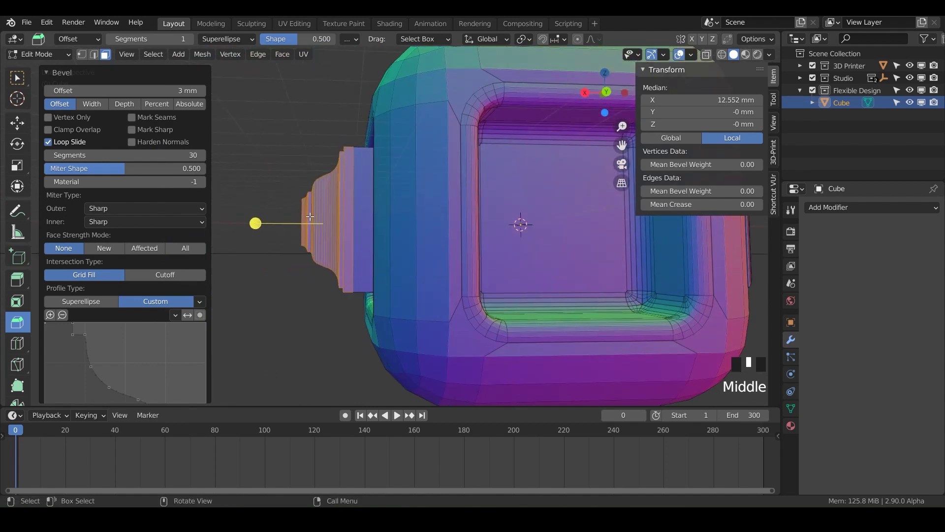
{"action": "scroll", "coordinate": [372, 242], "scroll_direction": "down", "scroll_amount": 5}
{"action": "middle_click_drag", "start_coordinate": [400, 261], "coordinate": [89, 268]}
{"action": "scroll", "coordinate": [436, 232], "scroll_direction": "up", "scroll_amount": 1}
{"action": "scroll", "coordinate": [436, 232], "scroll_direction": "up", "scroll_amount": 1}
{"action": "left_click", "coordinate": [506, 237]}
{"action": "scroll", "coordinate": [493, 231], "scroll_direction": "up", "scroll_amount": 2}
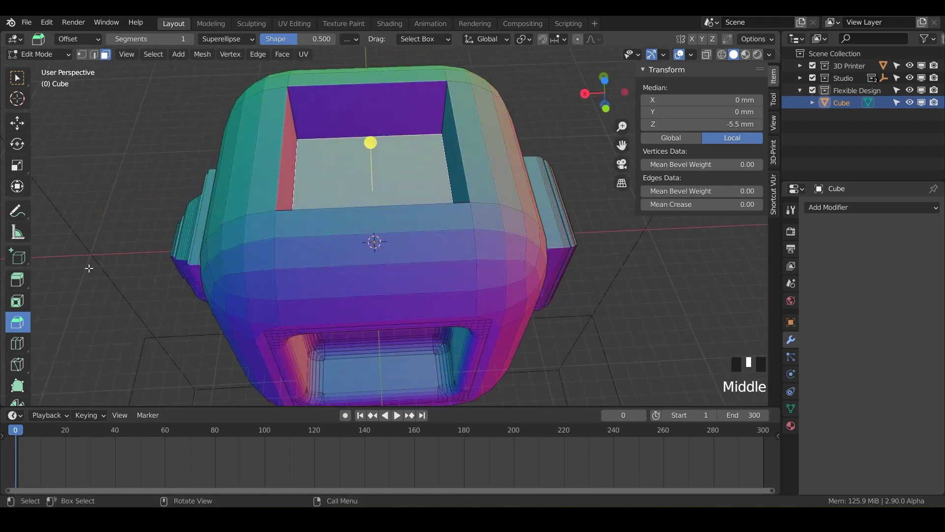
{"action": "left_click_drag", "start_coordinate": [15, 286], "coordinate": [84, 309]}
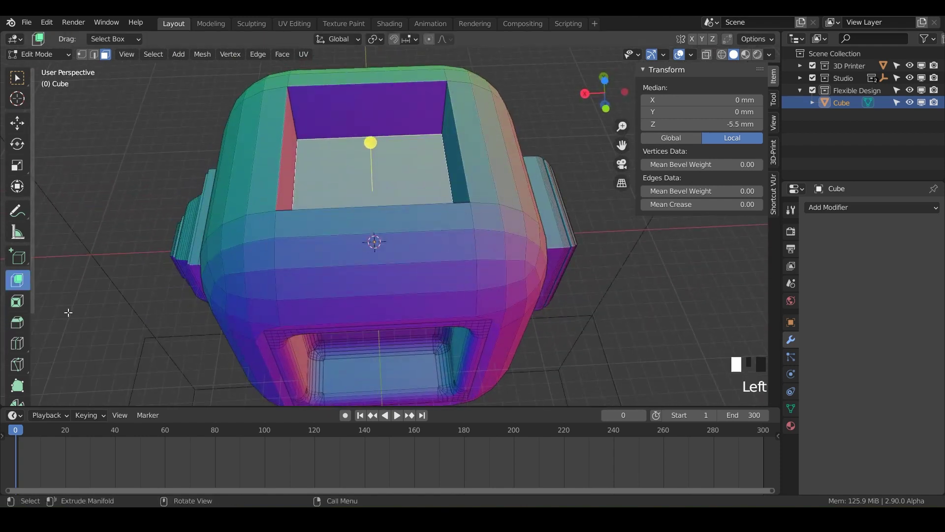
{"action": "left_click_drag", "start_coordinate": [369, 151], "coordinate": [385, 390]}
{"action": "middle_click_drag", "start_coordinate": [413, 272], "coordinate": [400, 297]}
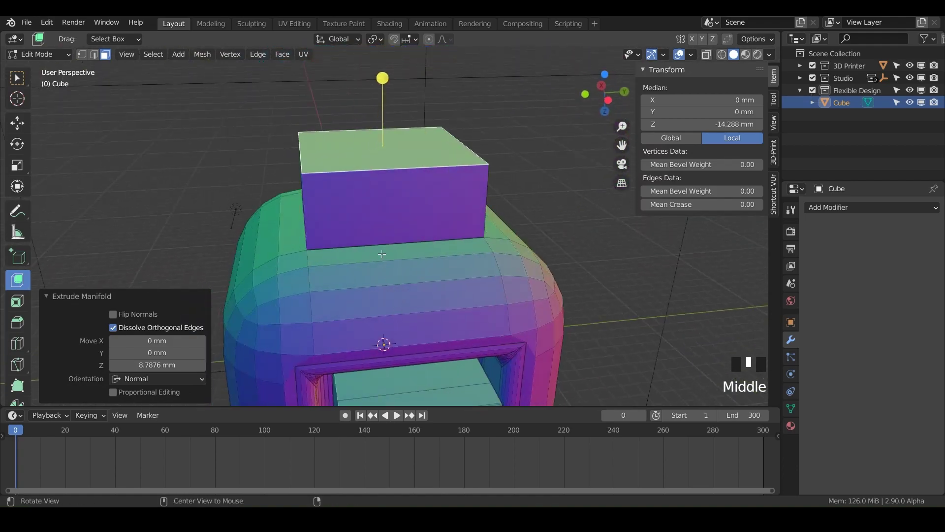
- Bevel the end face of the negative-Z block with an Offset of 3 mm and 30 segments
{"action": "key", "text": "alt+z"}
{"action": "mouse_move", "coordinate": [346, 286]}
{"action": "middle_mouse_down"}
{"action": "mouse_move", "coordinate": [377, 260]}
{"action": "mouse_move", "coordinate": [359, 259]}
{"action": "mouse_move", "coordinate": [359, 306]}
{"action": "mouse_move", "coordinate": [360, 297]}
{"action": "middle_mouse_up"}
{"action": "scroll", "coordinate": [376, 260], "scroll_direction": "up", "scroll_amount": 2}
{"action": "key", "text": "alt+z"}
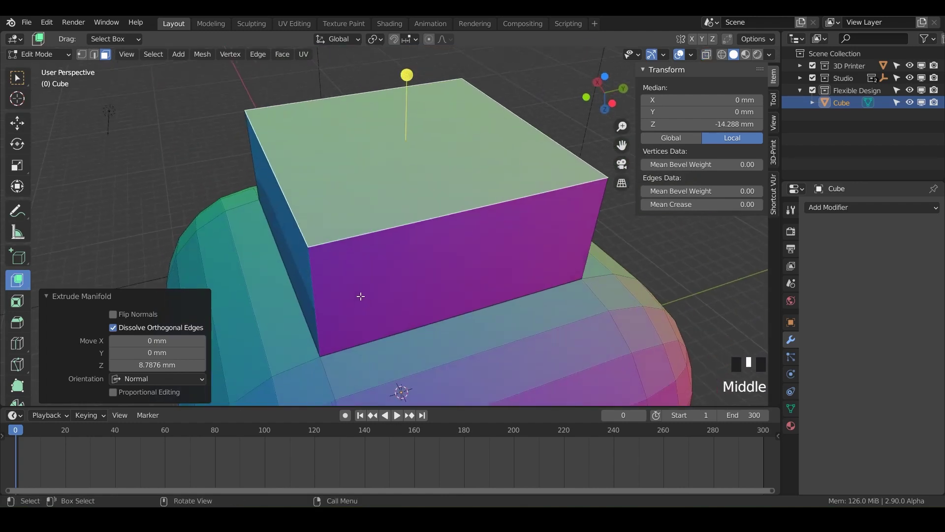
{"action": "left_click", "coordinate": [18, 322]}
{"action": "left_click_drag", "start_coordinate": [410, 79], "coordinate": [396, 157]}
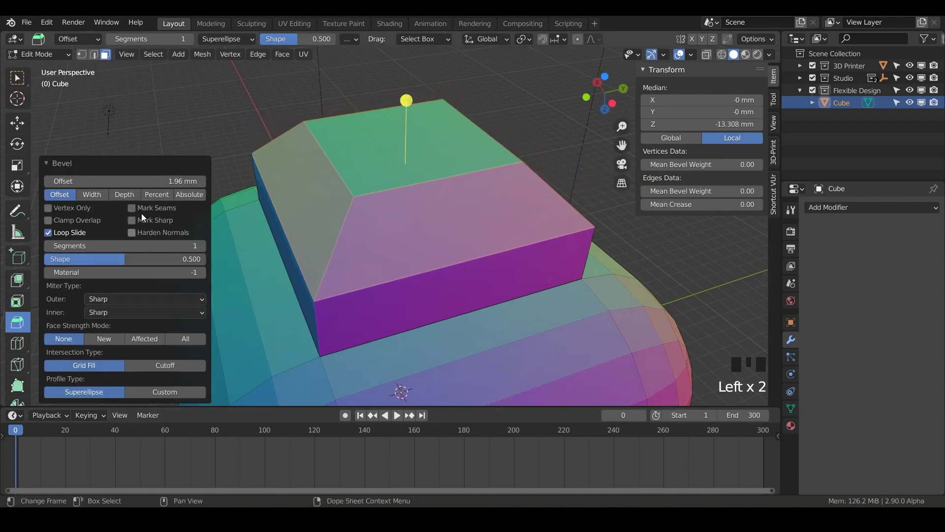
{"action": "left_click", "coordinate": [141, 182]}
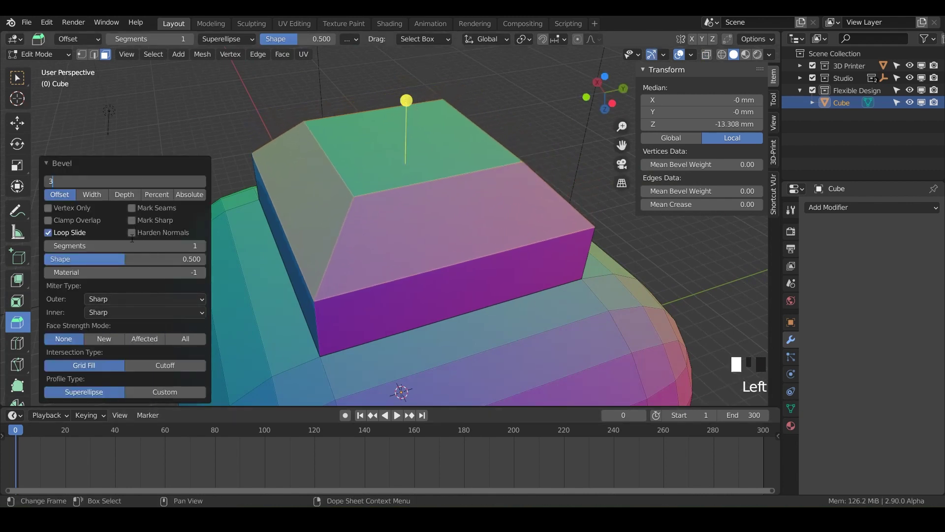
{"action": "type", "text": "3"}
{"action": "key", "text": "Return"}
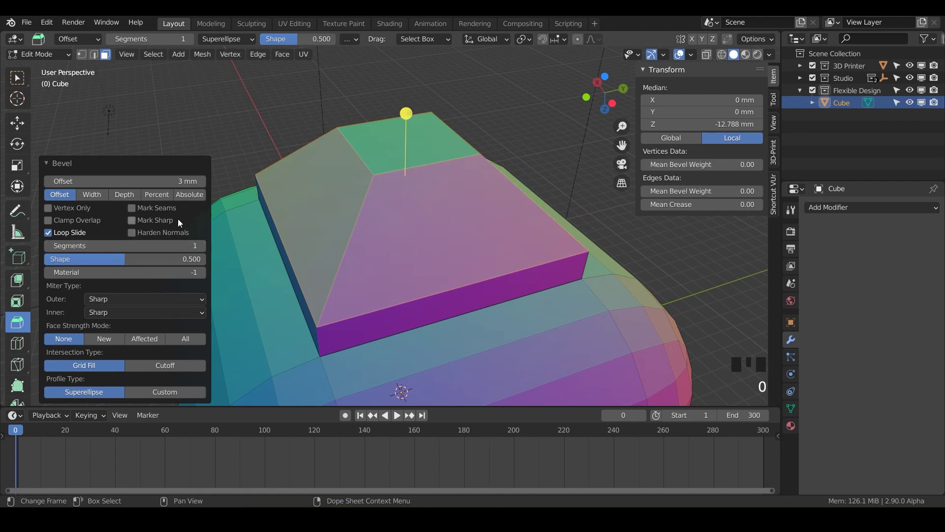
{"action": "double_click", "coordinate": [191, 245]}
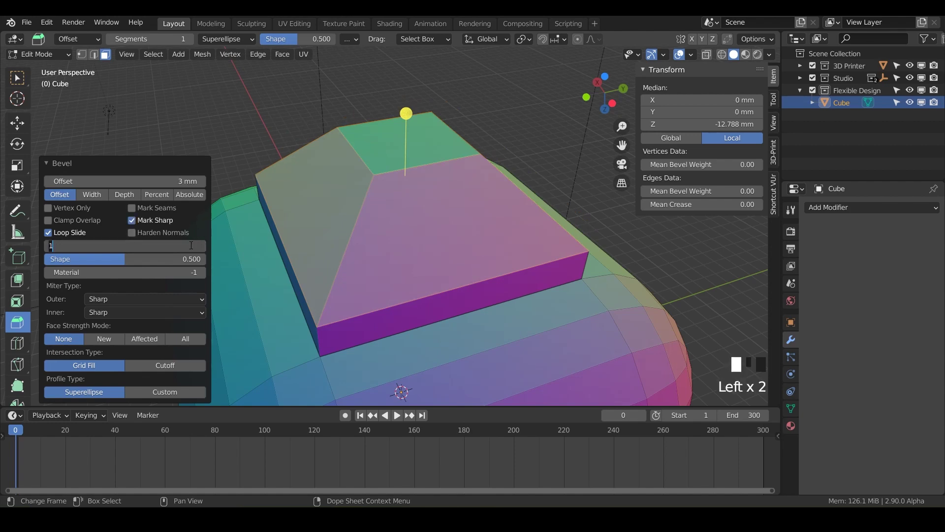
{"action": "type", "text": "30"}
{"action": "key", "text": "Return"}
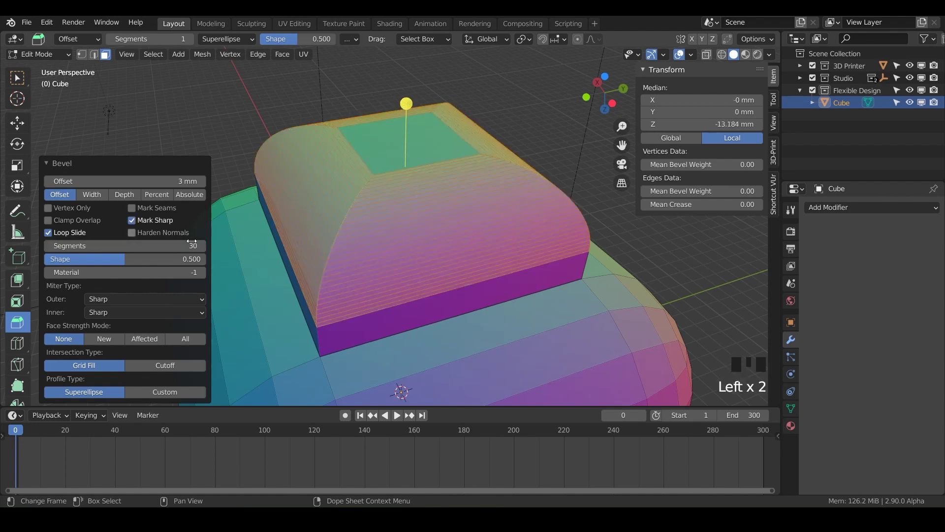
- Give the negative-Z block's bevel a Custom profile with the Crown Molding preset and reverse the profile's direction
{"action": "left_click", "coordinate": [163, 392]}
{"action": "left_click", "coordinate": [199, 301]}
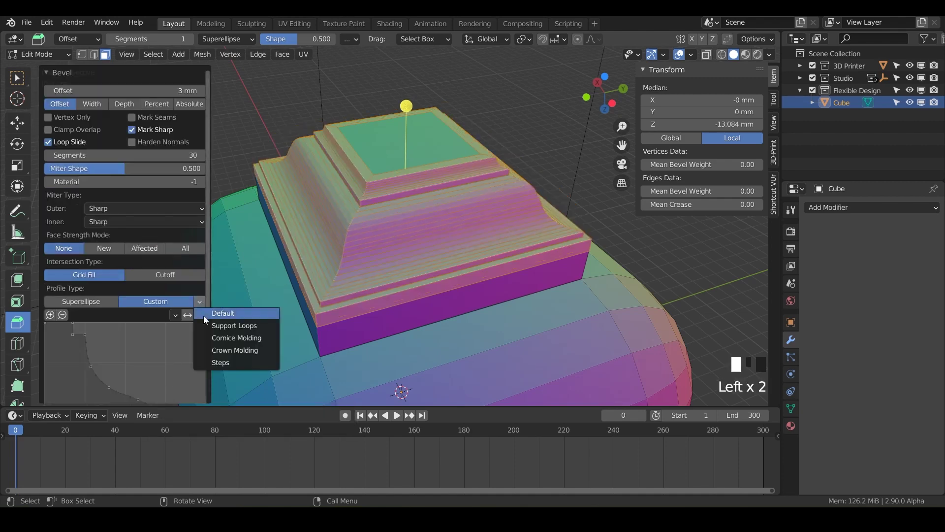
{"action": "left_click", "coordinate": [209, 351]}
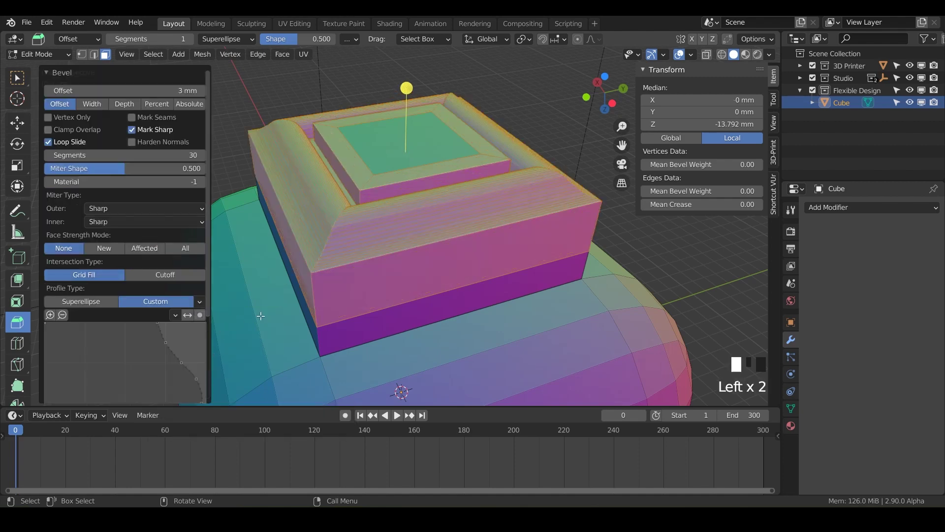
{"action": "left_click", "coordinate": [187, 316]}
- Examine the bevelled blocks and recesses from all around the model in Object Mode
{"action": "middle_click_drag", "start_coordinate": [312, 274], "coordinate": [276, 246]}
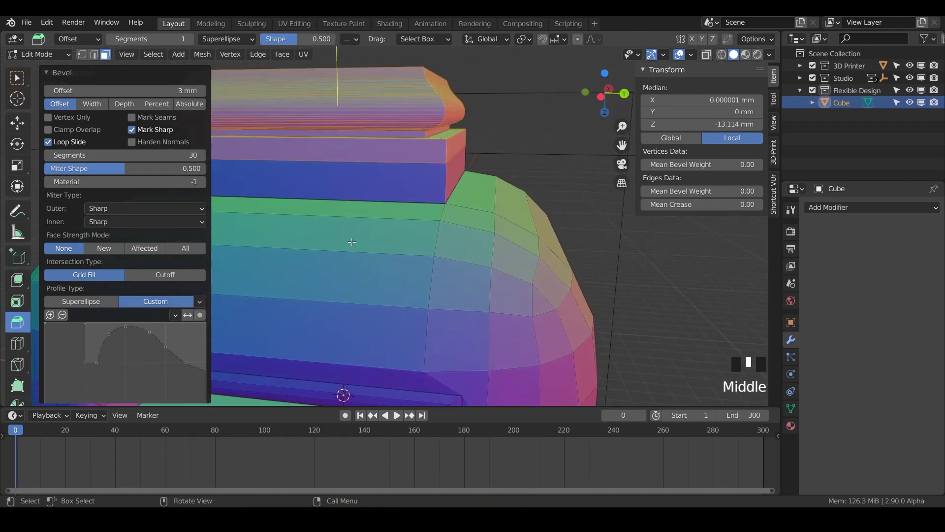
{"action": "scroll", "coordinate": [352, 241], "scroll_direction": "down", "scroll_amount": 2}
{"action": "mouse_move", "coordinate": [352, 242]}
{"action": "middle_mouse_down"}
{"action": "mouse_move", "coordinate": [340, 237]}
{"action": "mouse_move", "coordinate": [509, 201]}
{"action": "mouse_move", "coordinate": [483, 222]}
{"action": "mouse_move", "coordinate": [389, 233]}
{"action": "mouse_move", "coordinate": [401, 244]}
{"action": "mouse_move", "coordinate": [359, 243]}
{"action": "mouse_move", "coordinate": [375, 226]}
{"action": "mouse_move", "coordinate": [345, 226]}
{"action": "middle_mouse_up"}
{"action": "scroll", "coordinate": [345, 240], "scroll_direction": "down", "scroll_amount": 4}
{"action": "scroll", "coordinate": [389, 233], "scroll_direction": "up", "scroll_amount": 3}
{"action": "middle_click_drag", "start_coordinate": [418, 239], "coordinate": [455, 271]}
{"action": "key", "text": "Tab"}
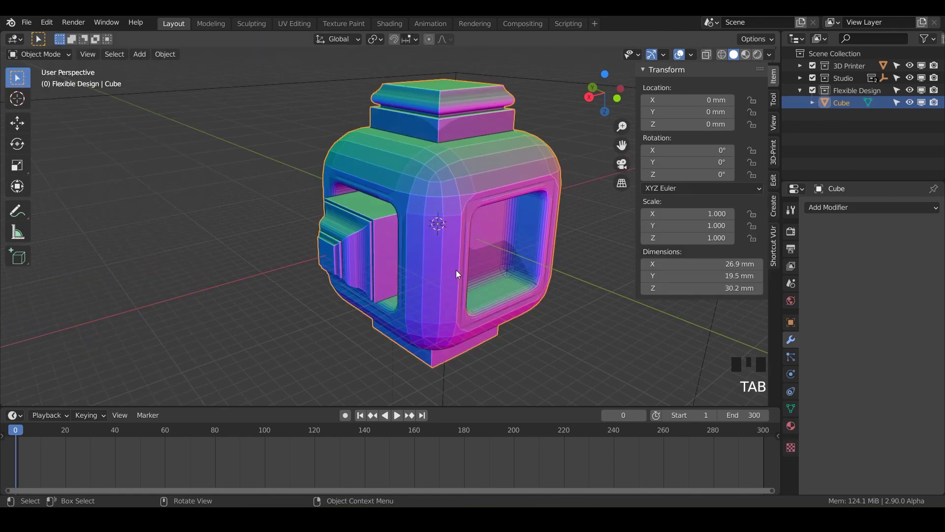
{"action": "left_click_drag", "start_coordinate": [605, 94], "coordinate": [656, 86]}
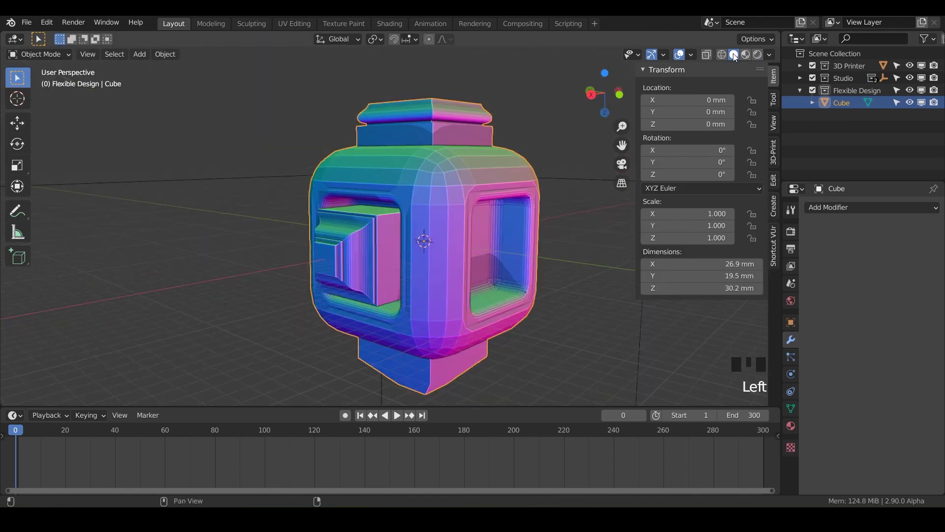
{"action": "middle_click_drag", "start_coordinate": [394, 223], "coordinate": [414, 289]}
{"action": "middle_click_drag", "start_coordinate": [456, 256], "coordinate": [432, 286]}
{"action": "middle_click_drag", "start_coordinate": [432, 285], "coordinate": [419, 237], "text": "shift"}
{"action": "middle_click_drag", "start_coordinate": [418, 236], "coordinate": [512, 213], "text": "shift"}
{"action": "scroll", "coordinate": [418, 209], "scroll_direction": "down", "scroll_amount": 2}
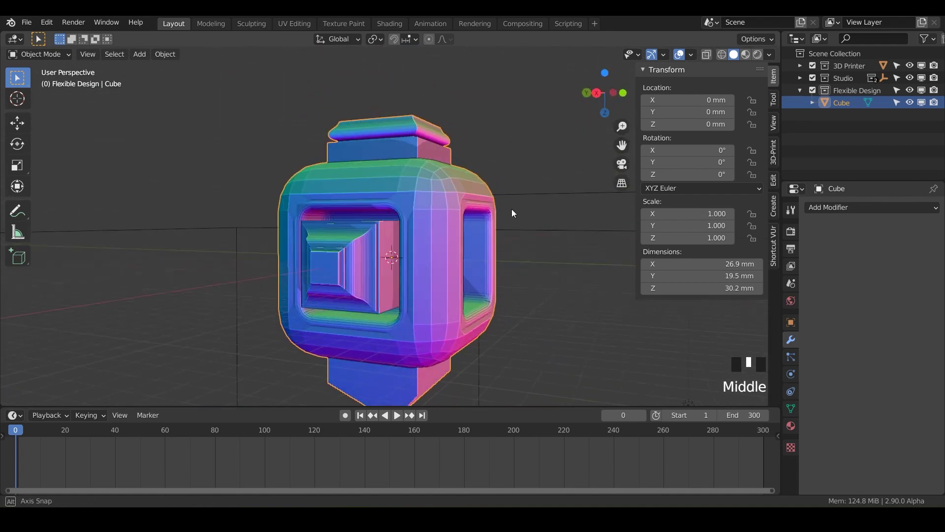
{"action": "middle_click_drag", "start_coordinate": [440, 203], "coordinate": [367, 152]}
- In Edit Mode, select the end face of the Crown Molding block and grow the selection over the whole block
{"action": "key", "text": "Tab"}
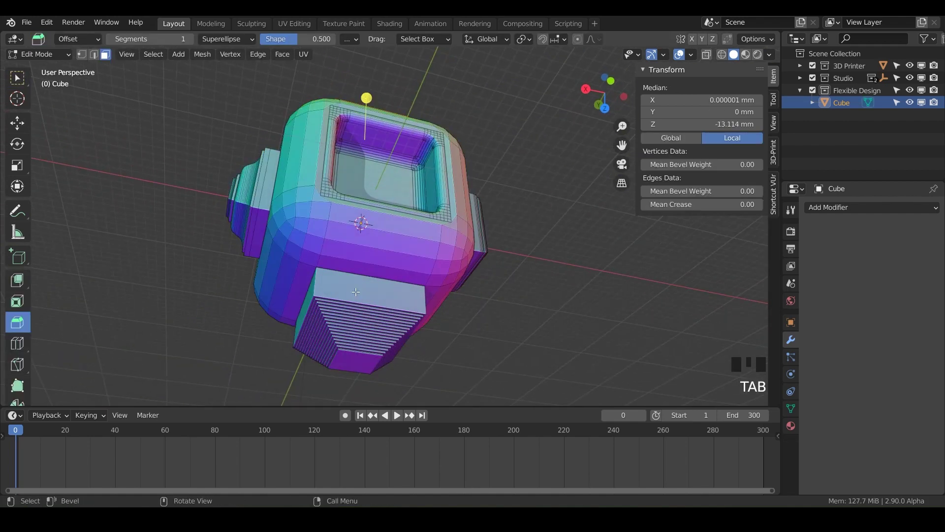
{"action": "mouse_move", "coordinate": [354, 262]}
{"action": "middle_mouse_down"}
{"action": "mouse_move", "coordinate": [325, 316]}
{"action": "mouse_move", "coordinate": [346, 255]}
{"action": "middle_mouse_up"}
{"action": "left_click", "coordinate": [342, 190]}
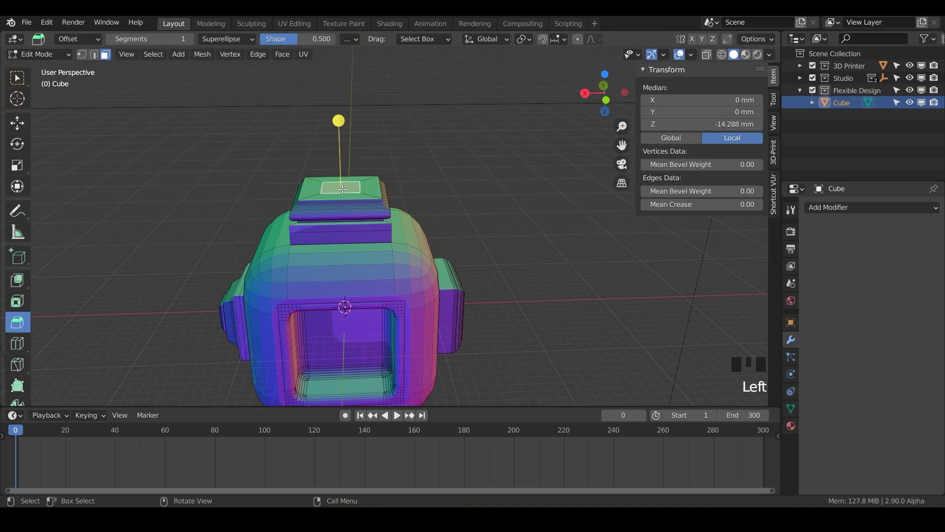
{"action": "key", "text": "ctrl+KP_Add"}
{"action": "key", "text": "ctrl+KP_Add"}
{"action": "key", "text": "ctrl+KP_Add"}
{"action": "key", "text": "ctrl+KP_Add"}
{"action": "key", "text": "ctrl+KP_Add"}
{"action": "key", "text": "ctrl+KP_Add"}
{"action": "key", "text": "ctrl+KP_Add"}
{"action": "key", "text": "ctrl+KP_Add"}
{"action": "key", "text": "ctrl+KP_Add"}
{"action": "key", "text": "ctrl+KP_Add"}
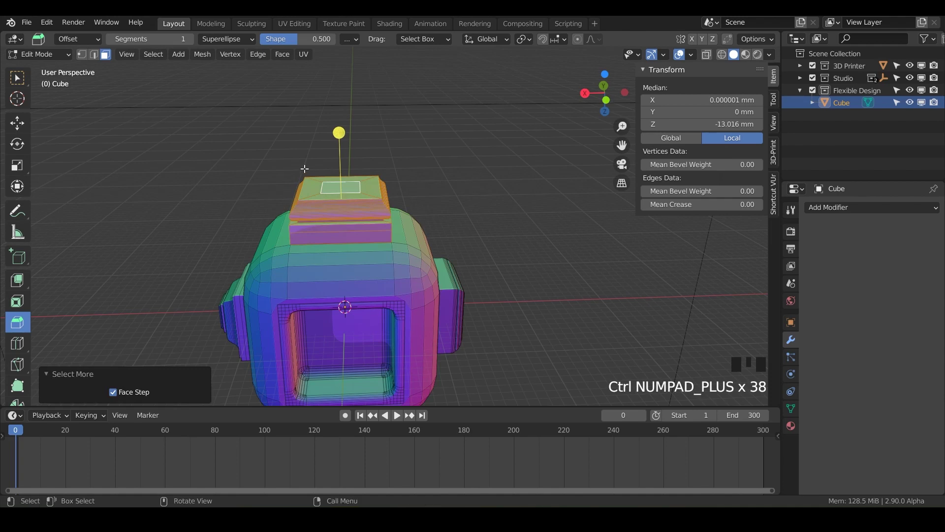
- Inspect the selected block and the bevel profiles on the other sides of the cube
{"action": "middle_click_drag", "start_coordinate": [373, 239], "coordinate": [257, 235]}
{"action": "scroll", "coordinate": [390, 212], "scroll_direction": "down", "scroll_amount": 2}
{"action": "scroll", "coordinate": [321, 223], "scroll_direction": "down", "scroll_amount": 3}
{"action": "scroll", "coordinate": [335, 249], "scroll_direction": "up", "scroll_amount": 1}
{"action": "scroll", "coordinate": [281, 247], "scroll_direction": "up", "scroll_amount": 3}
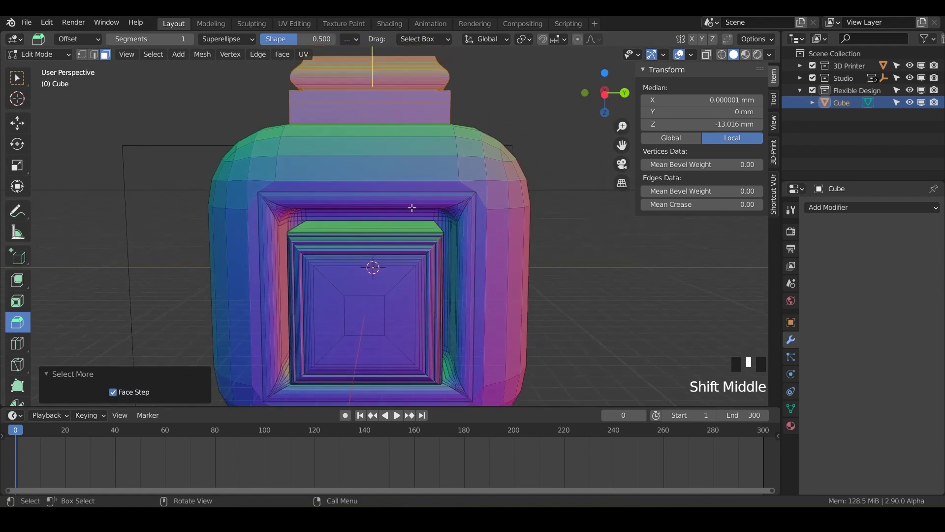
{"action": "middle_click_drag", "start_coordinate": [444, 182], "coordinate": [387, 144]}
{"action": "scroll", "coordinate": [440, 230], "scroll_direction": "down", "scroll_amount": 1}
{"action": "middle_click_drag", "start_coordinate": [327, 167], "coordinate": [399, 229]}
{"action": "middle_click_drag", "start_coordinate": [363, 258], "coordinate": [403, 236]}
{"action": "scroll", "coordinate": [401, 260], "scroll_direction": "down", "scroll_amount": 2}
{"action": "scroll", "coordinate": [387, 256], "scroll_direction": "up", "scroll_amount": 2}
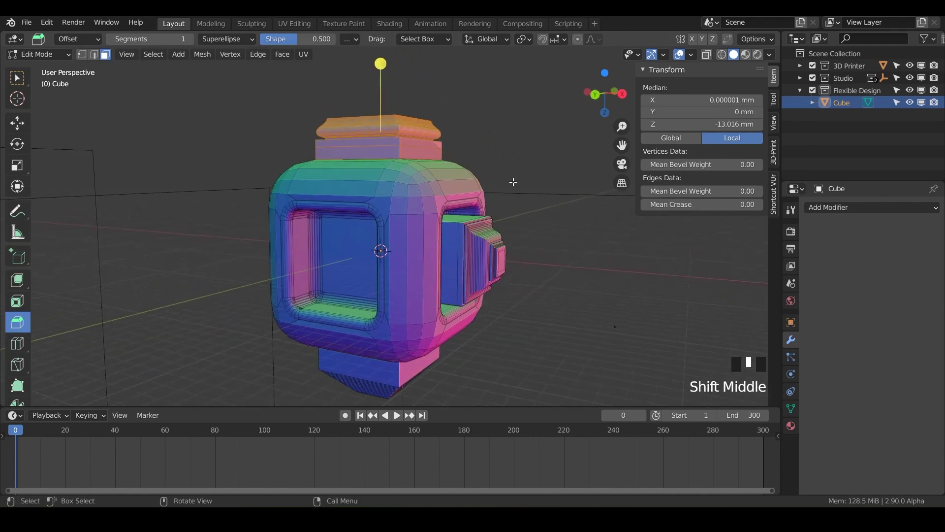
- Rename the Cube object as Bevel_Box
{"action": "triple_click", "coordinate": [843, 103]}
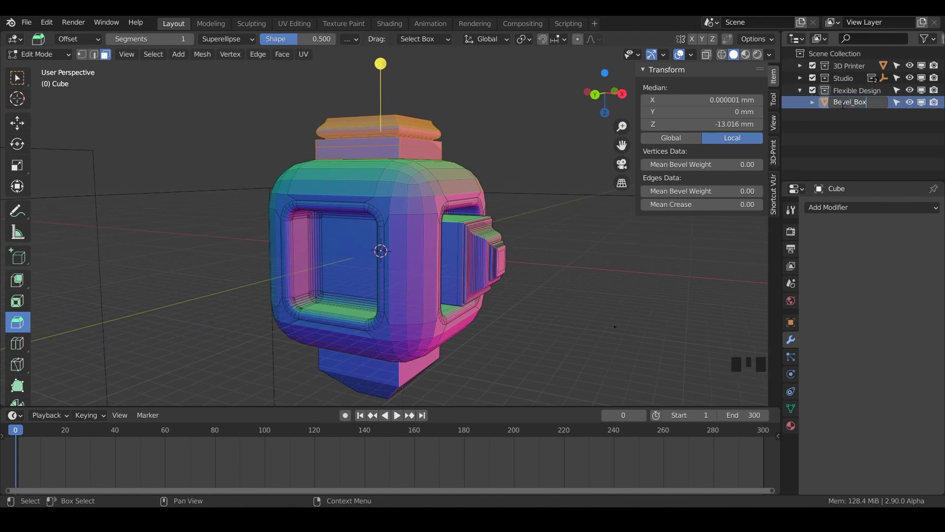
{"action": "type", "text": "Bevel_Box"}
{"action": "key", "text": "Return"}
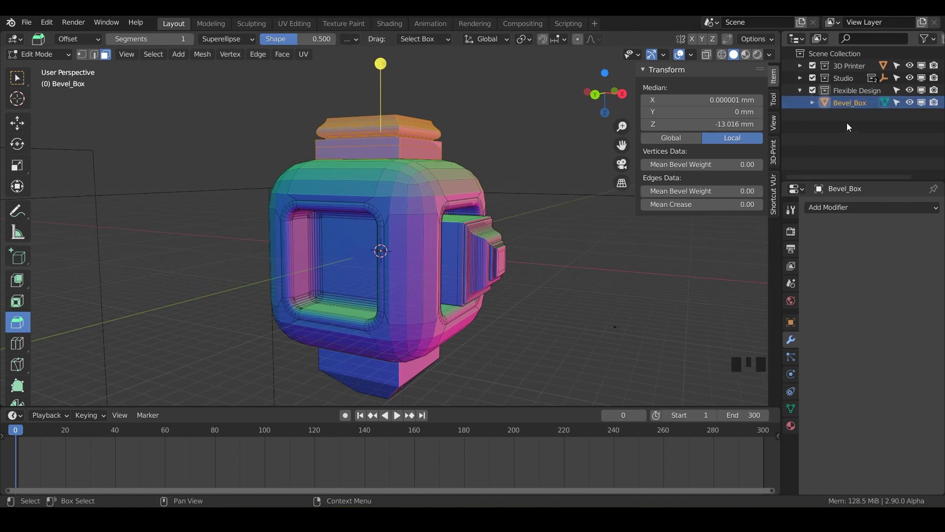
- Run all 3D-print checks on Bevel_Box and select the intersecting faces they report
{"action": "left_click", "coordinate": [774, 153]}
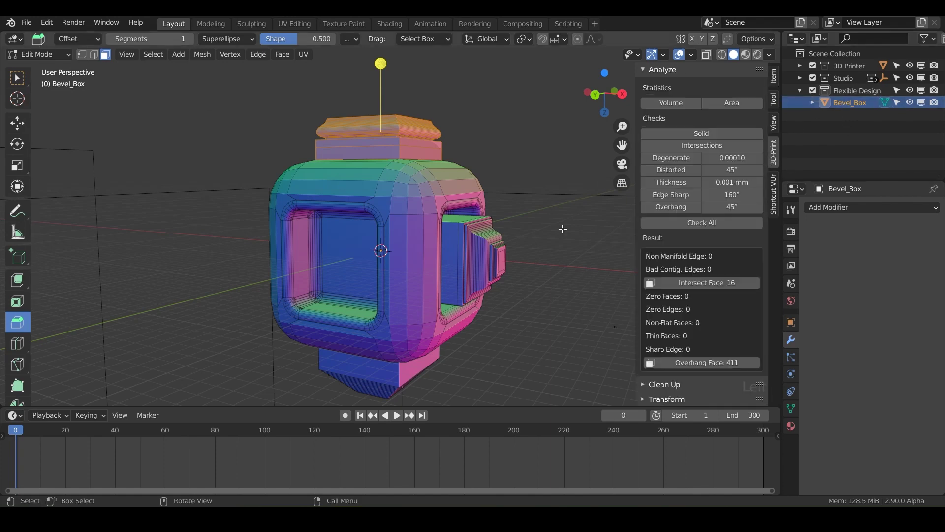
{"action": "left_click", "coordinate": [674, 223]}
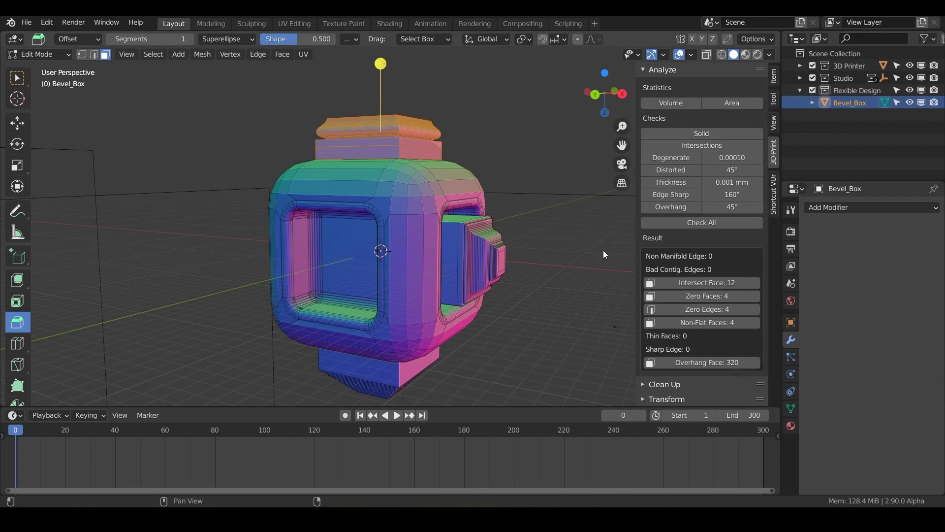
{"action": "middle_click_drag", "start_coordinate": [419, 230], "coordinate": [409, 217]}
{"action": "left_click", "coordinate": [682, 285]}
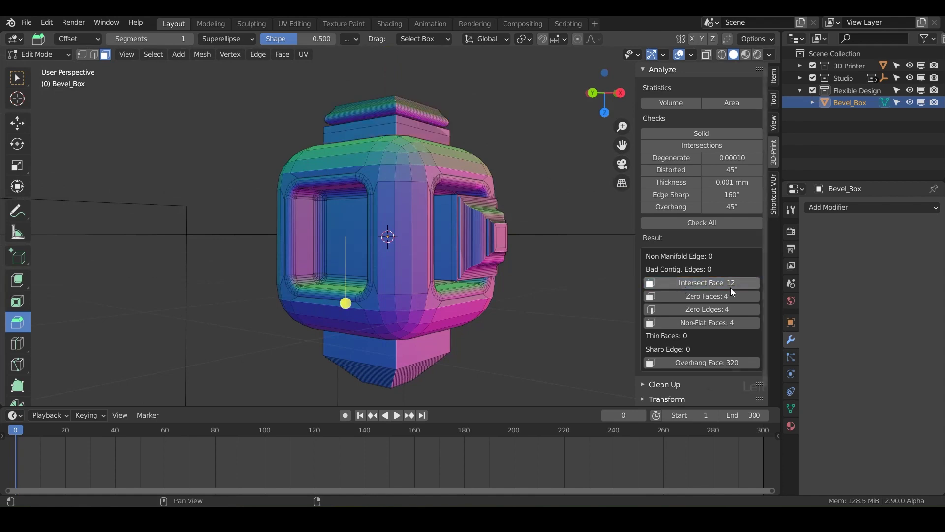
- Isolate the problem faces by hiding all unselected geometry, and reveal the rest of the mesh again
{"action": "middle_click_drag", "start_coordinate": [436, 263], "coordinate": [382, 278]}
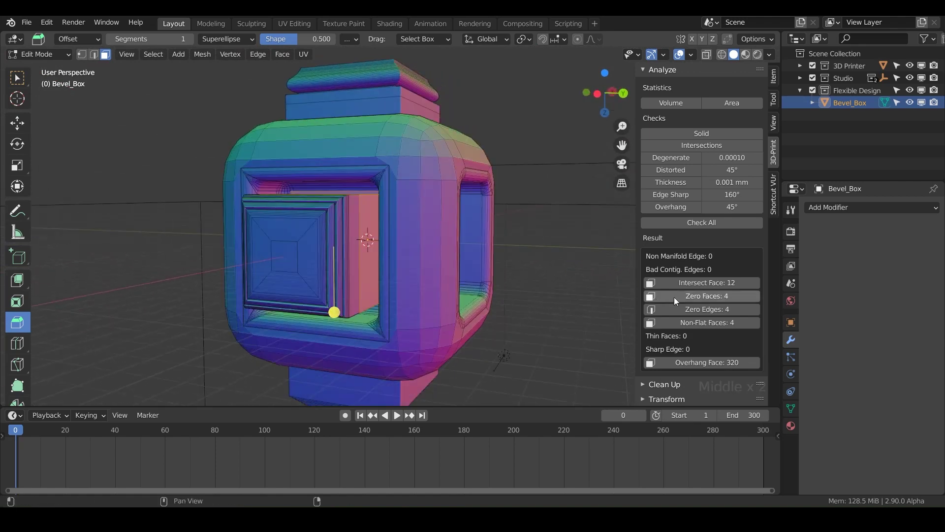
{"action": "middle_click_drag", "start_coordinate": [460, 295], "coordinate": [378, 318]}
{"action": "key", "text": "shift+h"}
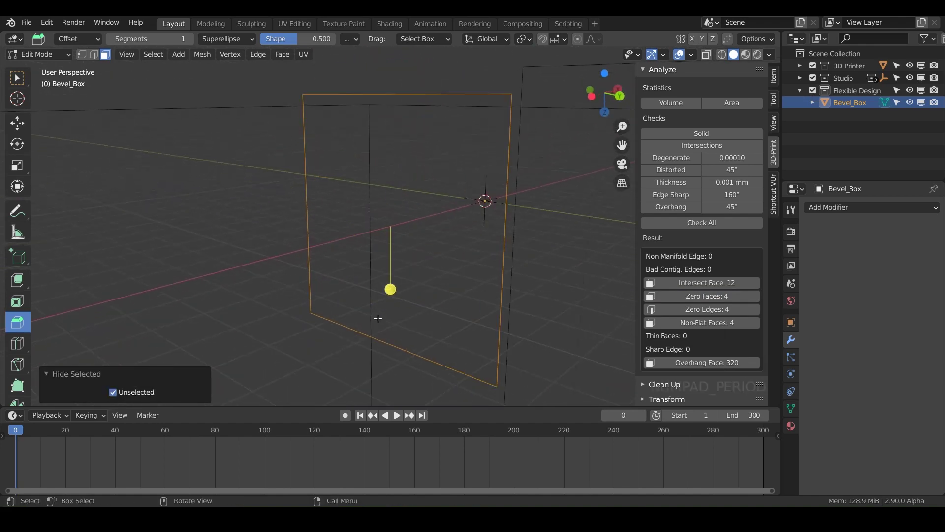
{"action": "key", "text": "alt+h"}
{"action": "middle_click_drag", "start_coordinate": [452, 284], "coordinate": [612, 306]}
- Select the zero-area faces reported by the check and inspect the area around them
{"action": "left_click", "coordinate": [676, 296]}
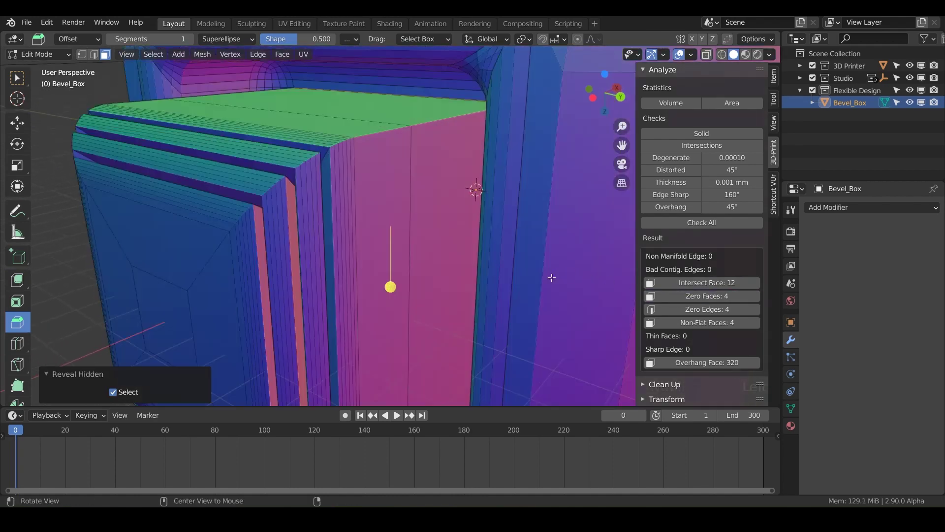
{"action": "middle_click_drag", "start_coordinate": [552, 277], "coordinate": [475, 270]}
{"action": "scroll", "coordinate": [451, 268], "scroll_direction": "up", "scroll_amount": 3}
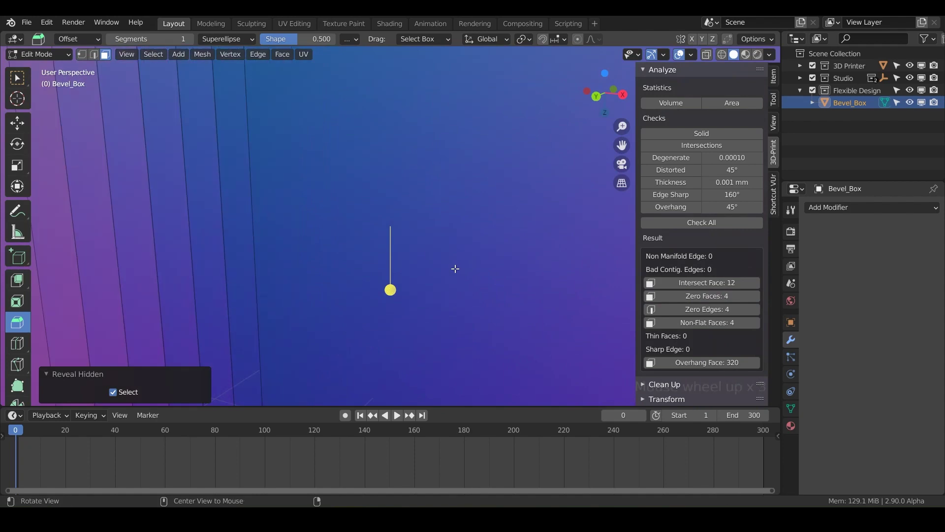
{"action": "middle_click_drag", "start_coordinate": [394, 251], "coordinate": [468, 266]}
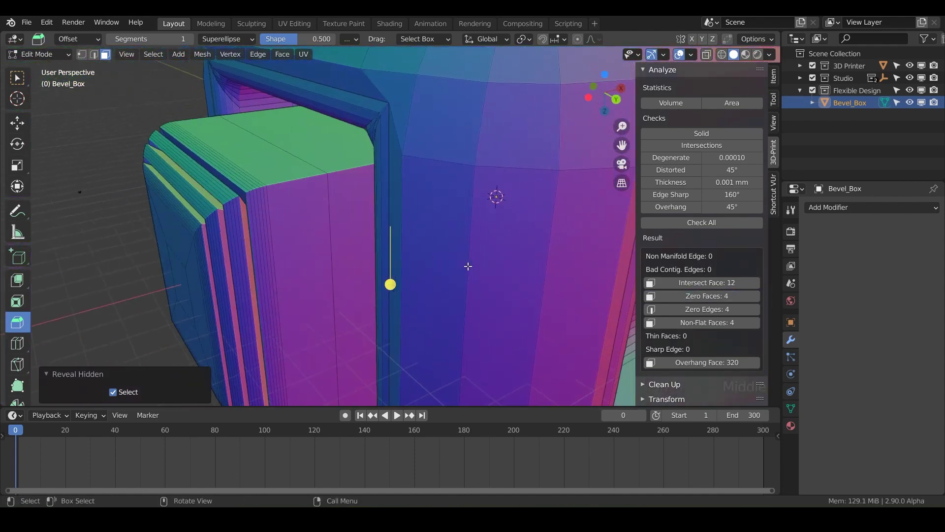
- Merge the duplicate vertices of the whole mesh by distance, using a merge distance of 0.0001 mm
{"action": "scroll", "coordinate": [468, 266], "scroll_direction": "down", "scroll_amount": 5}
{"action": "key", "text": "alt+z"}
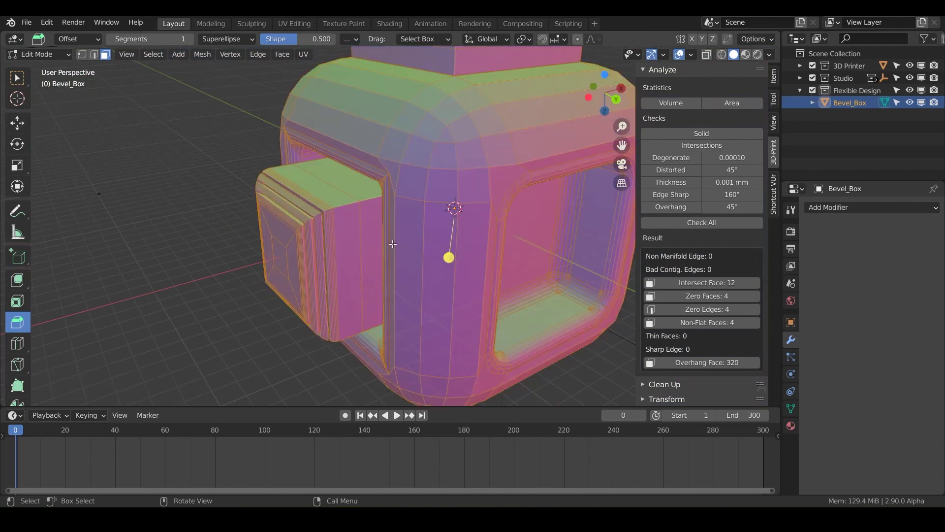
{"action": "middle_click_drag", "start_coordinate": [368, 243], "coordinate": [318, 263], "text": "shift"}
{"action": "left_click", "coordinate": [202, 54]}
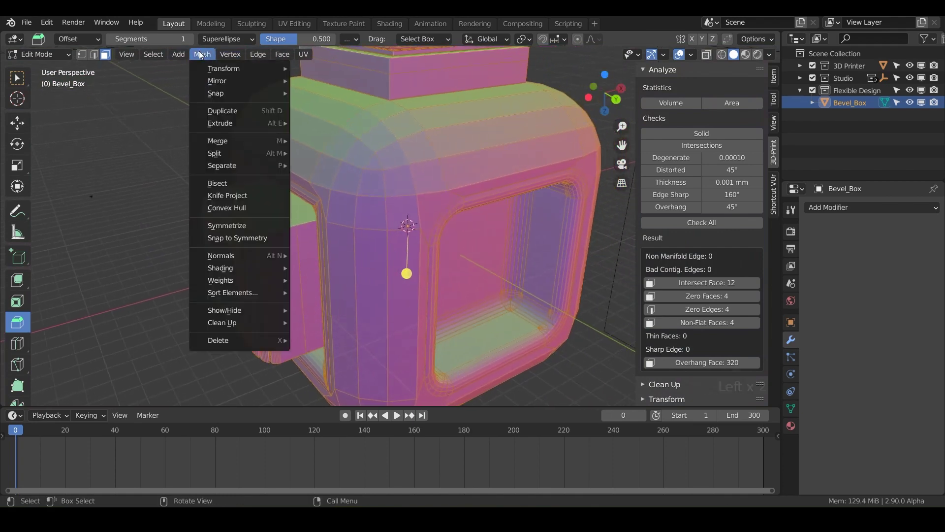
{"action": "left_click", "coordinate": [221, 322]}
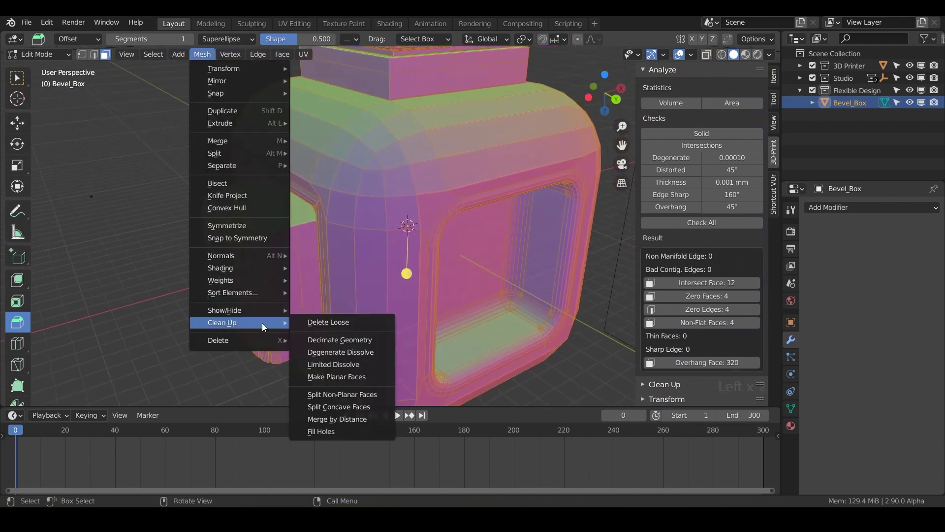
{"action": "left_click", "coordinate": [322, 418]}
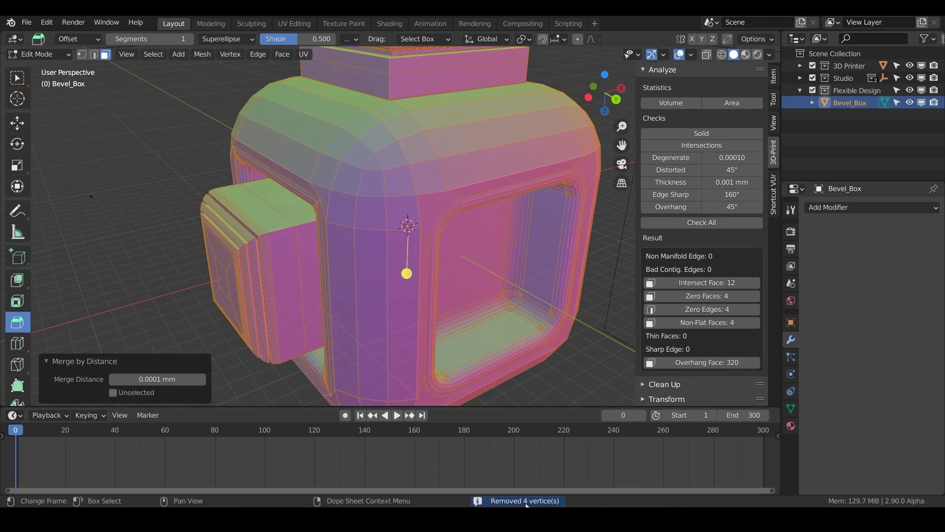
- Rerun all 3D-print checks and select the reported overhang faces to inspect where they lie on the model
{"action": "left_click", "coordinate": [713, 221]}
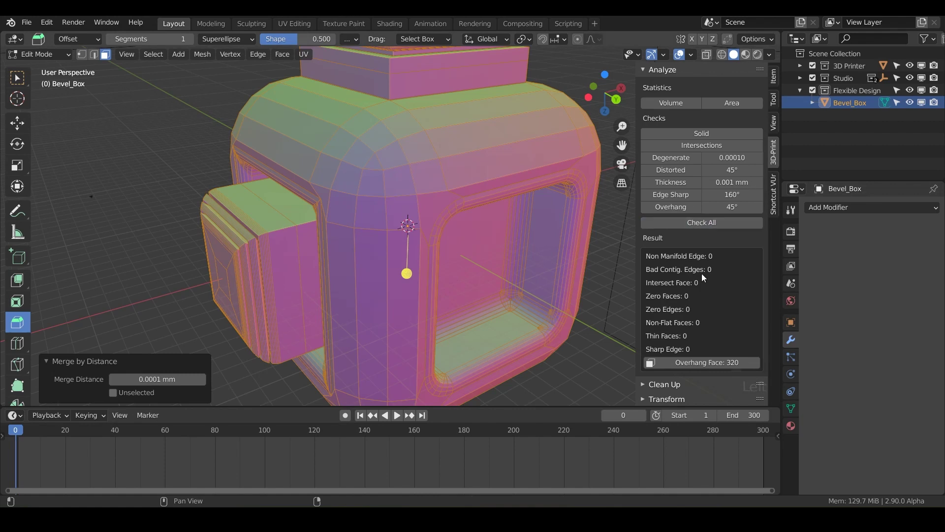
{"action": "middle_click_drag", "start_coordinate": [374, 260], "coordinate": [435, 229]}
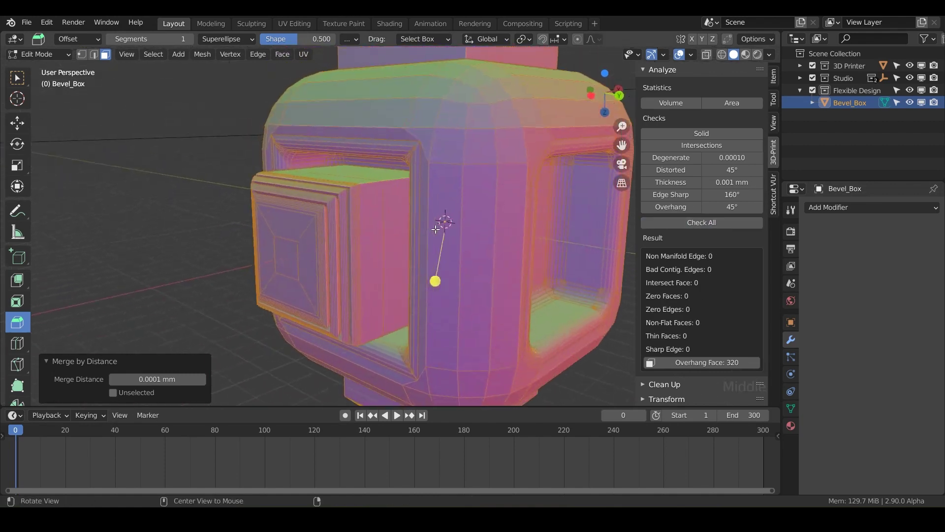
{"action": "middle_click_drag", "start_coordinate": [377, 226], "coordinate": [380, 228]}
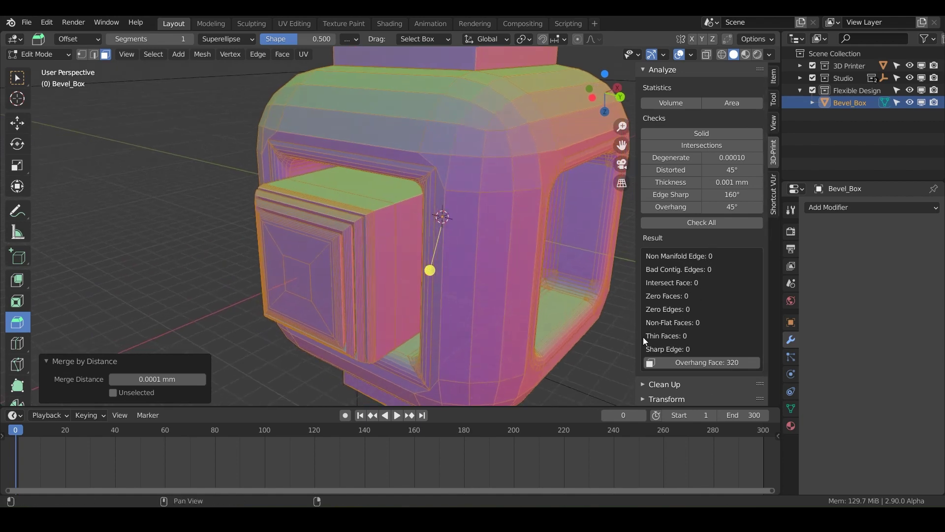
{"action": "middle_click_drag", "start_coordinate": [413, 291], "coordinate": [672, 359]}
{"action": "left_click", "coordinate": [702, 223]}
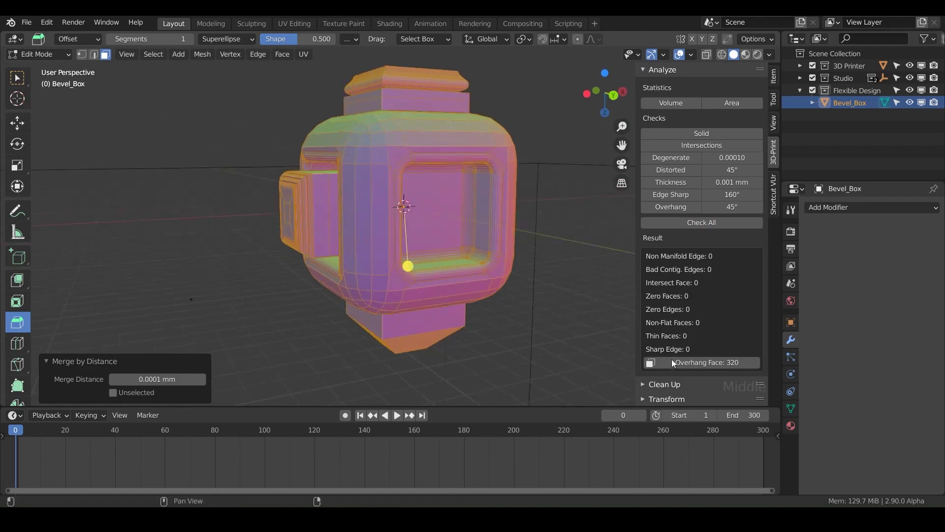
{"action": "left_click", "coordinate": [681, 364]}
{"action": "middle_click_drag", "start_coordinate": [468, 256], "coordinate": [404, 230]}
{"action": "scroll", "coordinate": [411, 194], "scroll_direction": "up", "scroll_amount": 2}
{"action": "scroll", "coordinate": [403, 232], "scroll_direction": "down", "scroll_amount": 2}
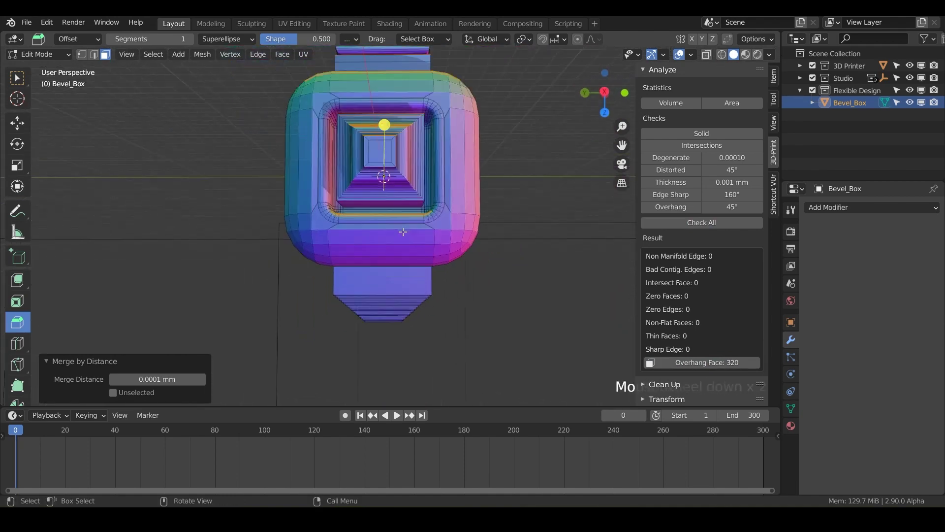
{"action": "scroll", "coordinate": [402, 236], "scroll_direction": "down", "scroll_amount": 1}
{"action": "middle_click_drag", "start_coordinate": [399, 256], "coordinate": [418, 266]}
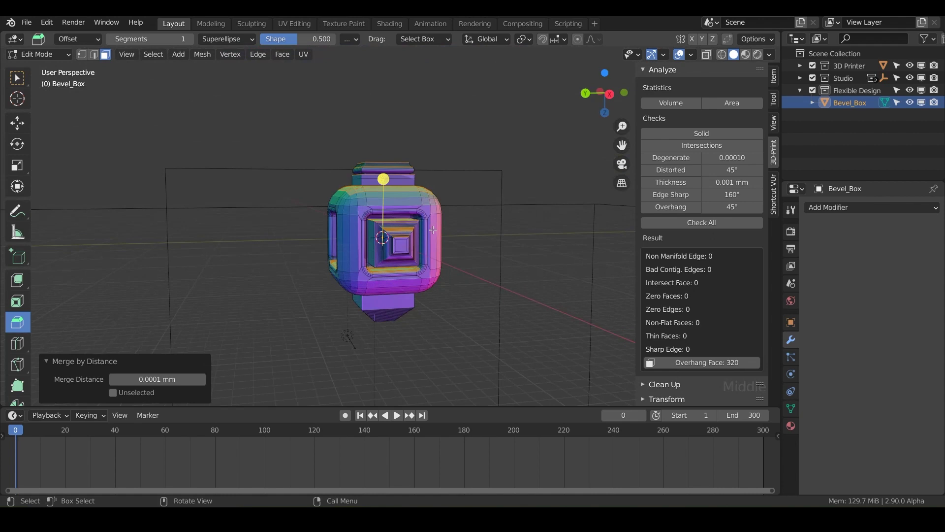
- Rotate the entire Bevel_Box mesh 90° about the global X axis
{"action": "key", "text": "a"}
{"action": "key", "text": "r"}
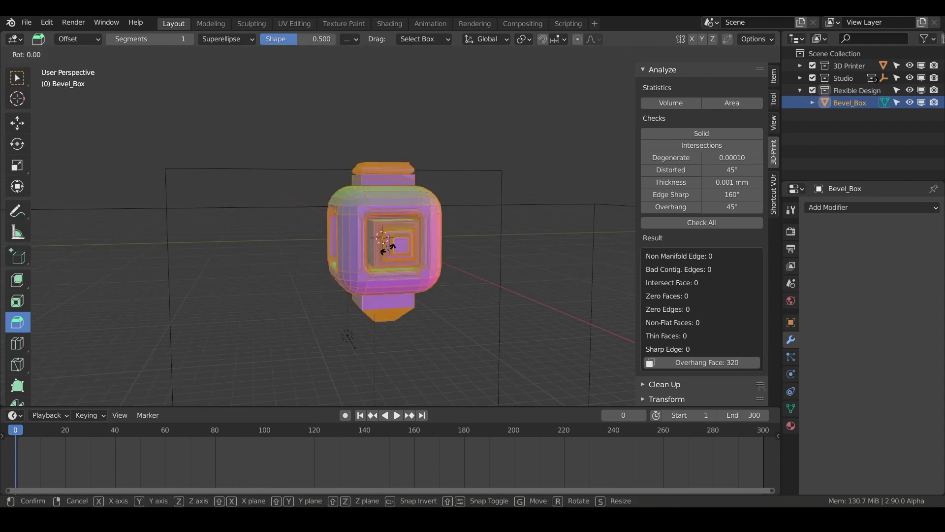
{"action": "key", "text": "Return"}
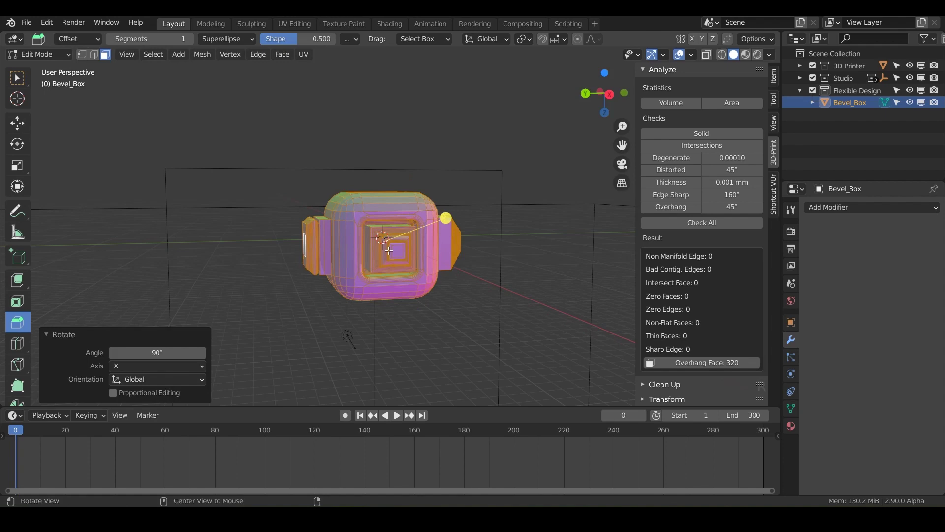
- Recheck the rotated mesh and select the reported overhang faces and non-flat faces for inspection
{"action": "middle_click_drag", "start_coordinate": [419, 277], "coordinate": [473, 289]}
{"action": "middle_click_drag", "start_coordinate": [553, 292], "coordinate": [380, 235]}
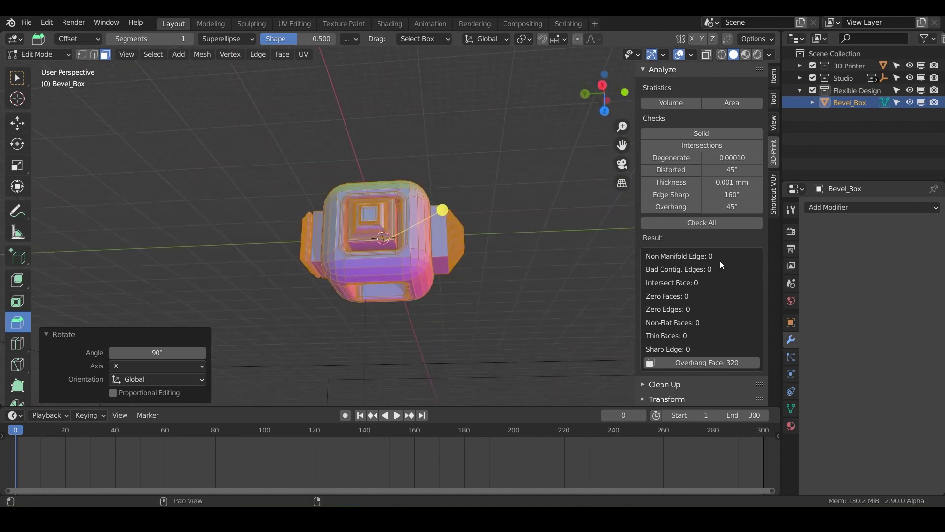
{"action": "middle_click_drag", "start_coordinate": [566, 362], "coordinate": [413, 170]}
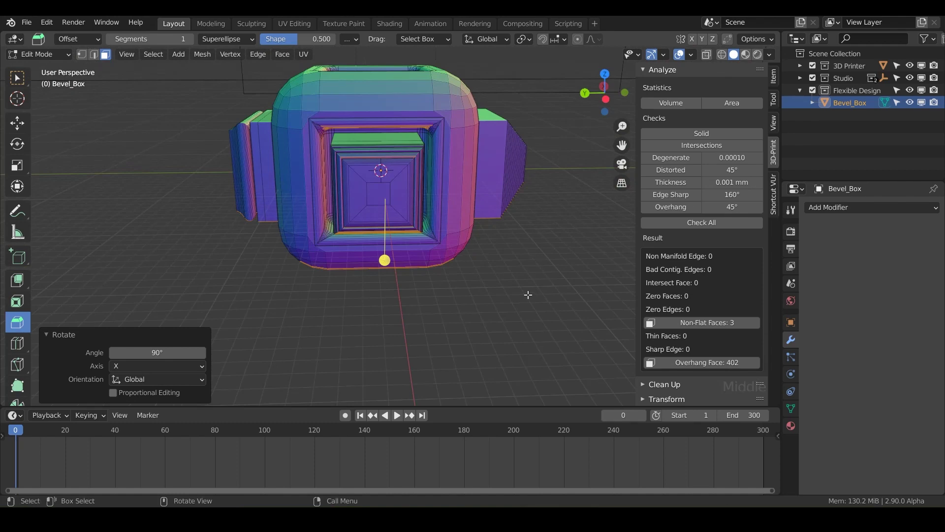
{"action": "left_click", "coordinate": [709, 324]}
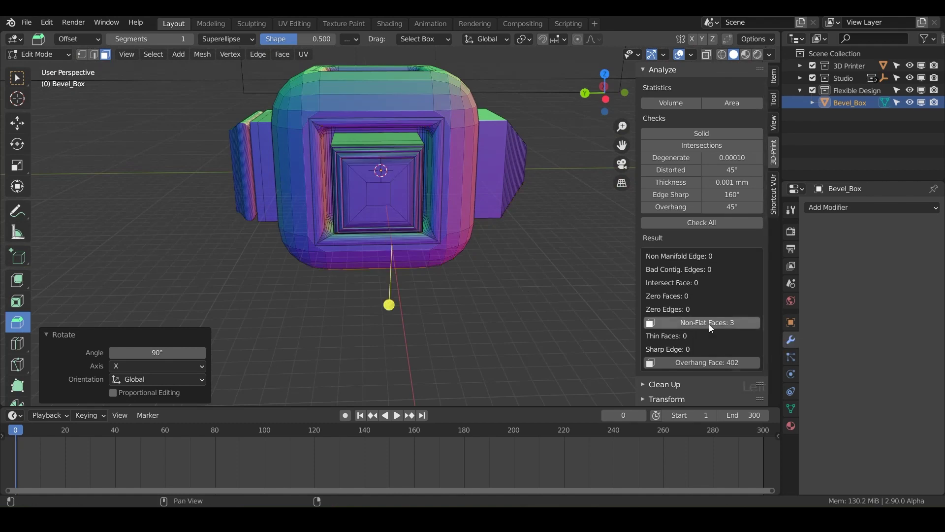
{"action": "middle_click_drag", "start_coordinate": [619, 325], "coordinate": [490, 182]}
{"action": "scroll", "coordinate": [499, 209], "scroll_direction": "up", "scroll_amount": 4}
- Clean up the distorted faces with a 45° angle limit and rerun all 3D-print checks
{"action": "left_click", "coordinate": [643, 384]}
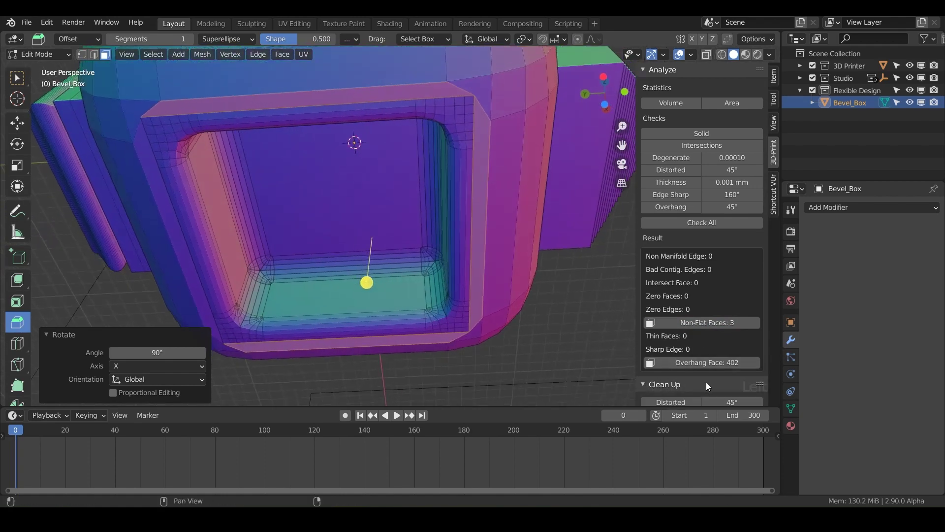
{"action": "scroll", "coordinate": [706, 382], "scroll_direction": "down", "scroll_amount": 3}
{"action": "left_click", "coordinate": [676, 351]}
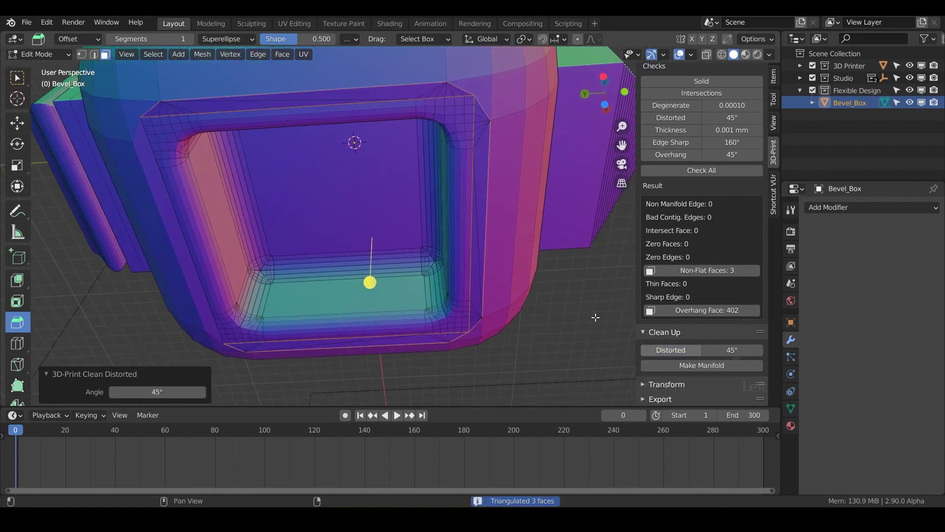
{"action": "left_click", "coordinate": [694, 169]}
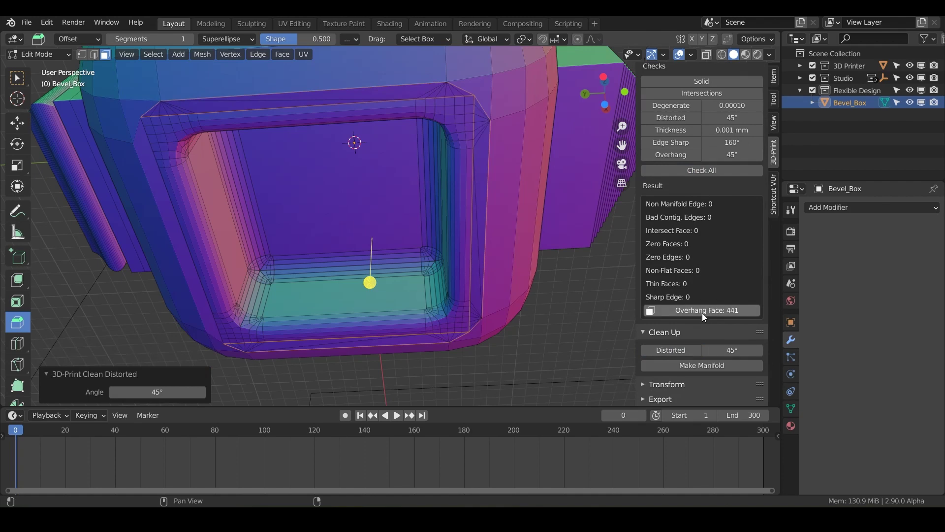
- Select the reported overhang faces and examine them from around and beneath the box
{"action": "scroll", "coordinate": [433, 318], "scroll_direction": "down", "scroll_amount": 4}
{"action": "middle_click_drag", "start_coordinate": [433, 318], "coordinate": [494, 217]}
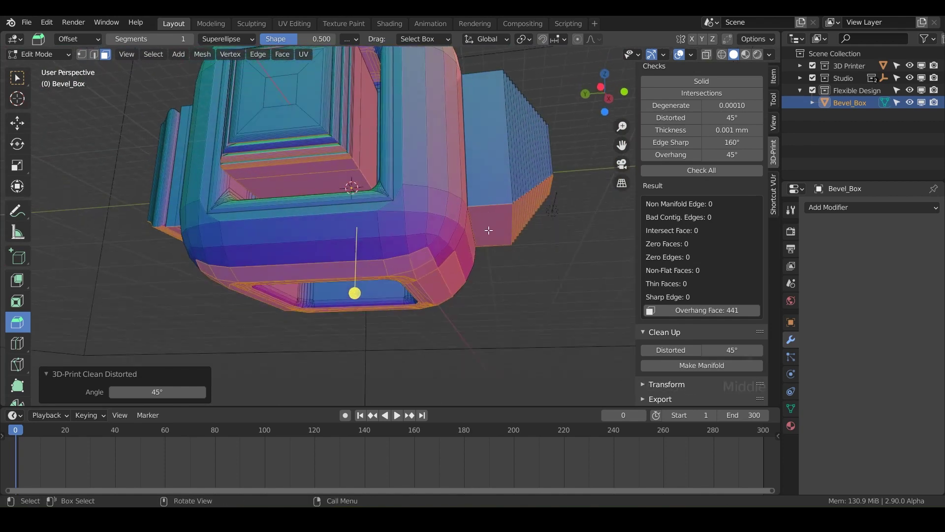
{"action": "scroll", "coordinate": [483, 274], "scroll_direction": "down", "scroll_amount": 1}
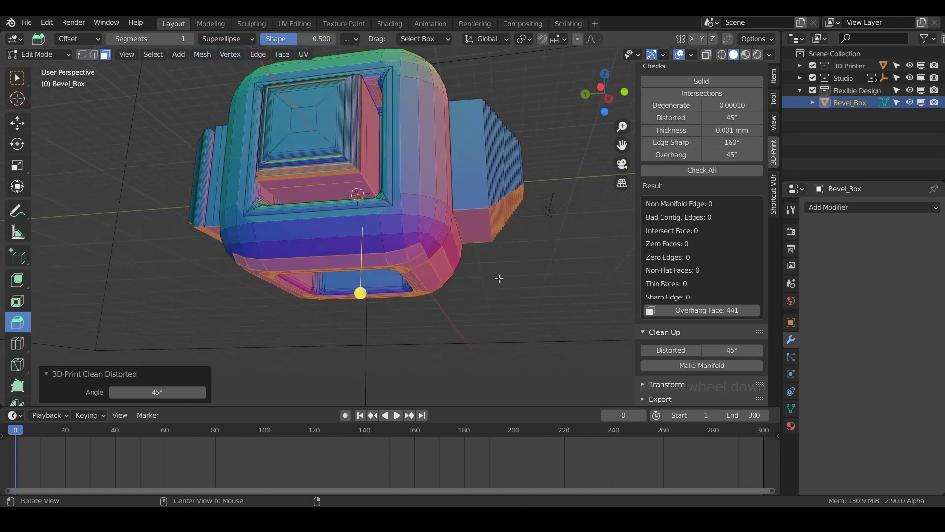
{"action": "mouse_move", "coordinate": [499, 279]}
{"action": "middle_mouse_down"}
{"action": "mouse_move", "coordinate": [483, 332]}
{"action": "mouse_move", "coordinate": [507, 268]}
{"action": "middle_mouse_up"}
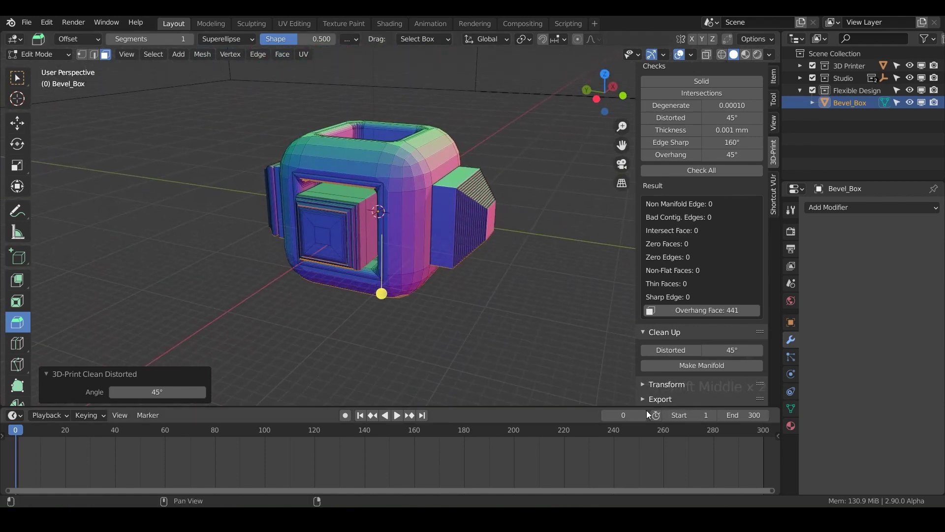
- Export Bevel_Box in STL format to the STLs folder
{"action": "left_click", "coordinate": [643, 398]}
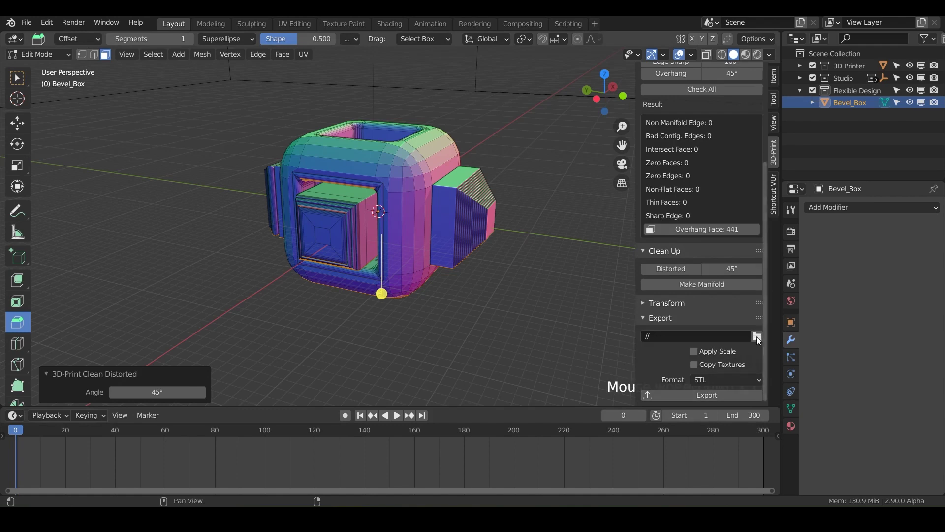
{"action": "left_click", "coordinate": [757, 336]}
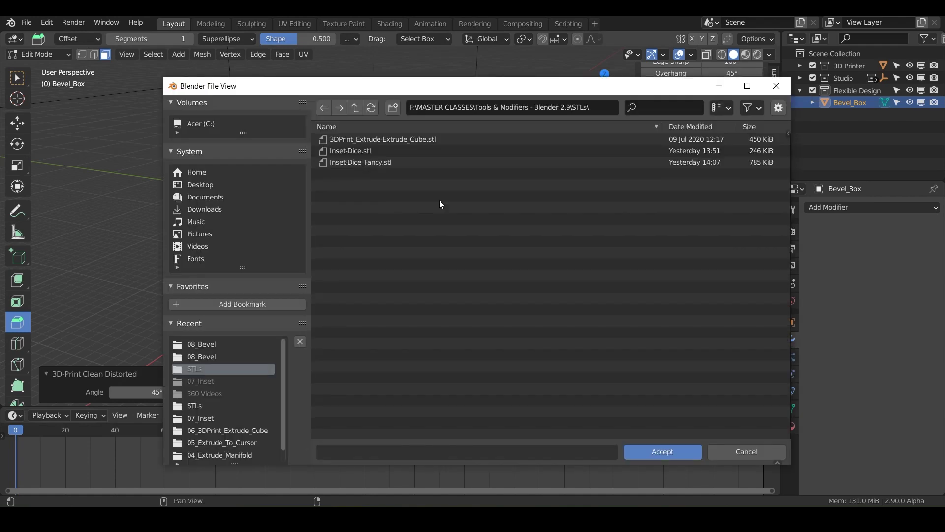
{"action": "left_click", "coordinate": [650, 453]}
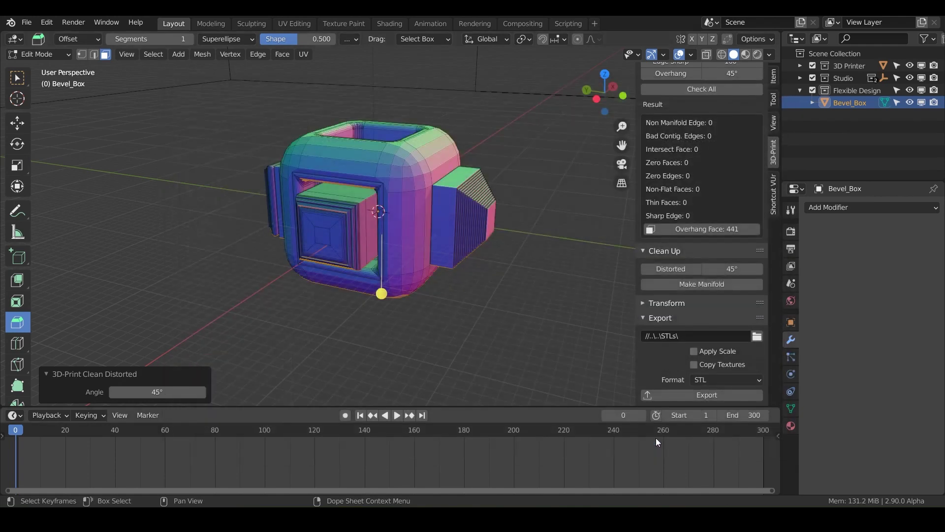
{"action": "left_click", "coordinate": [700, 395]}
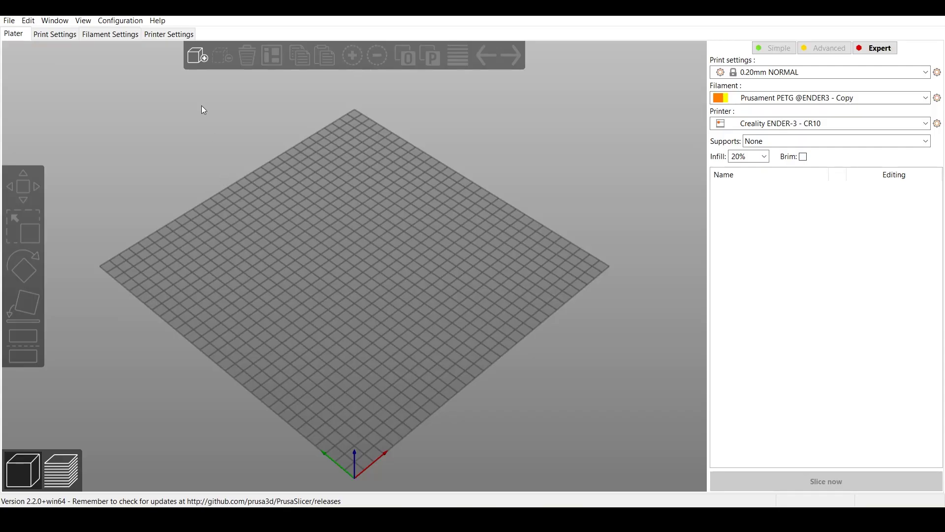
- Switch to PrusaSlicer, import Bevel-Bevel_Box.stl onto the print bed and look over the model
{"action": "left_click", "coordinate": [197, 57]}
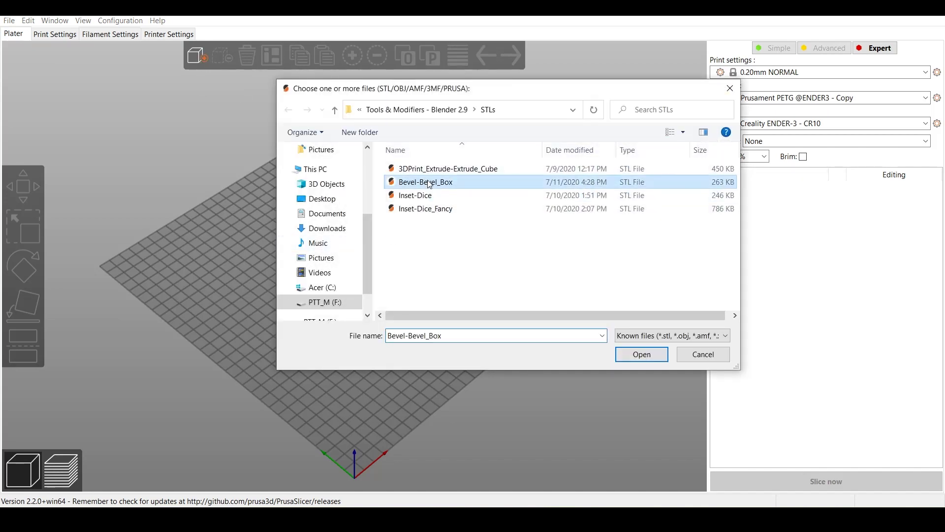
{"action": "left_click", "coordinate": [643, 354]}
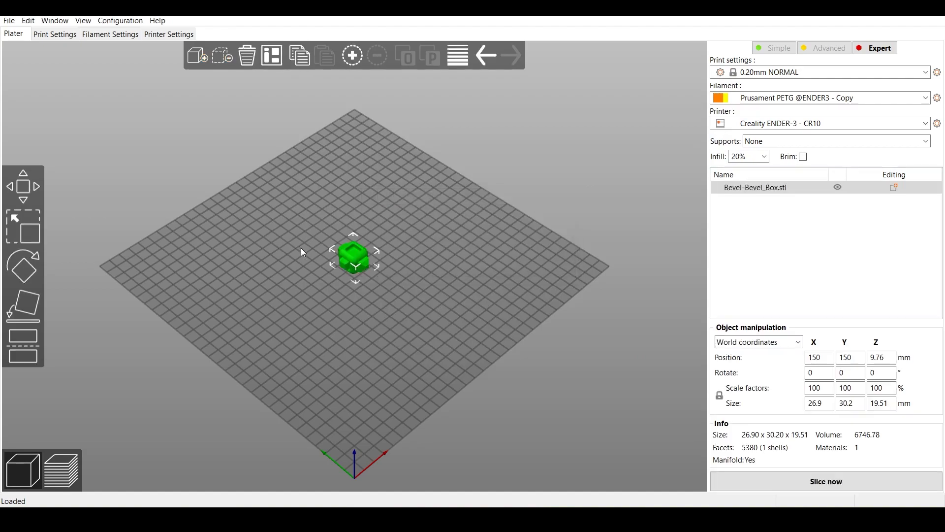
{"action": "scroll", "coordinate": [369, 271], "scroll_direction": "up", "scroll_amount": 10}
{"action": "scroll", "coordinate": [371, 272], "scroll_direction": "up", "scroll_amount": 8}
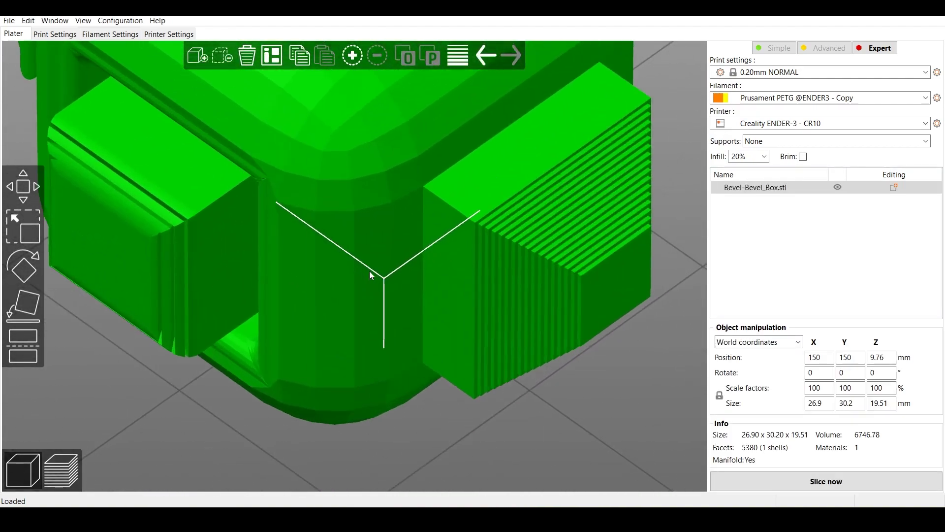
{"action": "scroll", "coordinate": [519, 361], "scroll_direction": "down", "scroll_amount": 10}
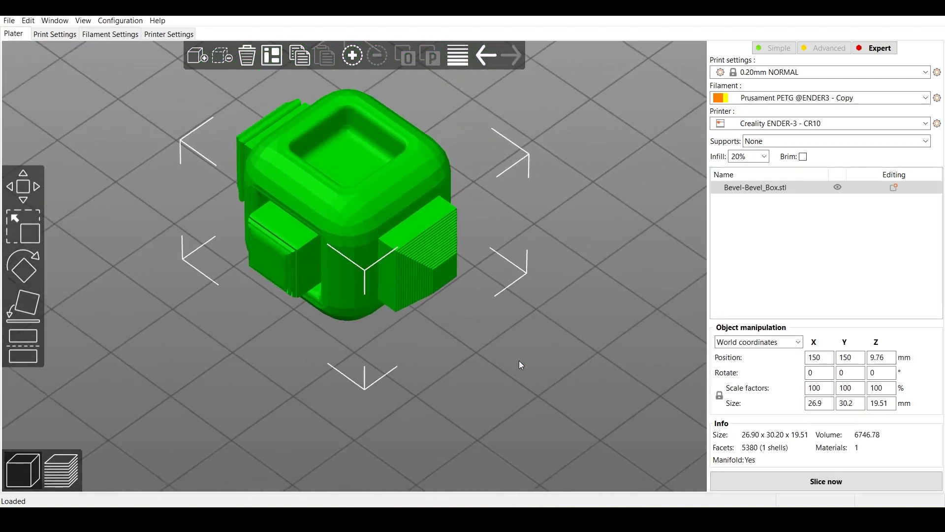
- Set the print layer height to 0.1 mm and slice the model
{"action": "left_click", "coordinate": [66, 35]}
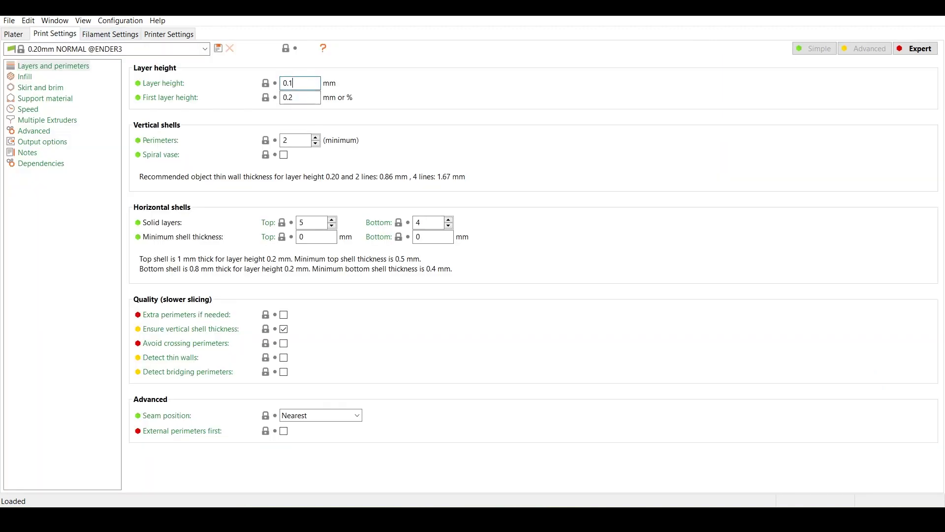
{"action": "left_click", "coordinate": [18, 35]}
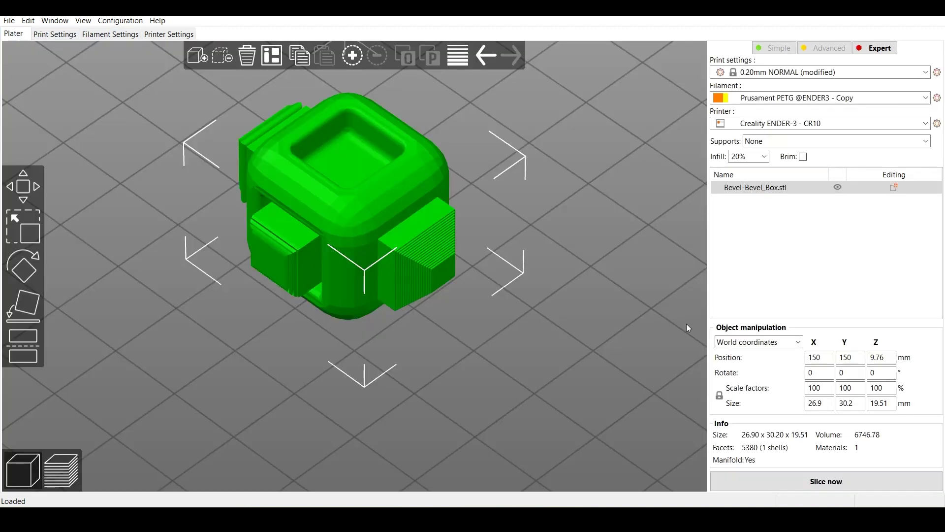
{"action": "left_click", "coordinate": [795, 482]}
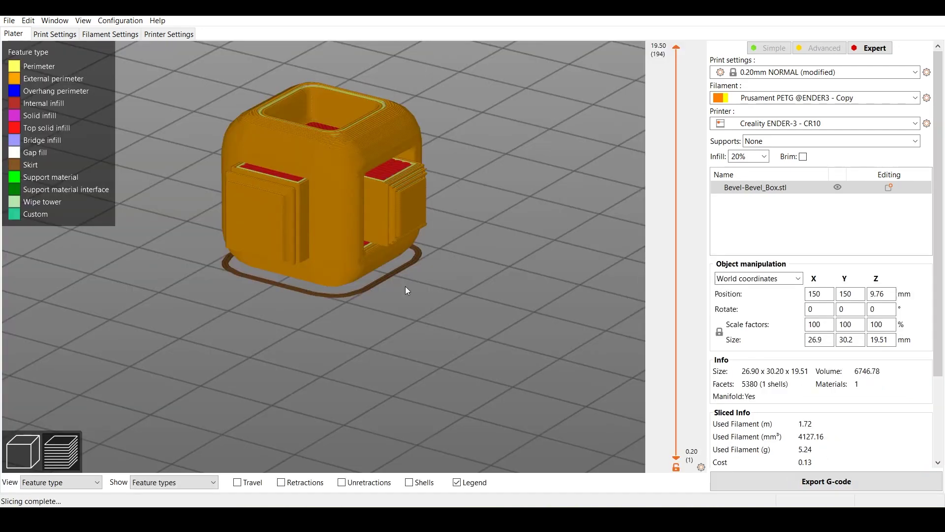
- Examine the sliced preview of the box, its filament use and its estimated printing time
{"action": "scroll", "coordinate": [406, 286], "scroll_direction": "up", "scroll_amount": 5}
{"action": "mouse_move", "coordinate": [391, 312]}
{"action": "left_mouse_down"}
{"action": "mouse_move", "coordinate": [424, 299]}
{"action": "mouse_move", "coordinate": [319, 327]}
{"action": "mouse_move", "coordinate": [436, 324]}
{"action": "mouse_move", "coordinate": [436, 295]}
{"action": "mouse_move", "coordinate": [411, 312]}
{"action": "mouse_move", "coordinate": [402, 267]}
{"action": "mouse_move", "coordinate": [394, 315]}
{"action": "mouse_move", "coordinate": [355, 335]}
{"action": "mouse_move", "coordinate": [497, 322]}
{"action": "mouse_move", "coordinate": [391, 341]}
{"action": "mouse_move", "coordinate": [375, 327]}
{"action": "mouse_move", "coordinate": [387, 325]}
{"action": "left_mouse_up"}
{"action": "scroll", "coordinate": [427, 294], "scroll_direction": "up", "scroll_amount": 2}
{"action": "scroll", "coordinate": [427, 294], "scroll_direction": "down", "scroll_amount": 2}
{"action": "scroll", "coordinate": [873, 410], "scroll_direction": "down", "scroll_amount": 3}
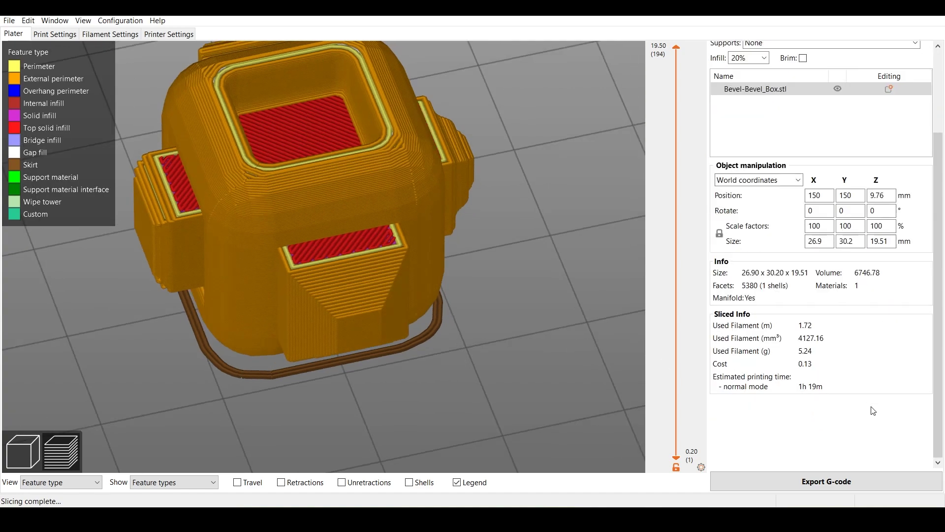
{"action": "scroll", "coordinate": [442, 386], "scroll_direction": "down", "scroll_amount": 5}
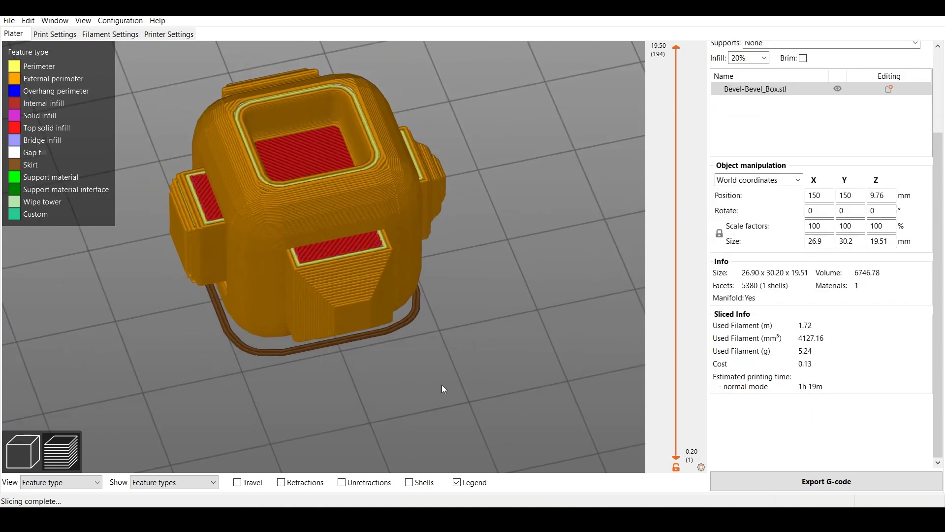